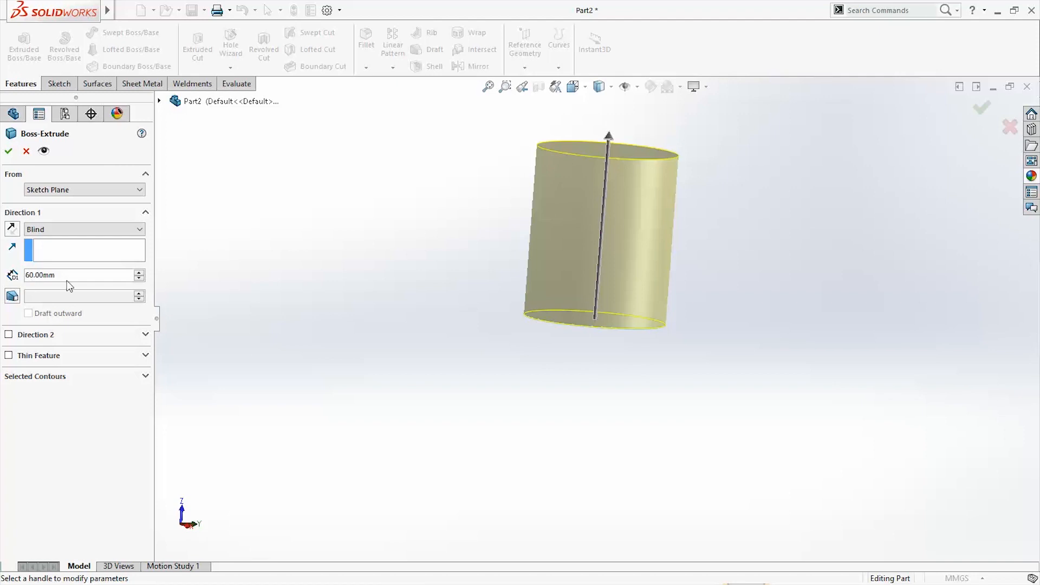
Step: Complete the 60 mm blind boss extrusion of the circular profile
{"action": "left_click", "coordinate": [8, 153]}
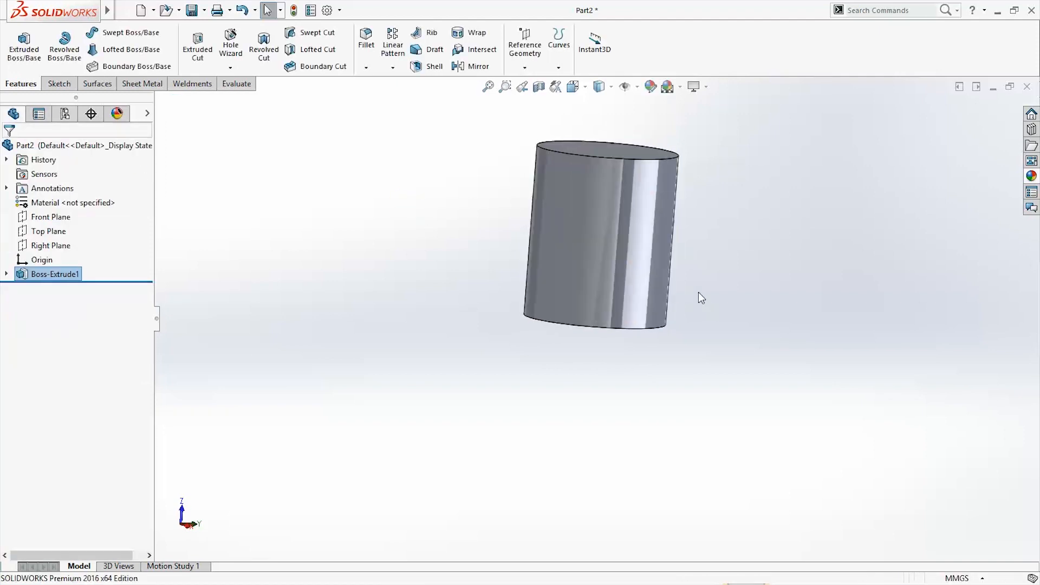
Step: Open a new sketch on the Top Plane and orient the view normal to it
{"action": "middle_click_drag", "start_coordinate": [698, 292], "coordinate": [477, 292]}
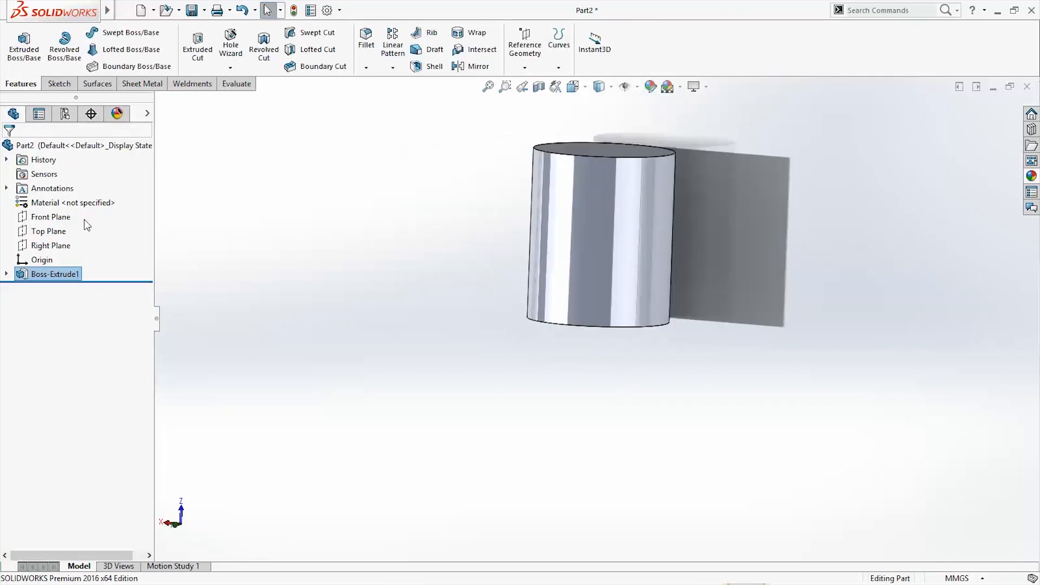
{"action": "right_click", "coordinate": [54, 233]}
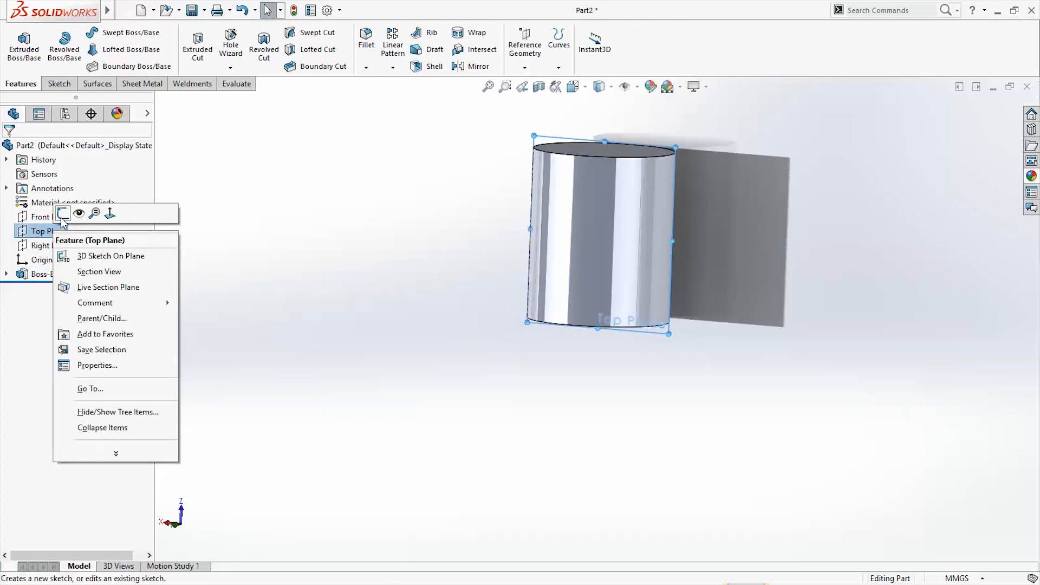
{"action": "left_click", "coordinate": [64, 211]}
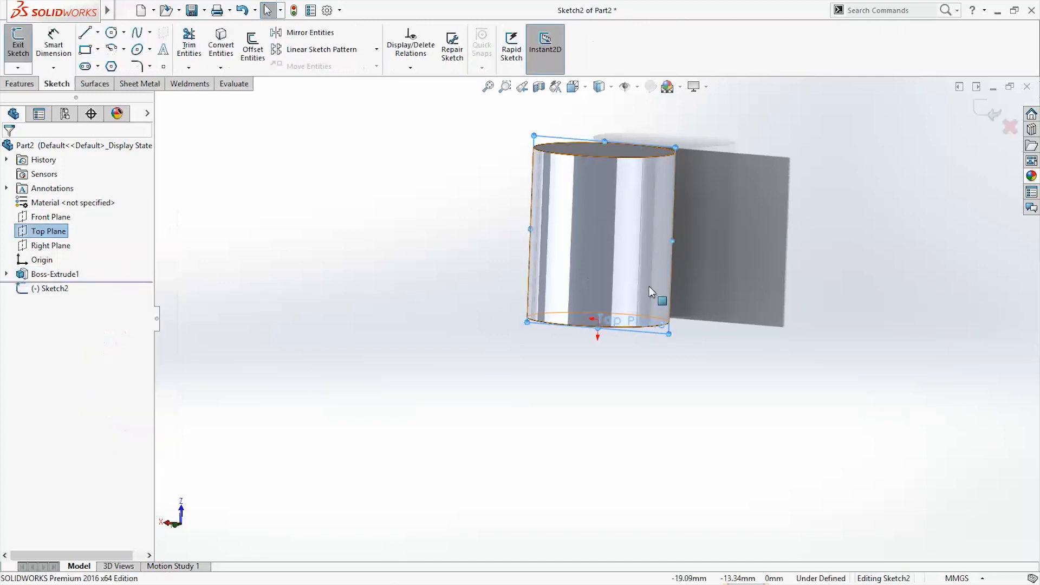
{"action": "right_click", "coordinate": [64, 231]}
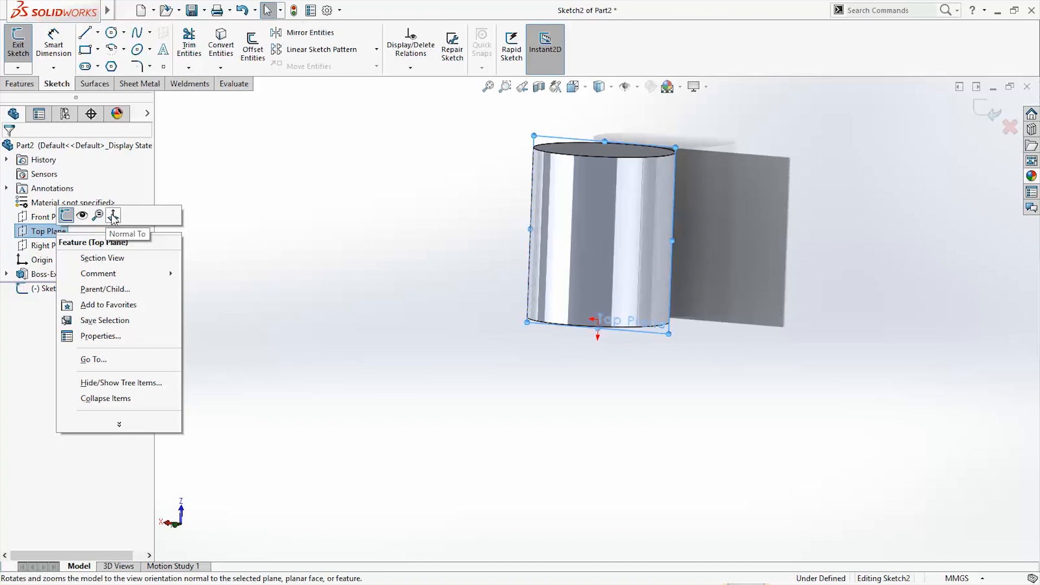
{"action": "left_click", "coordinate": [113, 216]}
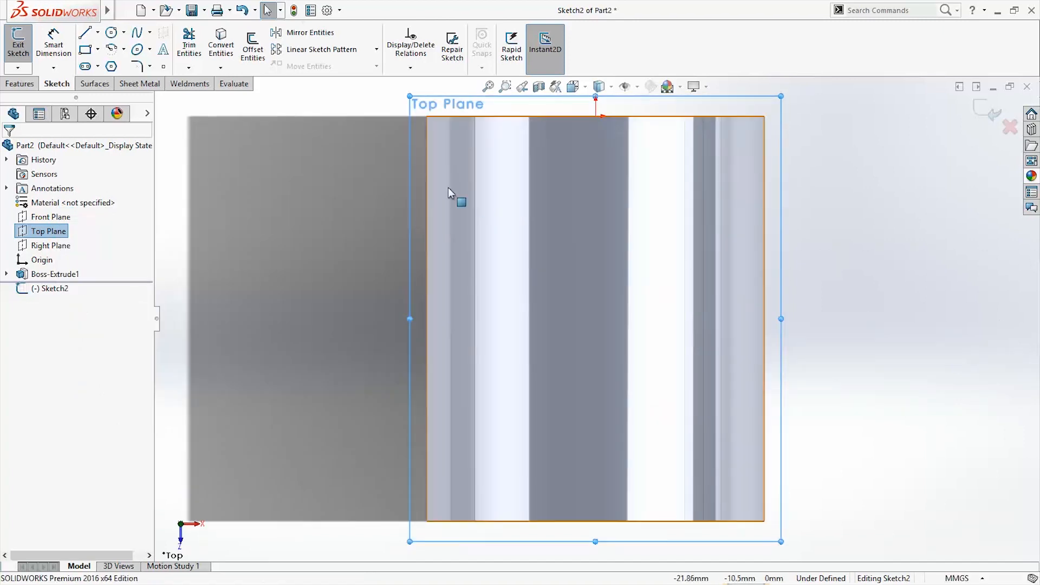
Step: Sketch an open five-point spline as a handle path bulging out from the cylinder's side, with both ends inside the body
{"action": "left_click", "coordinate": [137, 33]}
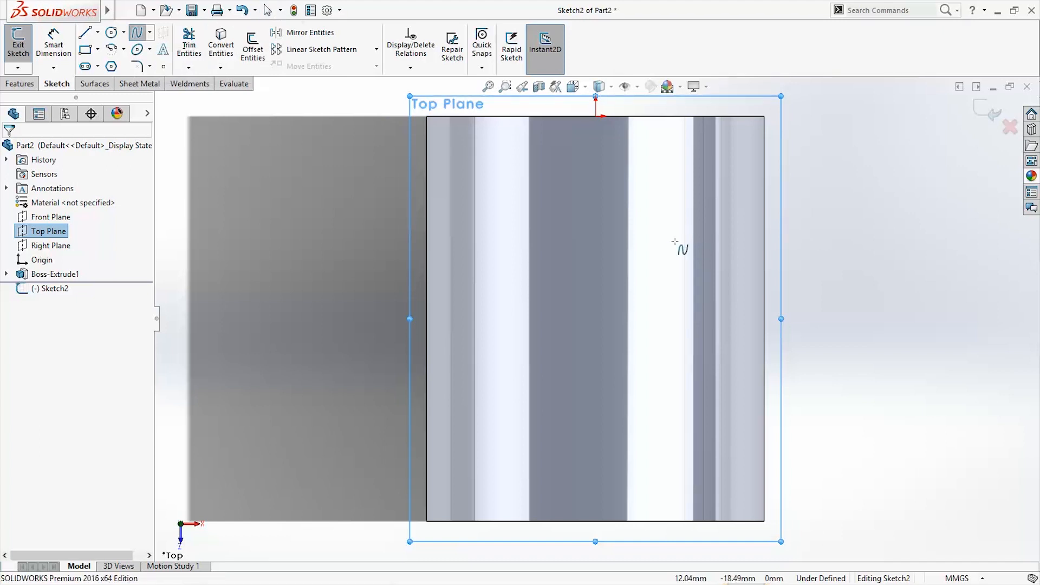
{"action": "scroll", "coordinate": [730, 194], "scroll_direction": "up", "scroll_amount": 1}
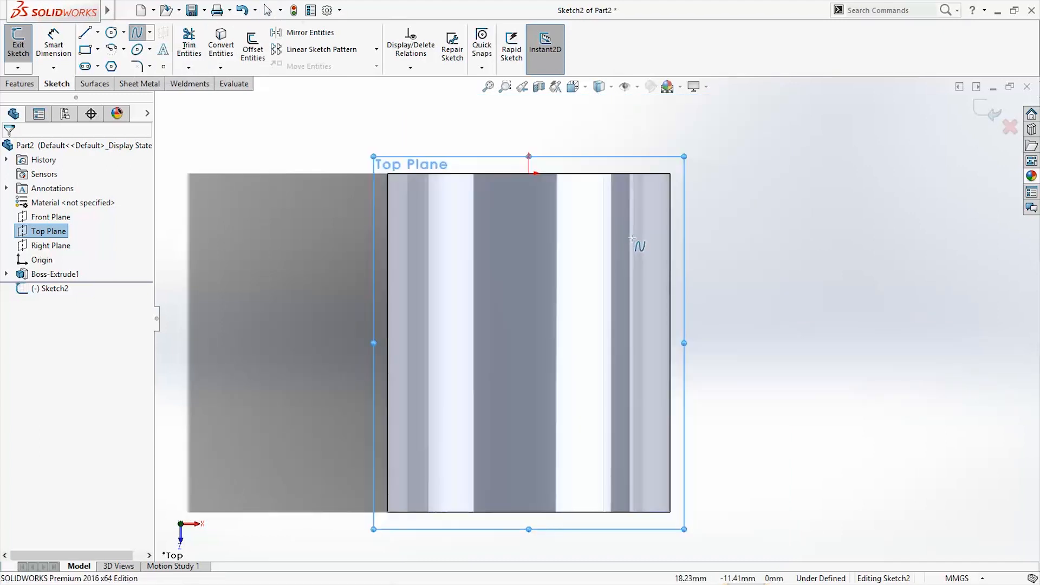
{"action": "left_click", "coordinate": [632, 237]}
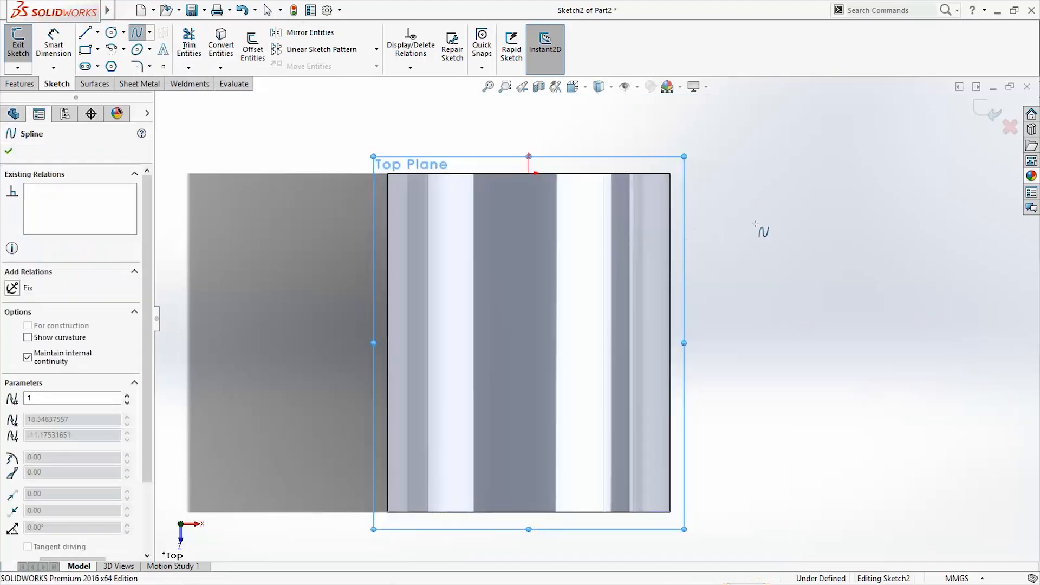
{"action": "left_click", "coordinate": [784, 226]}
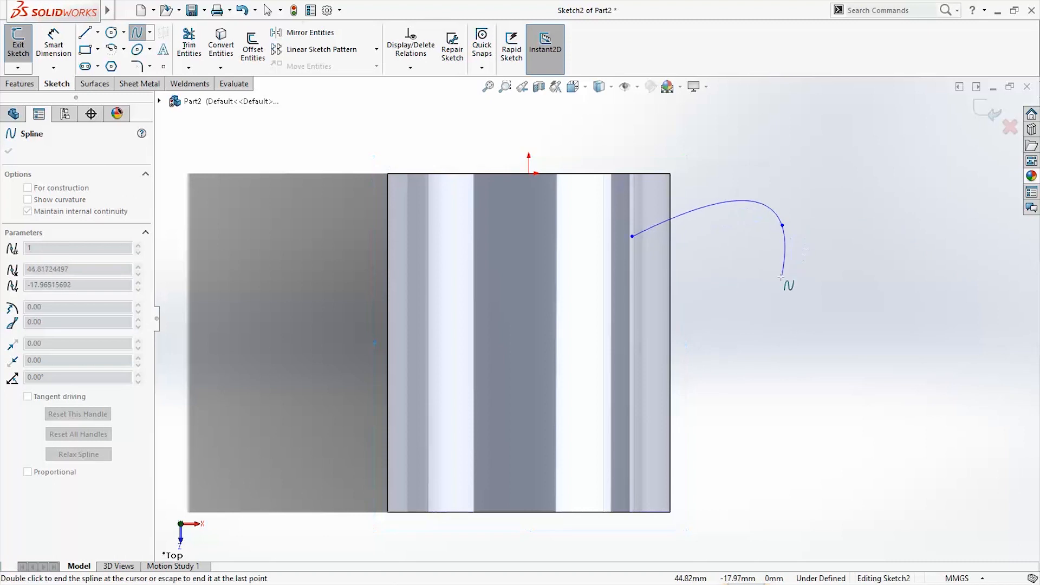
{"action": "left_click", "coordinate": [764, 336]}
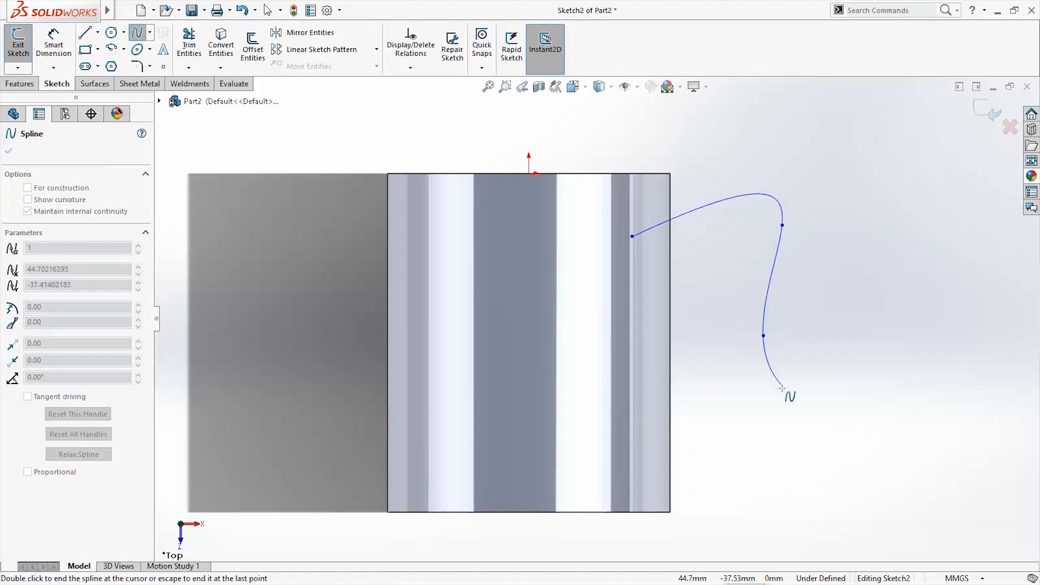
{"action": "left_click", "coordinate": [779, 422]}
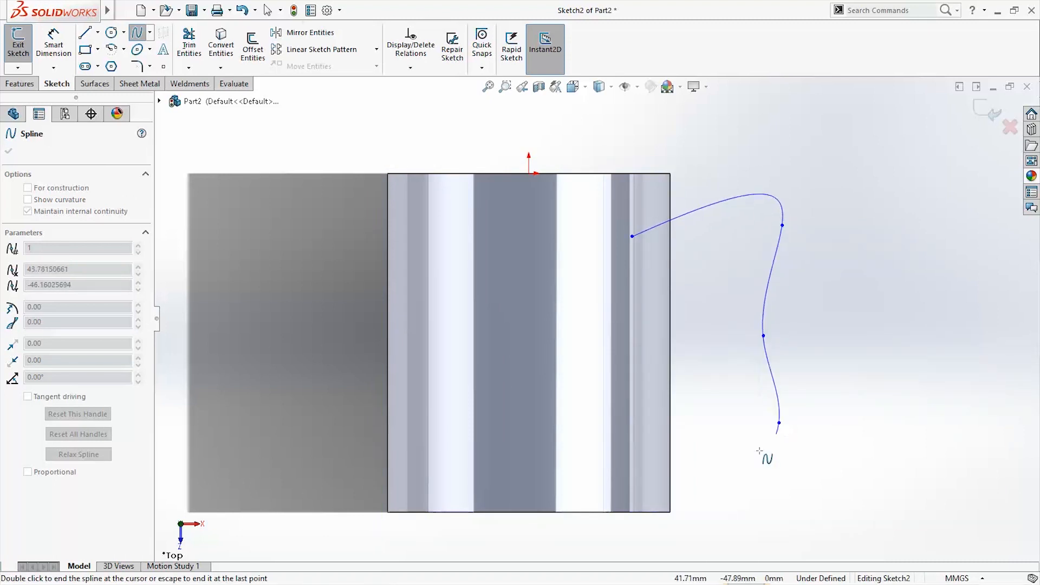
{"action": "left_click", "coordinate": [633, 443]}
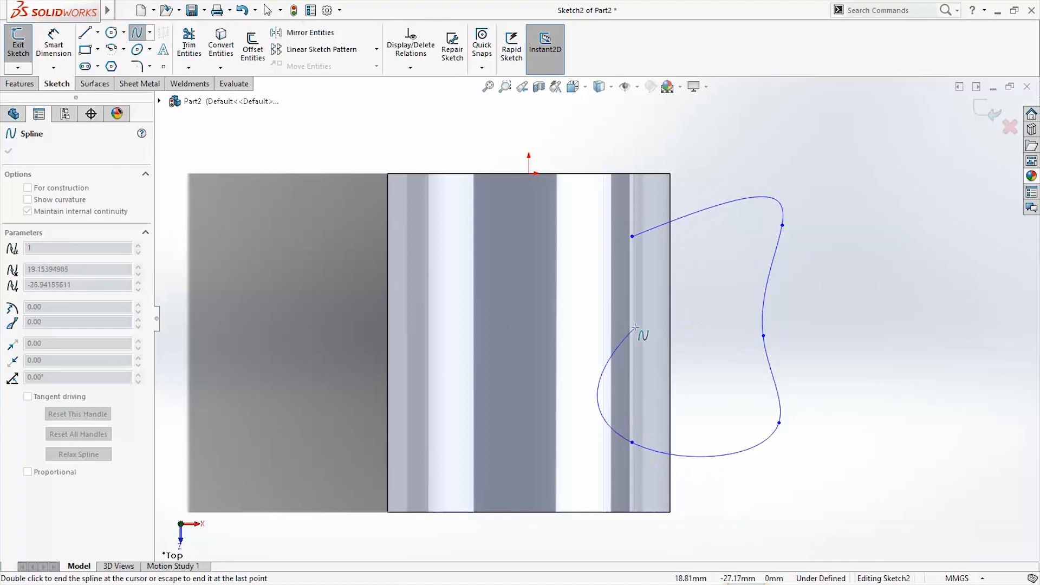
{"action": "key", "text": "Escape"}
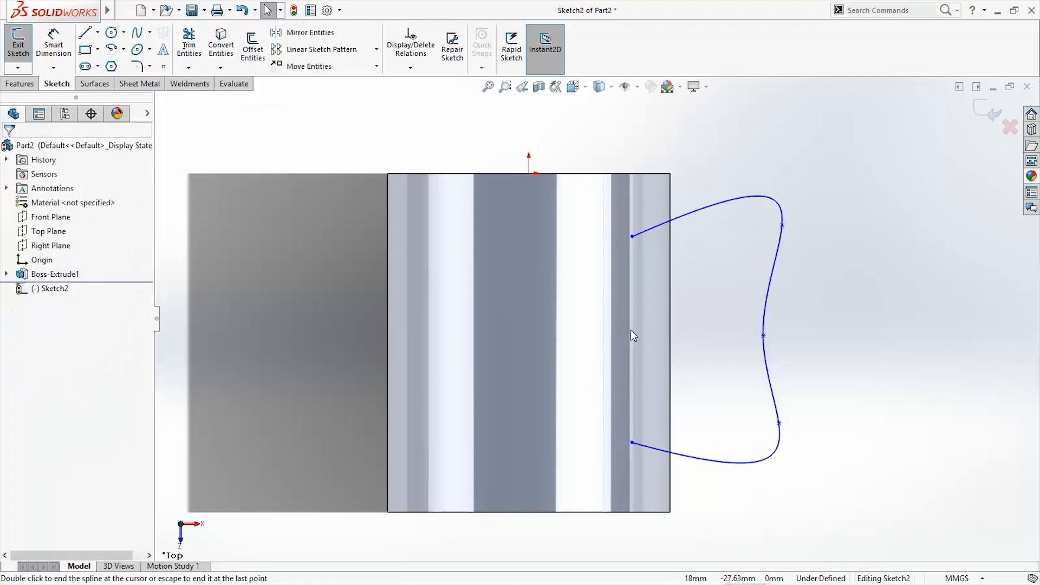
Step: Move the spline's upper and lower outer points inward to about X 42.5 and 42.9 mm, adjust their curvature, and exit the sketch
{"action": "left_click_drag", "start_coordinate": [782, 226], "coordinate": [763, 256]}
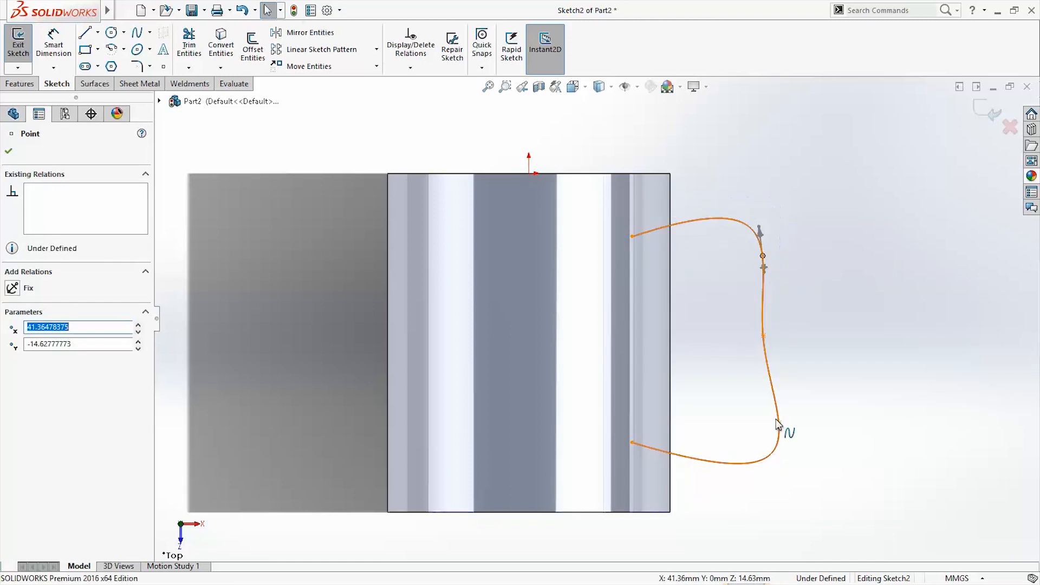
{"action": "mouse_move", "coordinate": [779, 424]}
{"action": "left_mouse_down"}
{"action": "mouse_move", "coordinate": [757, 419]}
{"action": "mouse_move", "coordinate": [771, 419]}
{"action": "left_mouse_up"}
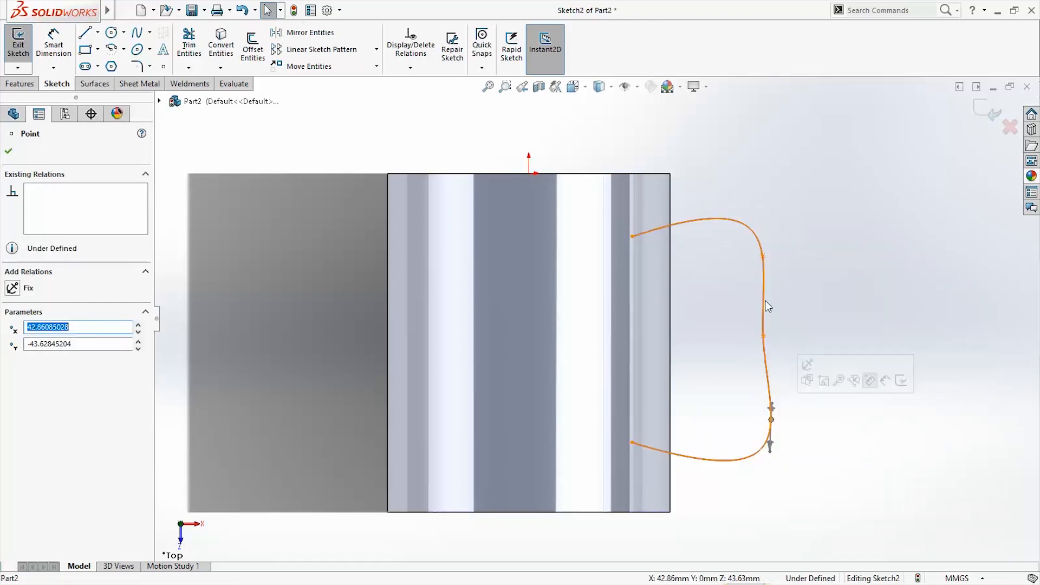
{"action": "left_click_drag", "start_coordinate": [772, 259], "coordinate": [769, 233]}
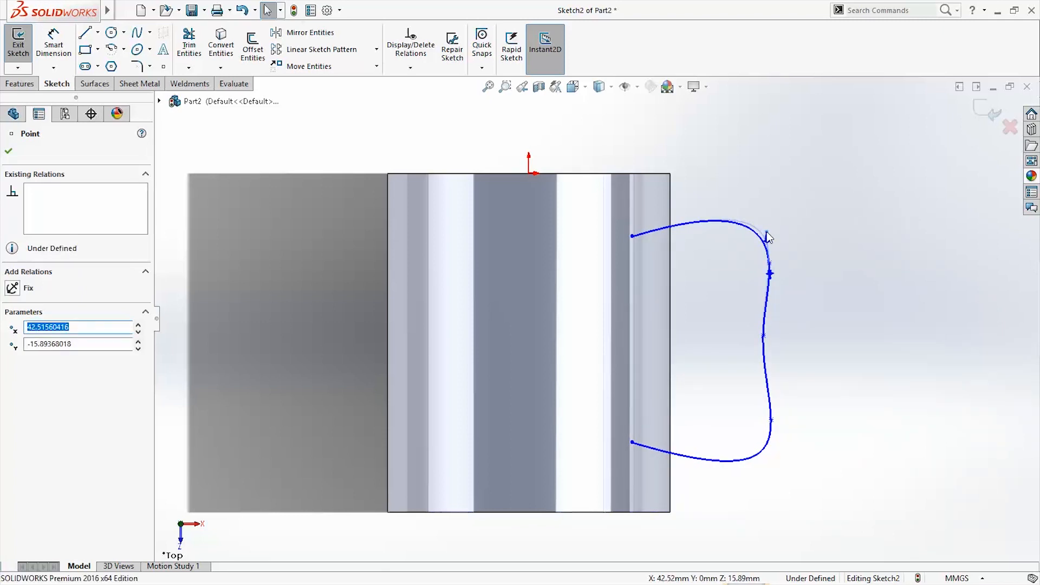
{"action": "left_click", "coordinate": [770, 271]}
{"action": "left_click_drag", "start_coordinate": [773, 453], "coordinate": [770, 454]}
{"action": "left_click", "coordinate": [988, 369]}
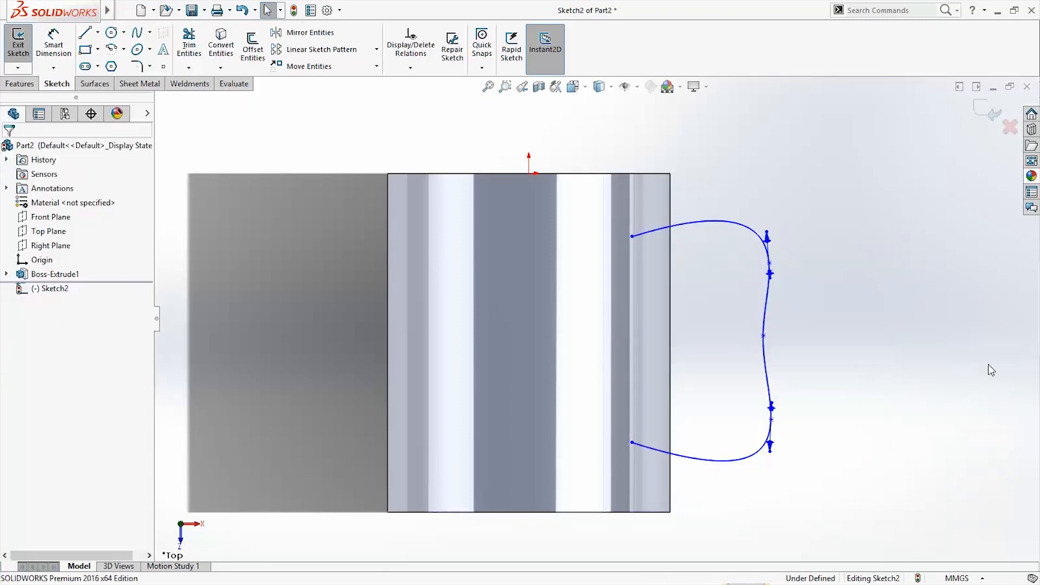
{"action": "mouse_move", "coordinate": [894, 386]}
{"action": "middle_mouse_down"}
{"action": "mouse_move", "coordinate": [764, 403]}
{"action": "mouse_move", "coordinate": [878, 388]}
{"action": "mouse_move", "coordinate": [875, 368]}
{"action": "mouse_move", "coordinate": [801, 432]}
{"action": "mouse_move", "coordinate": [828, 443]}
{"action": "mouse_move", "coordinate": [878, 383]}
{"action": "mouse_move", "coordinate": [873, 341]}
{"action": "mouse_move", "coordinate": [878, 376]}
{"action": "mouse_move", "coordinate": [976, 383]}
{"action": "mouse_move", "coordinate": [918, 379]}
{"action": "mouse_move", "coordinate": [917, 399]}
{"action": "mouse_move", "coordinate": [904, 409]}
{"action": "middle_mouse_up"}
{"action": "left_click", "coordinate": [987, 117]}
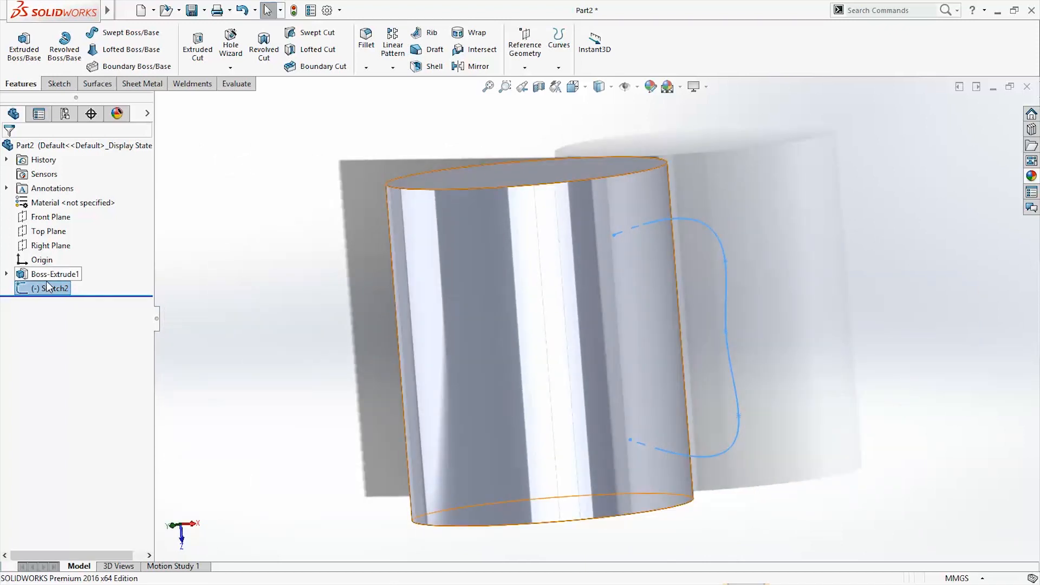
Step: Examine the handle path and its upper endpoint inside the cylinder
{"action": "middle_click_drag", "start_coordinate": [769, 412], "coordinate": [853, 378]}
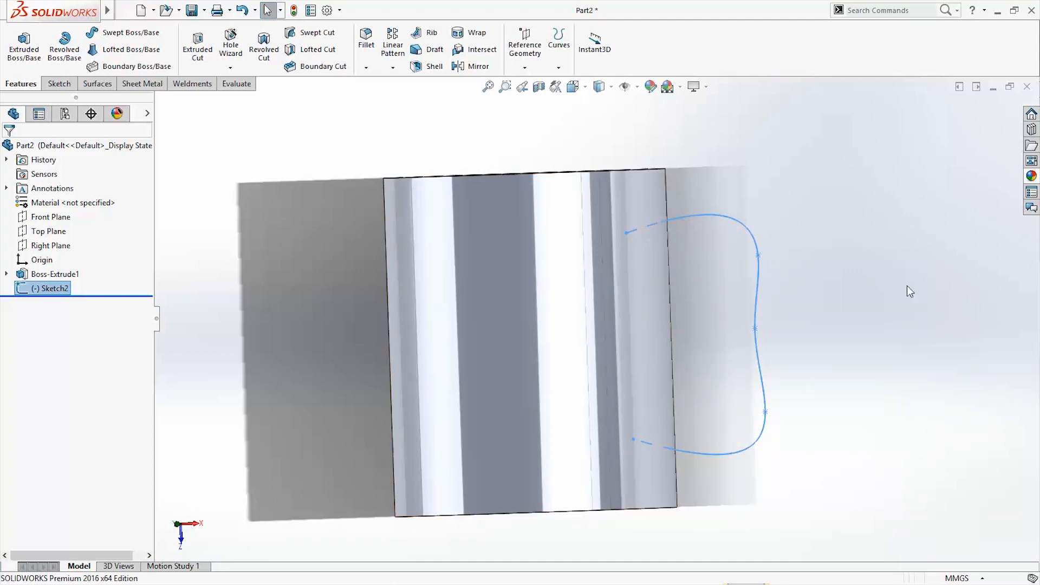
{"action": "middle_click_drag", "start_coordinate": [907, 287], "coordinate": [822, 416]}
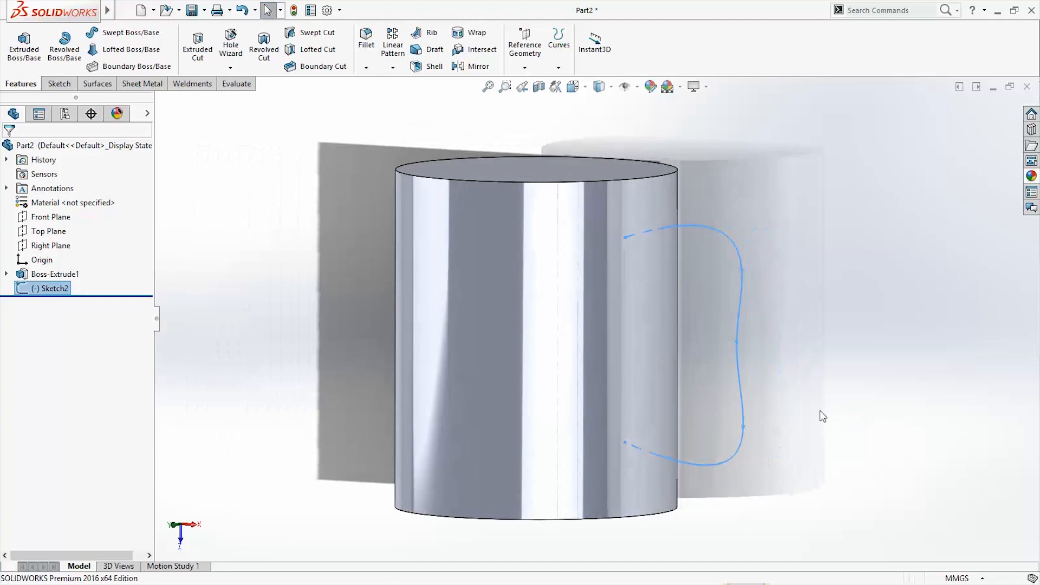
{"action": "left_click", "coordinate": [624, 238]}
{"action": "left_click", "coordinate": [880, 467]}
{"action": "mouse_move", "coordinate": [880, 466]}
{"action": "middle_mouse_down"}
{"action": "mouse_move", "coordinate": [901, 459]}
{"action": "mouse_move", "coordinate": [910, 473]}
{"action": "mouse_move", "coordinate": [838, 478]}
{"action": "middle_mouse_up"}
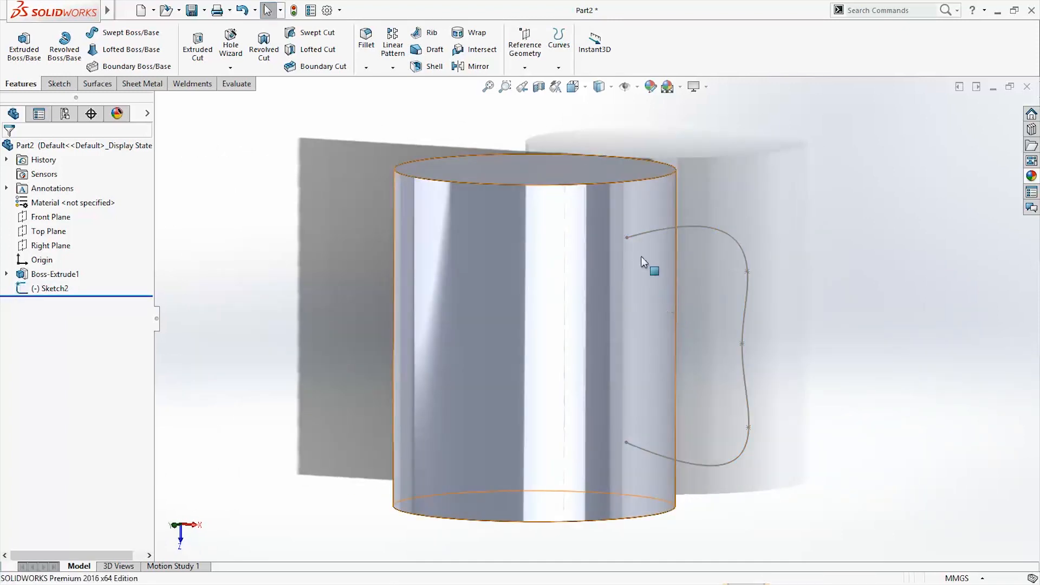
{"action": "left_click", "coordinate": [627, 237]}
{"action": "left_click", "coordinate": [807, 414]}
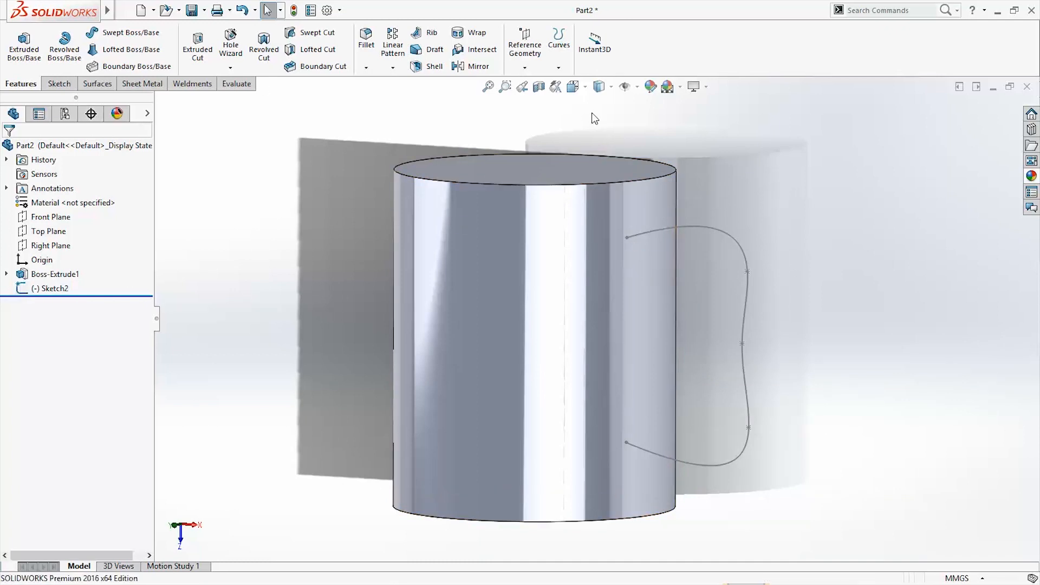
Step: Create a reference plane coincident with the spline's upper endpoint and perpendicular to the spline
{"action": "left_click", "coordinate": [524, 67]}
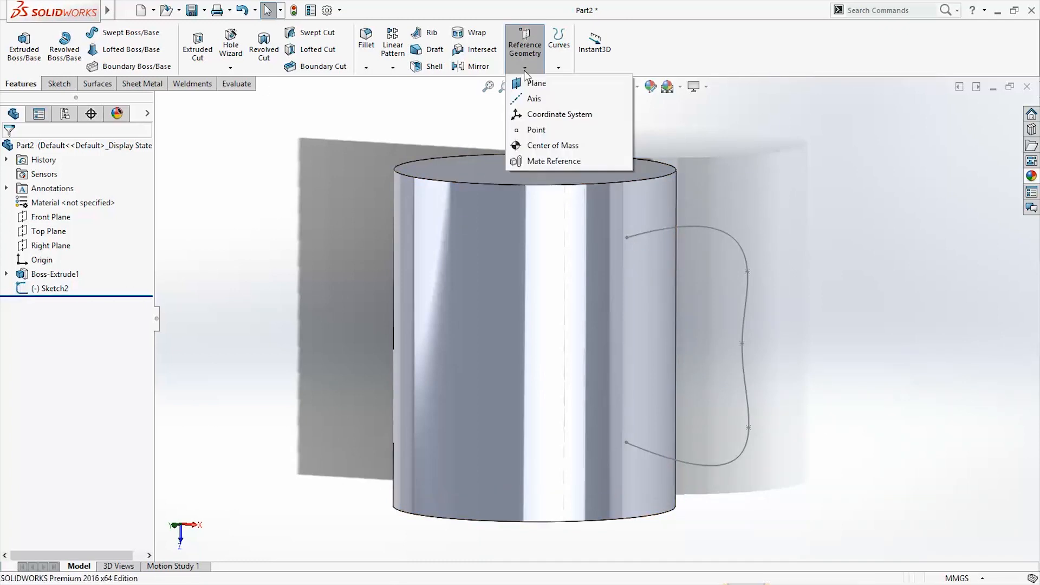
{"action": "left_click", "coordinate": [537, 84]}
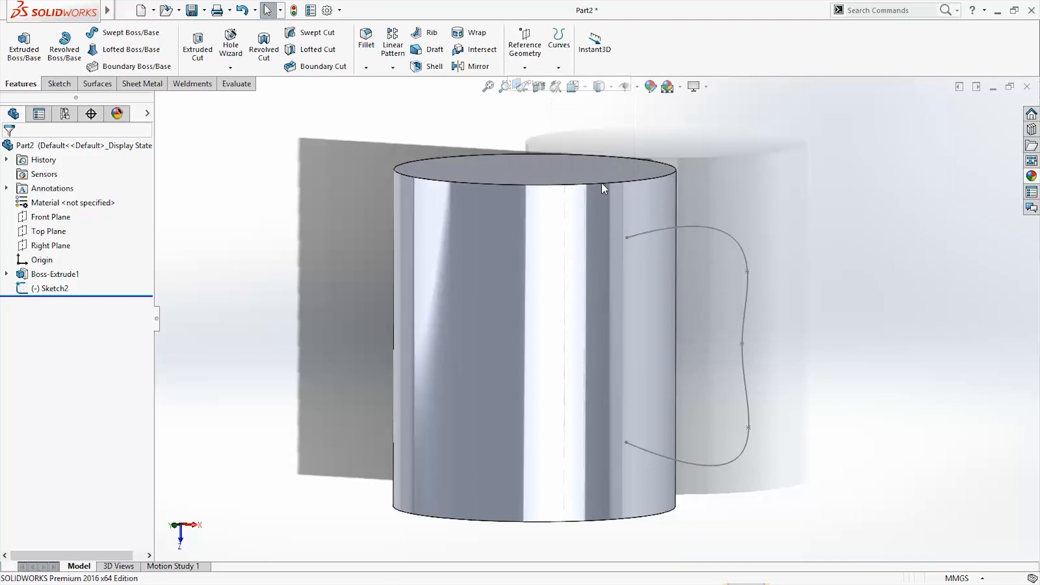
{"action": "left_click", "coordinate": [628, 236]}
{"action": "mouse_move", "coordinate": [674, 325]}
{"action": "middle_mouse_down"}
{"action": "mouse_move", "coordinate": [715, 351]}
{"action": "mouse_move", "coordinate": [421, 344]}
{"action": "middle_mouse_up"}
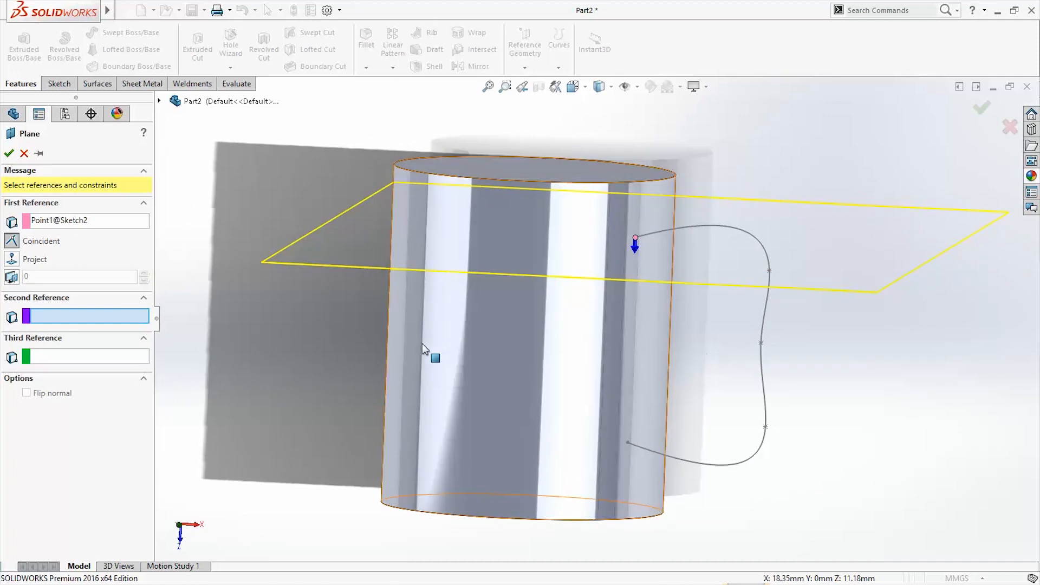
{"action": "left_click", "coordinate": [698, 230]}
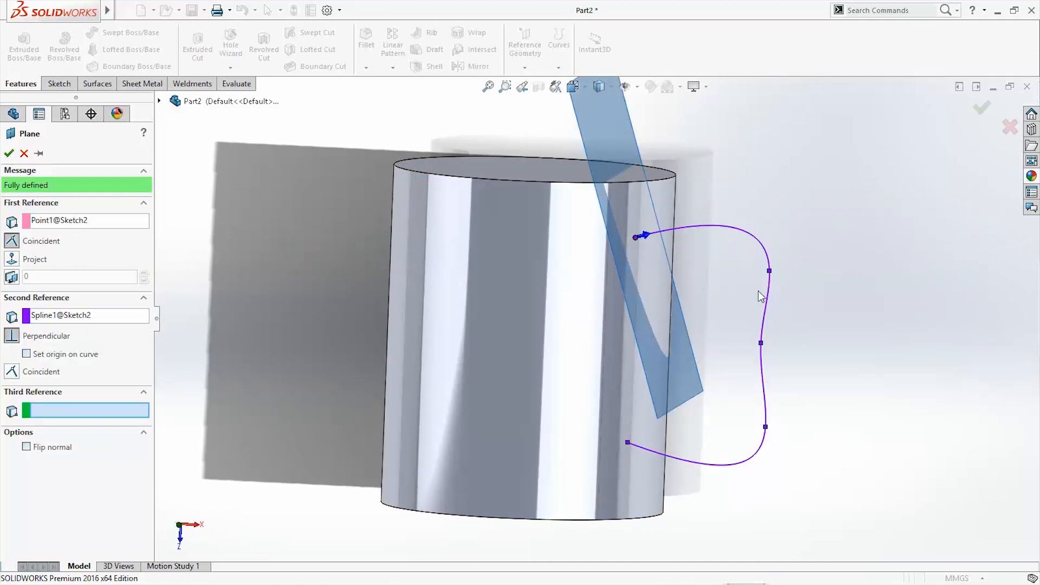
{"action": "middle_click_drag", "start_coordinate": [730, 434], "coordinate": [750, 426]}
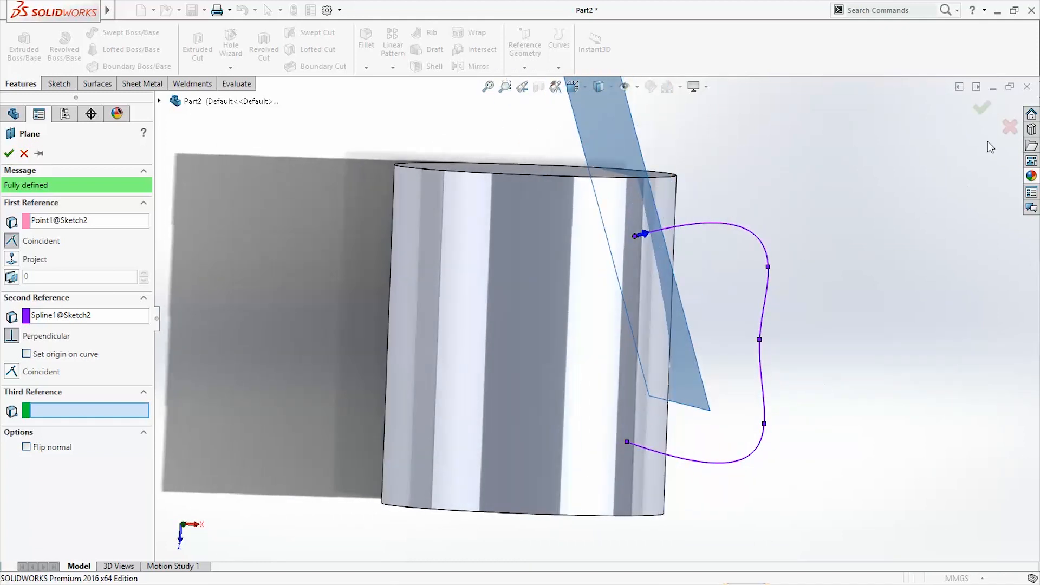
{"action": "left_click", "coordinate": [985, 113]}
Step: Start a new sketch on the reference plane at the handle path's upper end
{"action": "middle_click_drag", "start_coordinate": [815, 369], "coordinate": [723, 384]}
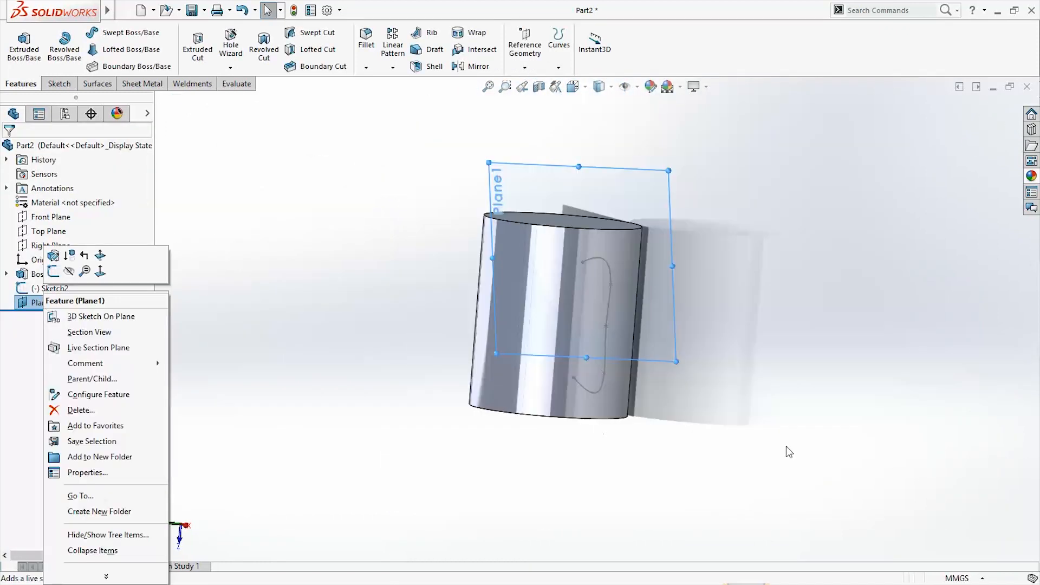
{"action": "left_click", "coordinate": [800, 447]}
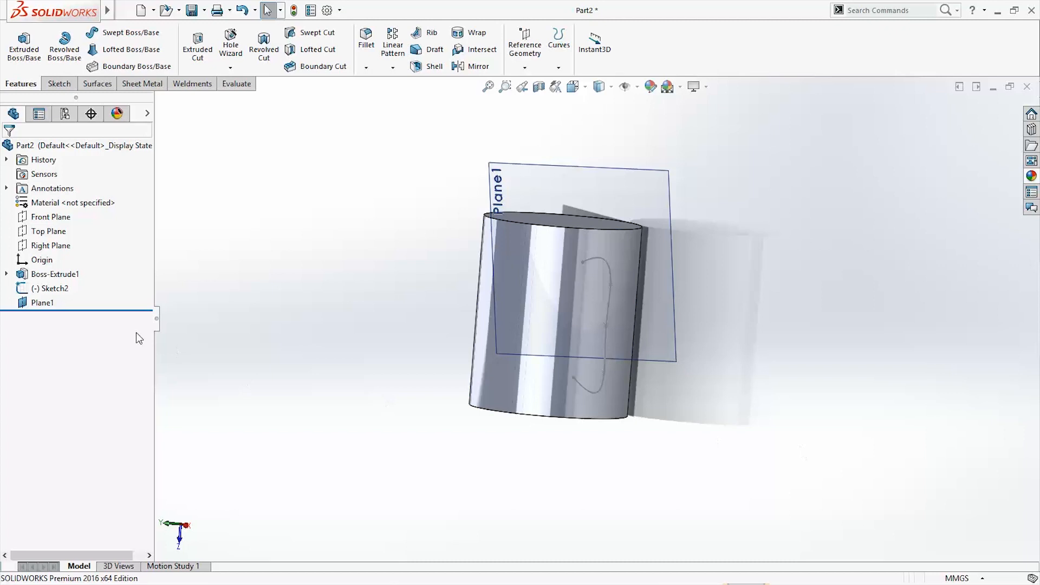
{"action": "right_click", "coordinate": [57, 306]}
{"action": "left_click", "coordinate": [53, 275]}
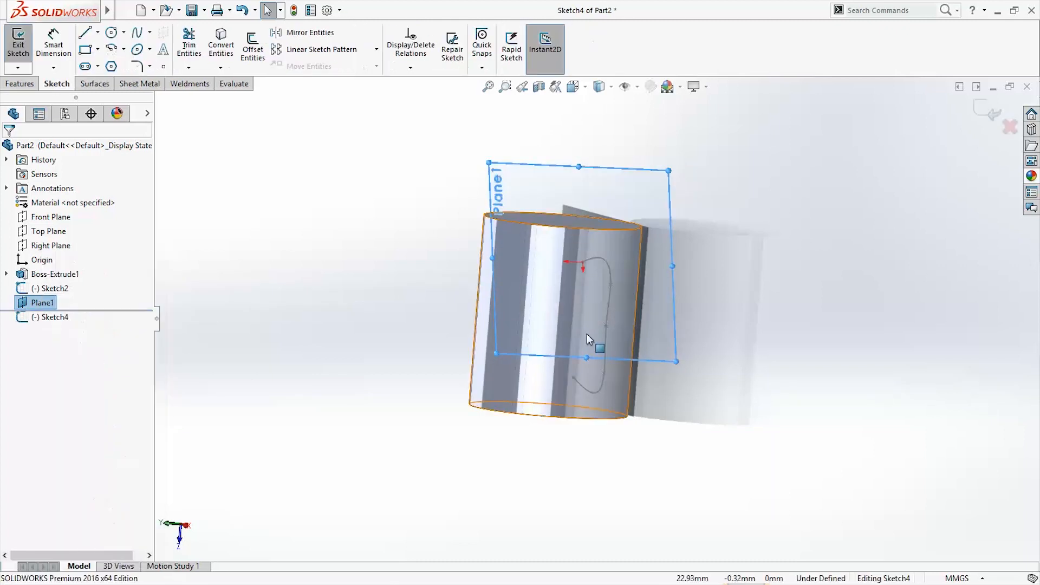
Step: Sketch an ellipse centred on the handle path's upper endpoint, with radii of about 2.15 mm and 1.60 mm
{"action": "mouse_move", "coordinate": [588, 346]}
{"action": "middle_mouse_down"}
{"action": "mouse_move", "coordinate": [609, 431]}
{"action": "mouse_move", "coordinate": [588, 427]}
{"action": "middle_mouse_up"}
{"action": "scroll", "coordinate": [575, 303], "scroll_direction": "down", "scroll_amount": 3}
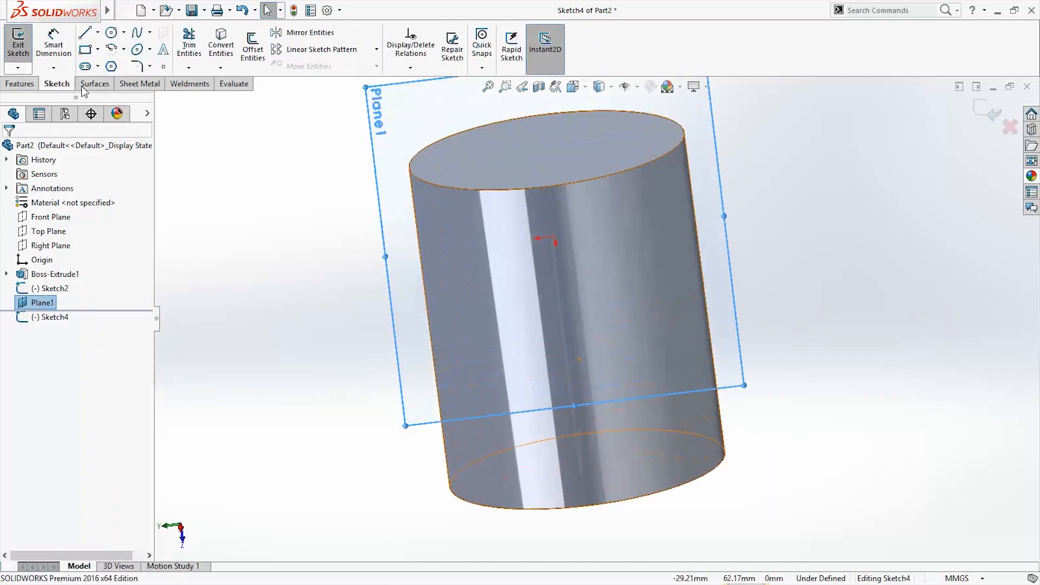
{"action": "scroll", "coordinate": [657, 246], "scroll_direction": "up", "scroll_amount": 1}
{"action": "scroll", "coordinate": [656, 246], "scroll_direction": "down", "scroll_amount": 2}
{"action": "mouse_move", "coordinate": [636, 245]}
{"action": "middle_mouse_down"}
{"action": "mouse_move", "coordinate": [654, 253]}
{"action": "mouse_move", "coordinate": [645, 265]}
{"action": "middle_mouse_up"}
{"action": "scroll", "coordinate": [616, 314], "scroll_direction": "up", "scroll_amount": 3}
{"action": "middle_click_drag", "start_coordinate": [616, 314], "coordinate": [612, 328]}
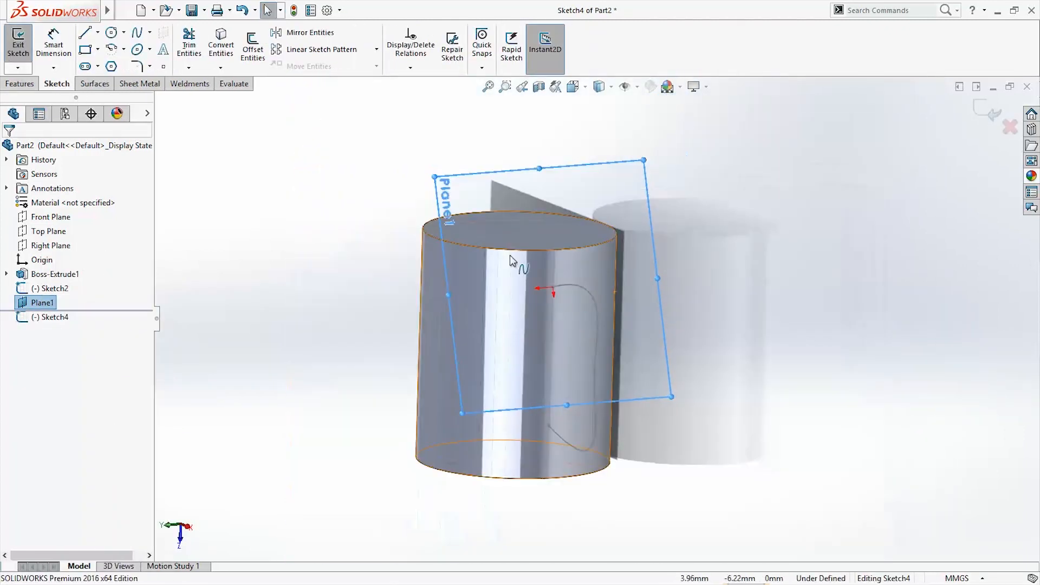
{"action": "left_click", "coordinate": [137, 51]}
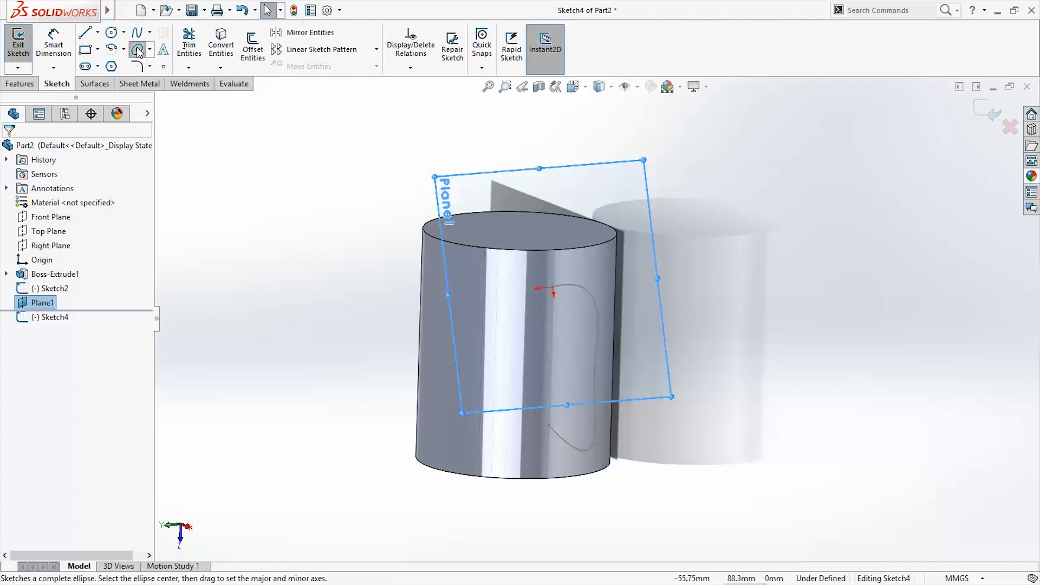
{"action": "left_click", "coordinate": [553, 288]}
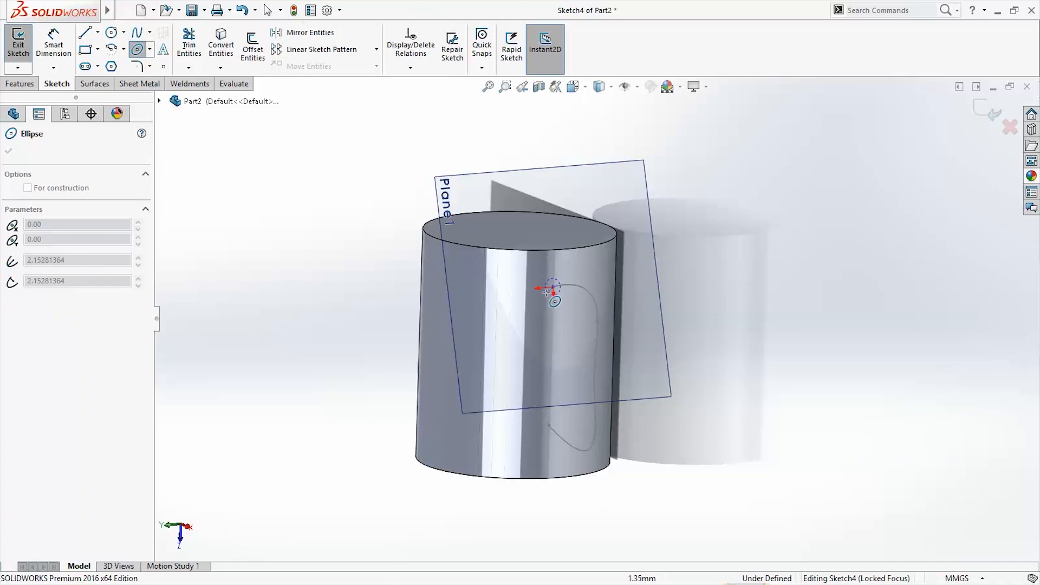
{"action": "left_click", "coordinate": [539, 293]}
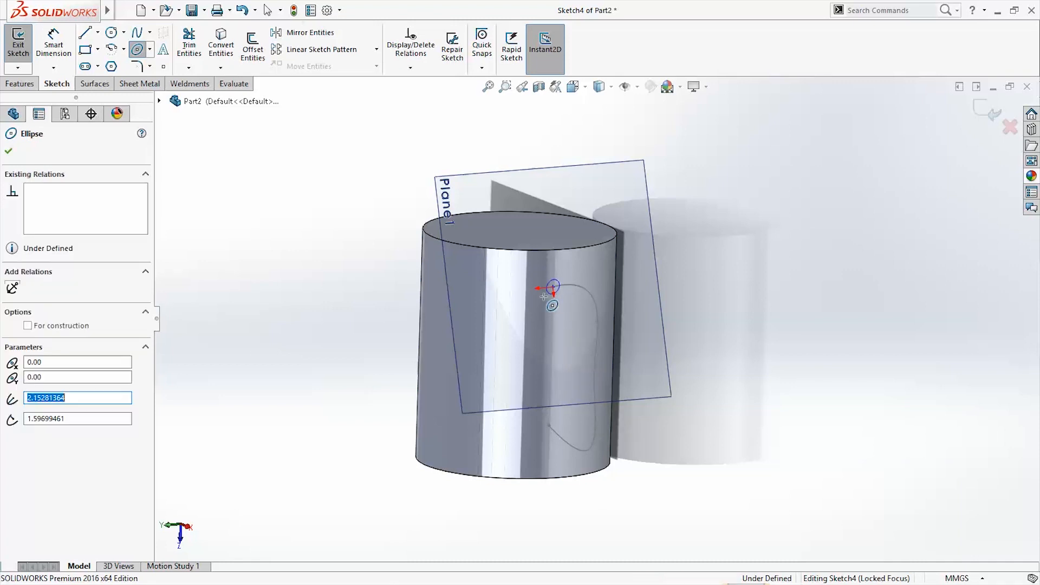
{"action": "mouse_move", "coordinate": [548, 299]}
{"action": "middle_mouse_down"}
{"action": "mouse_move", "coordinate": [587, 334]}
{"action": "mouse_move", "coordinate": [609, 332]}
{"action": "mouse_move", "coordinate": [623, 353]}
{"action": "mouse_move", "coordinate": [616, 324]}
{"action": "middle_mouse_up"}
{"action": "scroll", "coordinate": [586, 331], "scroll_direction": "down", "scroll_amount": 5}
{"action": "scroll", "coordinate": [603, 345], "scroll_direction": "up", "scroll_amount": 2}
{"action": "scroll", "coordinate": [615, 324], "scroll_direction": "down", "scroll_amount": 2}
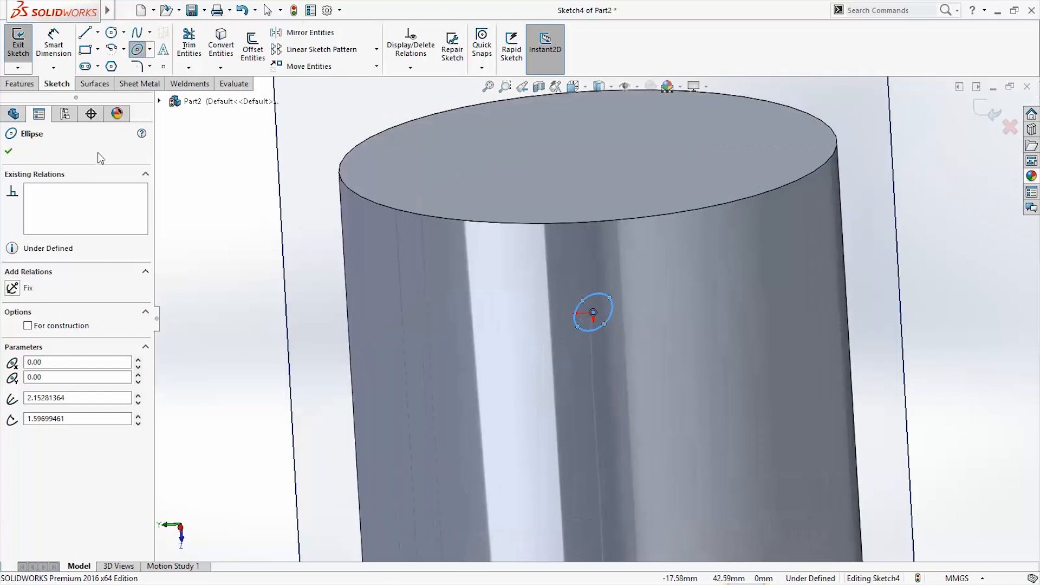
{"action": "left_click", "coordinate": [9, 152]}
Step: Stretch the ellipse sideways until its outer axis point is about 2.81 mm from the centre, and exit the sketch
{"action": "mouse_move", "coordinate": [605, 325]}
{"action": "left_mouse_down"}
{"action": "mouse_move", "coordinate": [623, 342]}
{"action": "mouse_move", "coordinate": [615, 336]}
{"action": "mouse_move", "coordinate": [631, 312]}
{"action": "mouse_move", "coordinate": [623, 318]}
{"action": "left_mouse_up"}
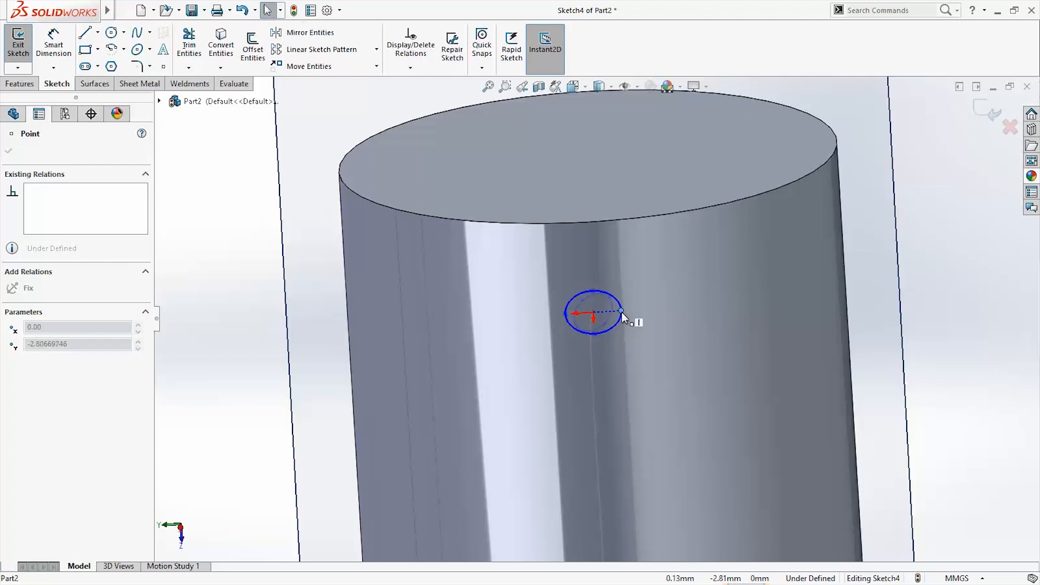
{"action": "left_click", "coordinate": [623, 352]}
{"action": "middle_click_drag", "start_coordinate": [622, 353], "coordinate": [690, 353]}
{"action": "left_click", "coordinate": [894, 324]}
{"action": "scroll", "coordinate": [894, 324], "scroll_direction": "up", "scroll_amount": 4}
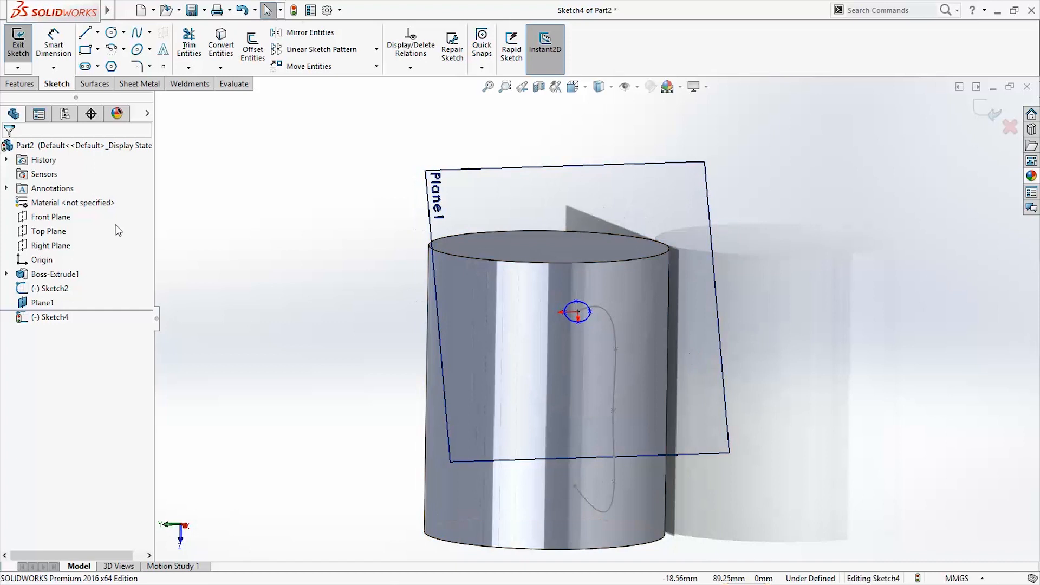
{"action": "left_click", "coordinate": [980, 110]}
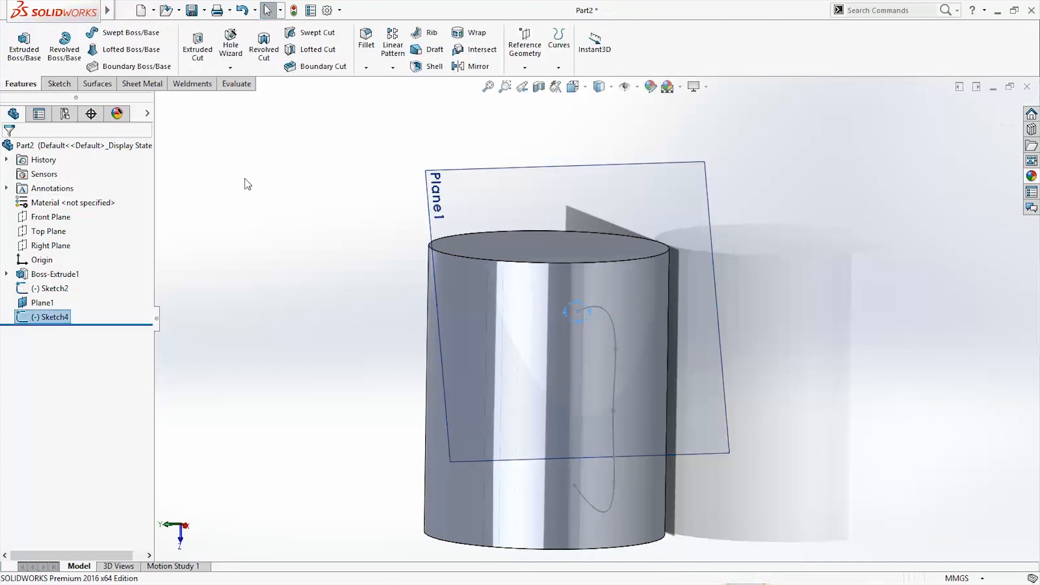
Step: Create a swept boss for the handle, using the ellipse sketch as the profile and the spline sketch as the path
{"action": "left_click", "coordinate": [139, 33]}
{"action": "mouse_move", "coordinate": [411, 408]}
{"action": "middle_mouse_down"}
{"action": "mouse_move", "coordinate": [476, 399]}
{"action": "mouse_move", "coordinate": [442, 416]}
{"action": "middle_mouse_up"}
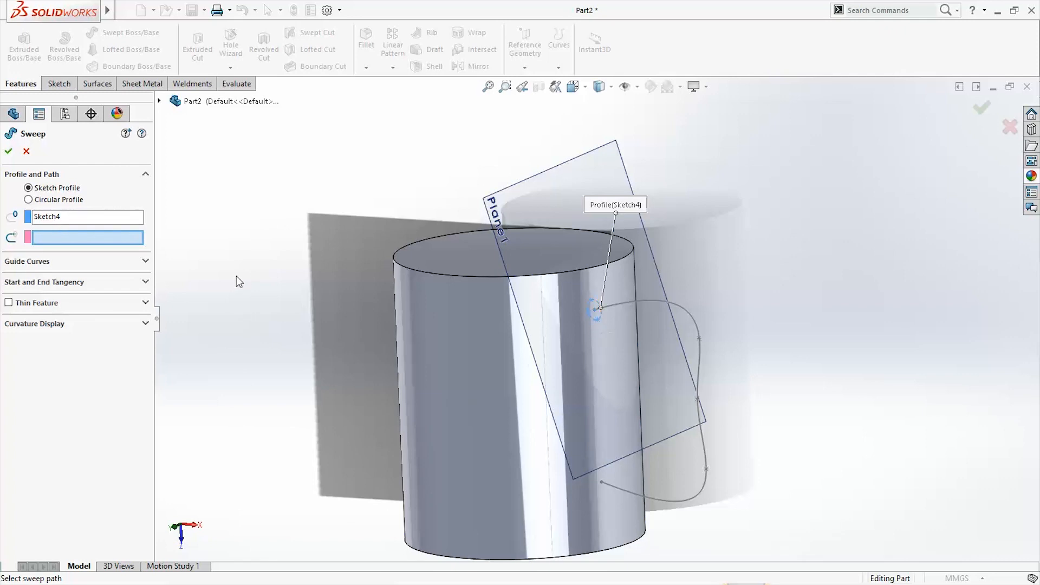
{"action": "middle_click_drag", "start_coordinate": [584, 455], "coordinate": [553, 433]}
{"action": "left_click", "coordinate": [43, 235]}
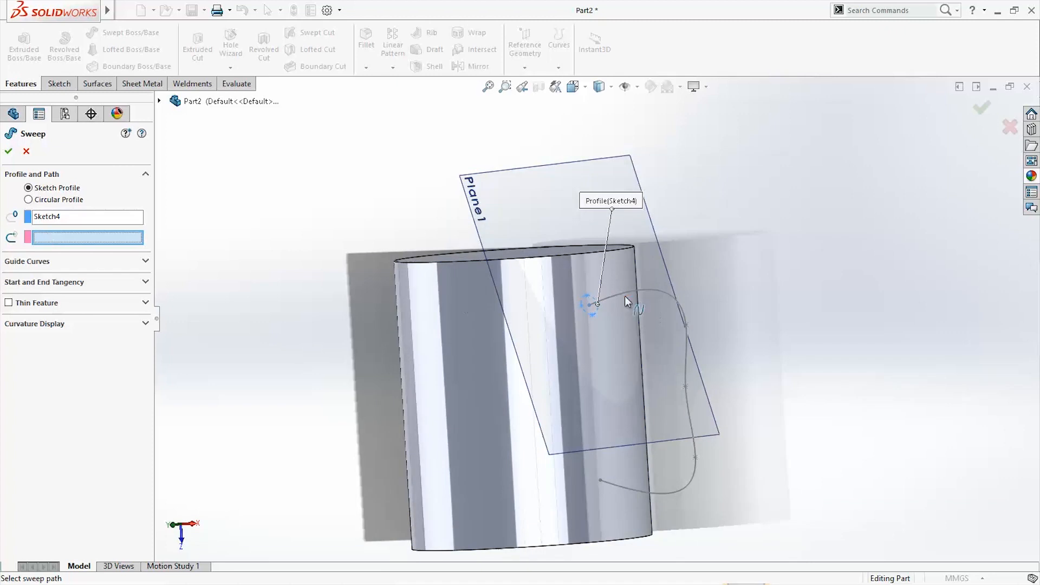
{"action": "left_click", "coordinate": [663, 387]}
{"action": "mouse_move", "coordinate": [619, 362]}
{"action": "middle_mouse_down"}
{"action": "mouse_move", "coordinate": [572, 378]}
{"action": "mouse_move", "coordinate": [618, 388]}
{"action": "middle_mouse_up"}
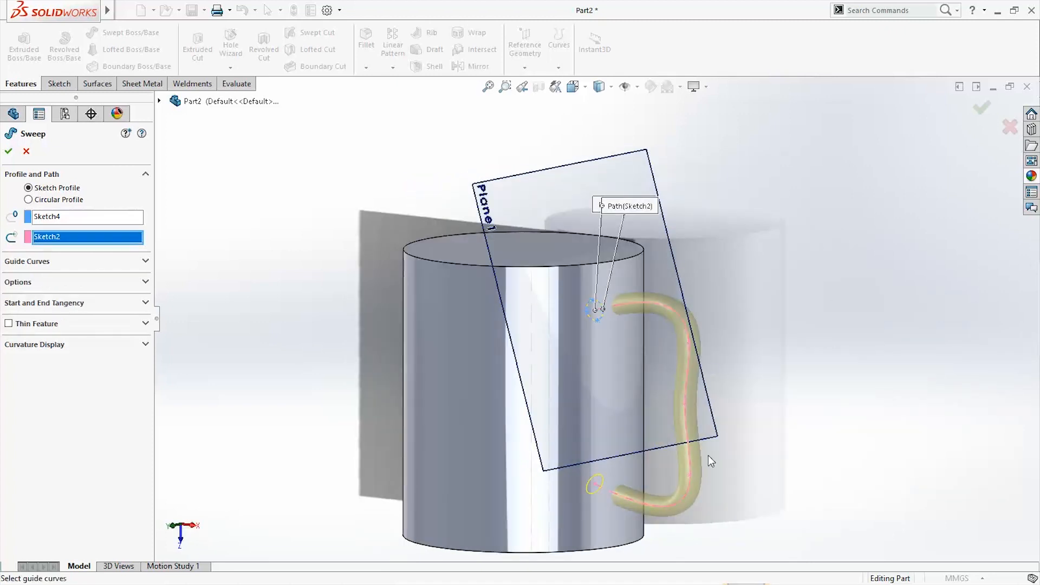
{"action": "middle_click_drag", "start_coordinate": [611, 483], "coordinate": [667, 462]}
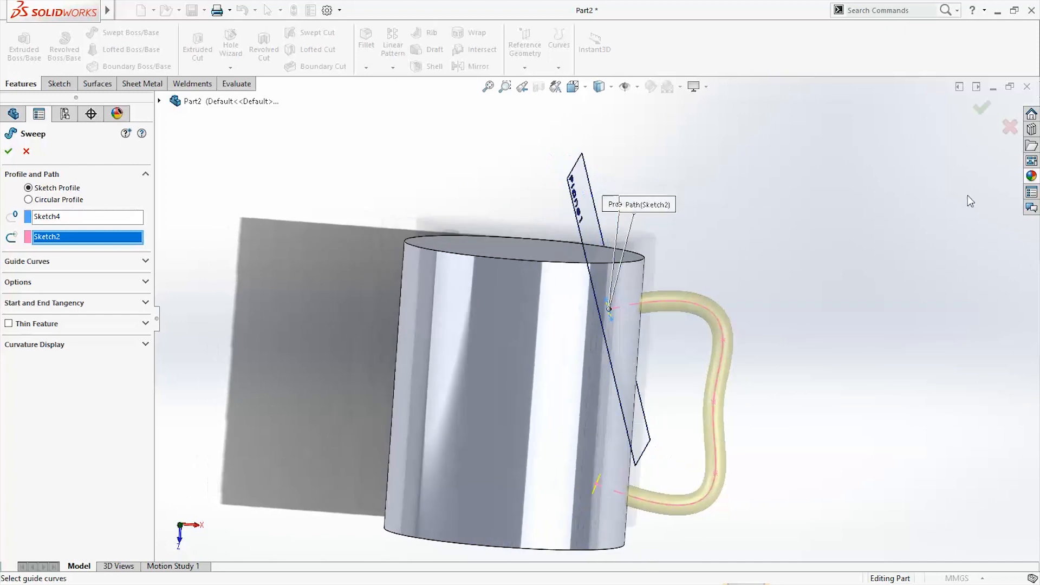
{"action": "left_click", "coordinate": [990, 110]}
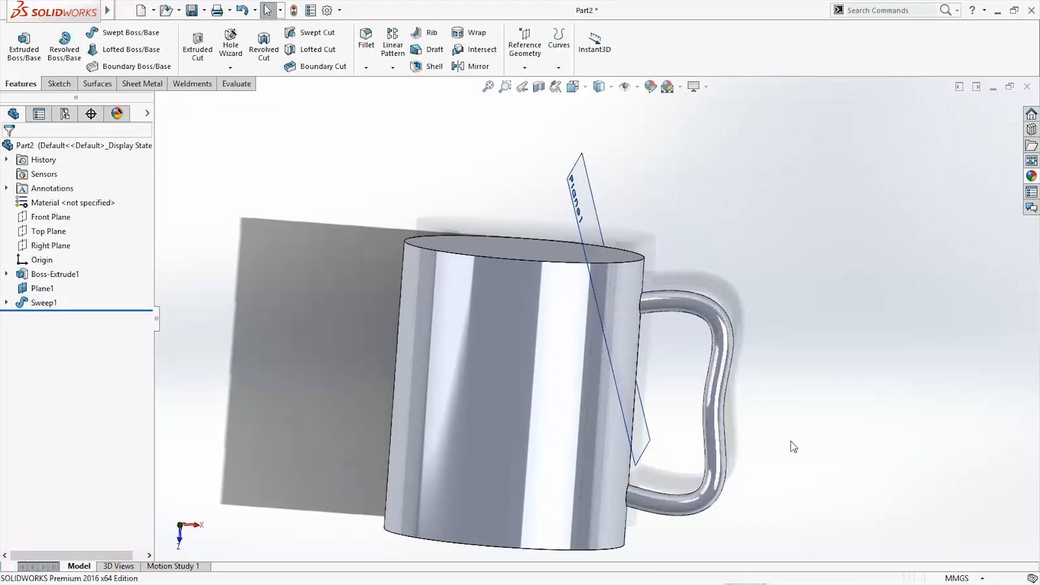
Step: Shell the mug body with a 7 mm wall thickness, removing the cylinder's top face
{"action": "middle_click_drag", "start_coordinate": [782, 437], "coordinate": [428, 318]}
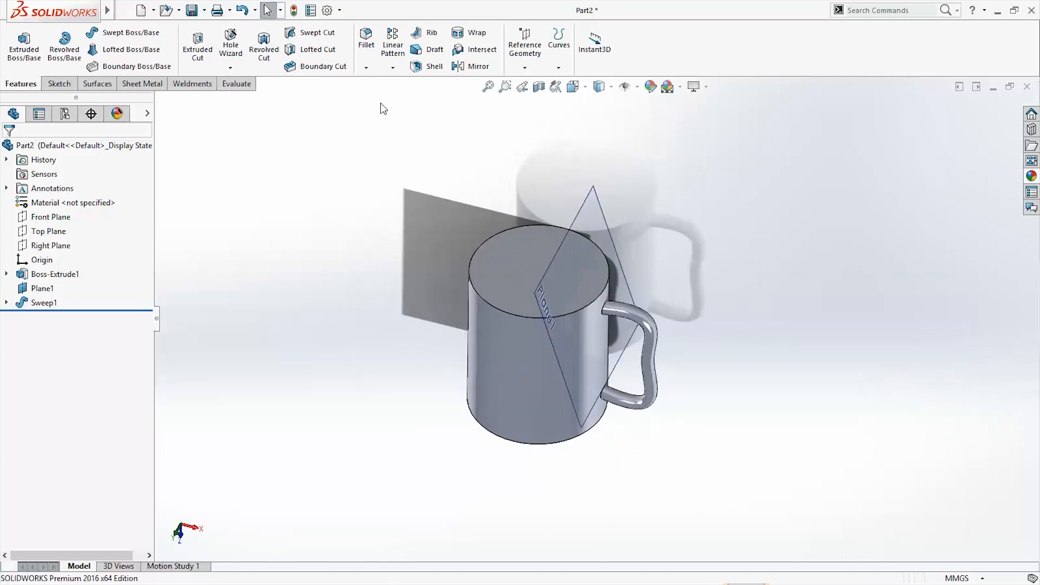
{"action": "left_click", "coordinate": [434, 67]}
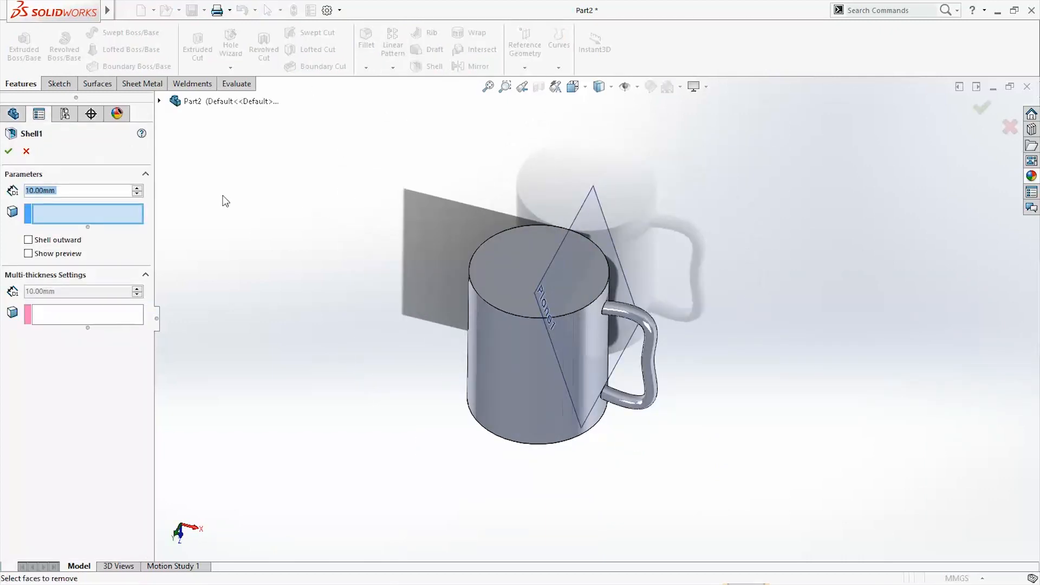
{"action": "type", "text": "7"}
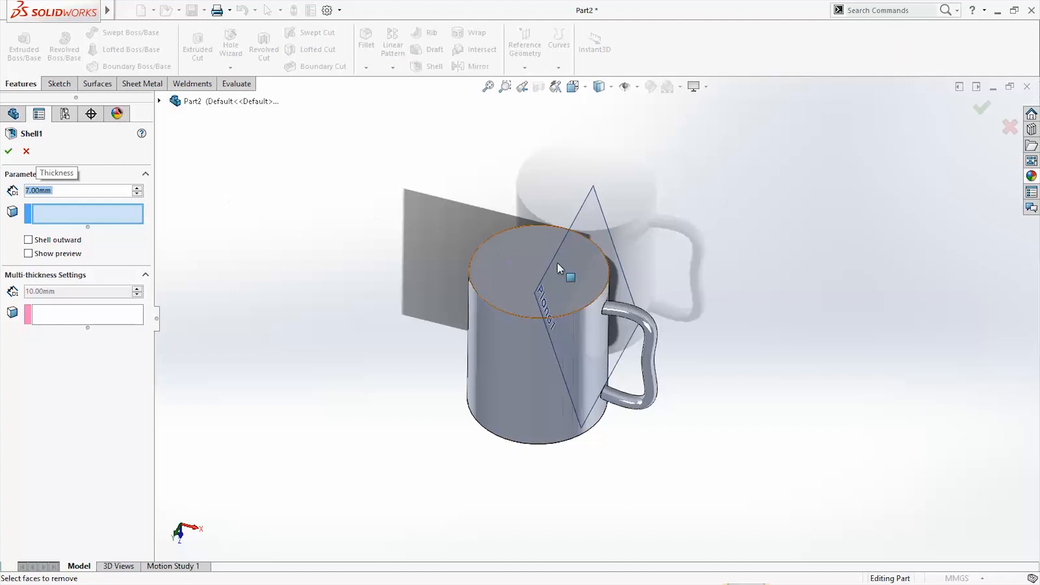
{"action": "left_click", "coordinate": [555, 268]}
{"action": "middle_click_drag", "start_coordinate": [555, 269], "coordinate": [528, 222]}
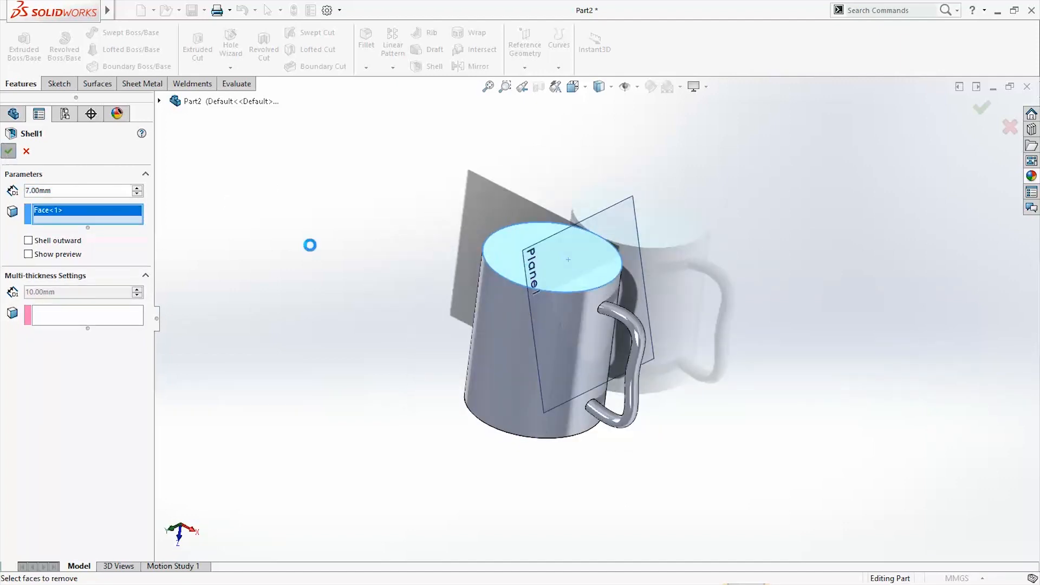
{"action": "mouse_move", "coordinate": [692, 343]}
{"action": "middle_mouse_down"}
{"action": "mouse_move", "coordinate": [697, 390]}
{"action": "mouse_move", "coordinate": [657, 447]}
{"action": "mouse_move", "coordinate": [711, 388]}
{"action": "mouse_move", "coordinate": [698, 362]}
{"action": "middle_mouse_up"}
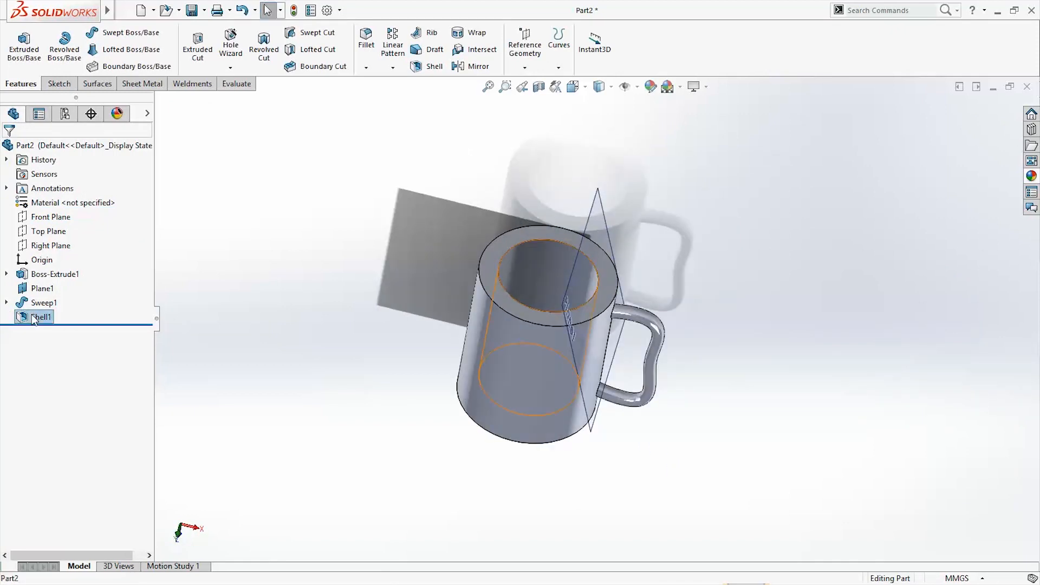
Step: Edit the shell feature to set its wall thickness to 3.5 mm
{"action": "right_click", "coordinate": [67, 319]}
{"action": "left_click", "coordinate": [41, 275]}
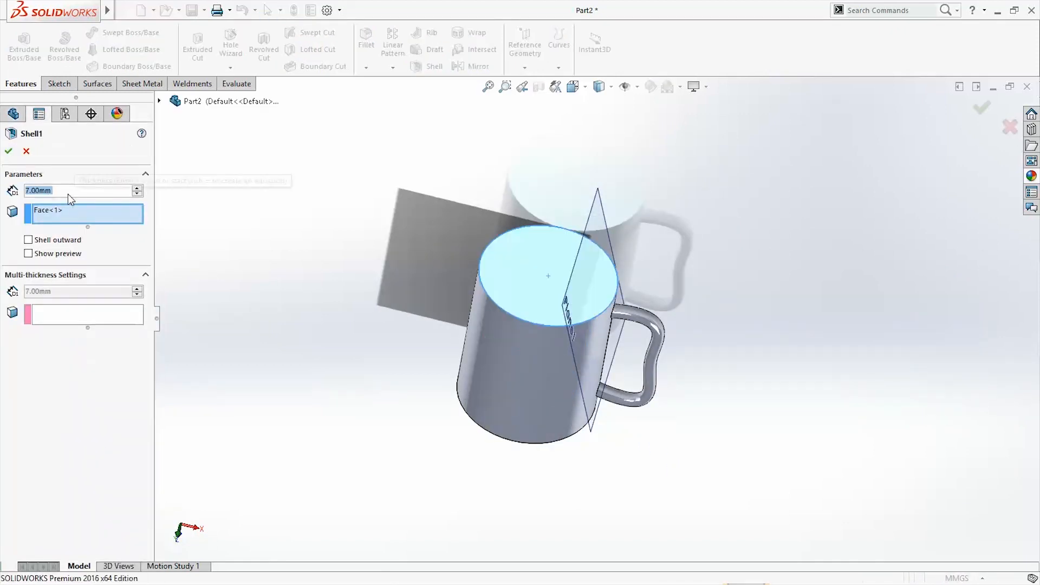
{"action": "type", "text": "3.5"}
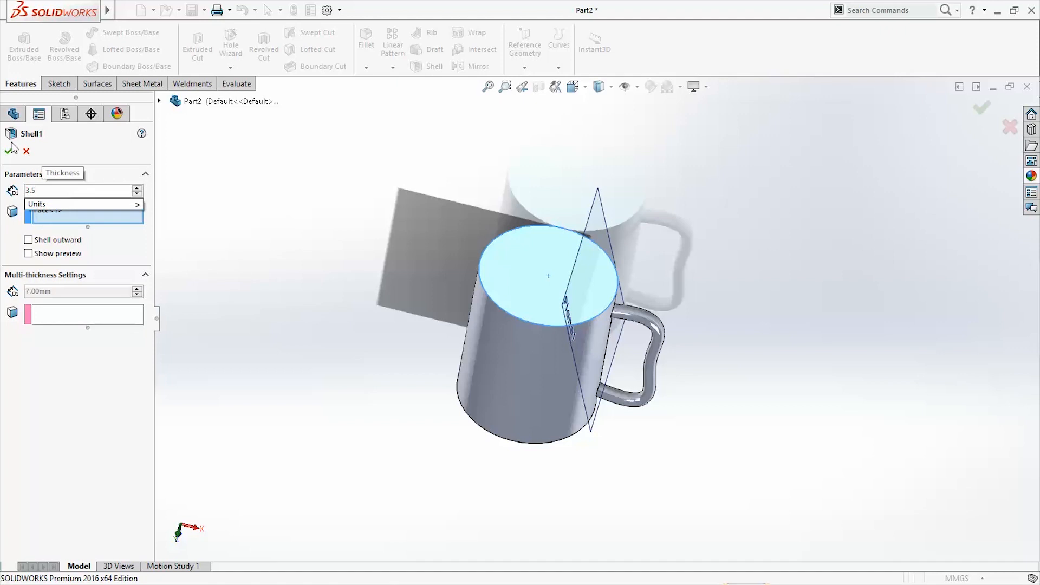
{"action": "left_click", "coordinate": [6, 154]}
{"action": "left_click", "coordinate": [7, 151]}
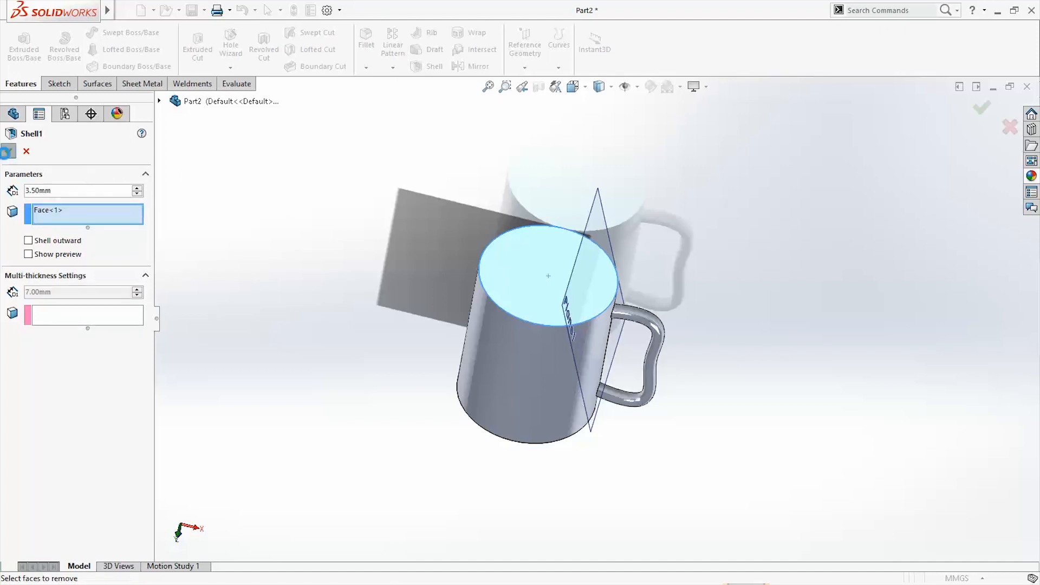
Step: Set up a symmetric 4 mm fillet on the outer edge of the mug's top rim
{"action": "middle_click_drag", "start_coordinate": [743, 386], "coordinate": [730, 428]}
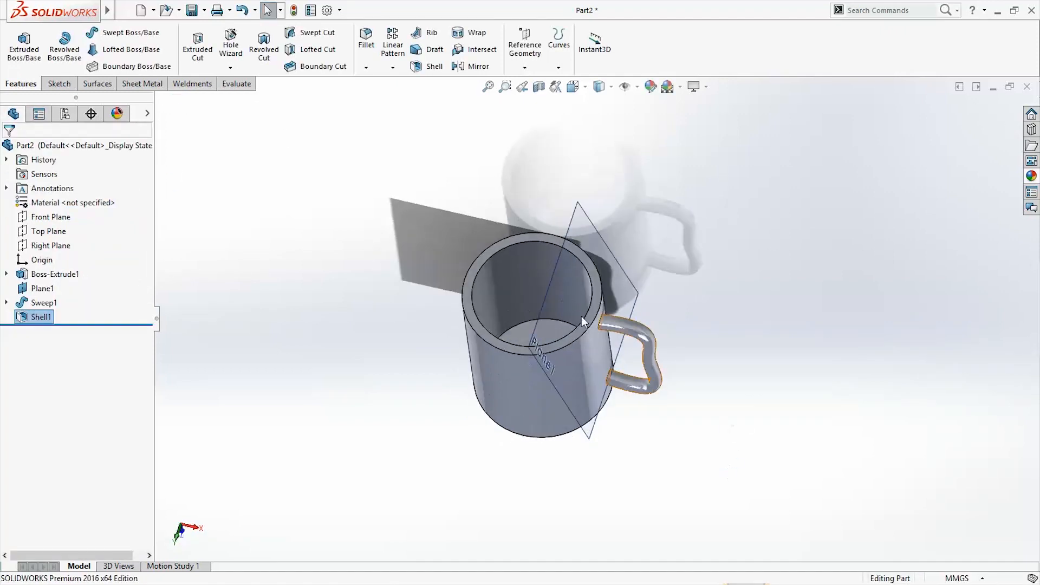
{"action": "scroll", "coordinate": [585, 316], "scroll_direction": "up", "scroll_amount": 2}
{"action": "scroll", "coordinate": [523, 362], "scroll_direction": "down", "scroll_amount": 2}
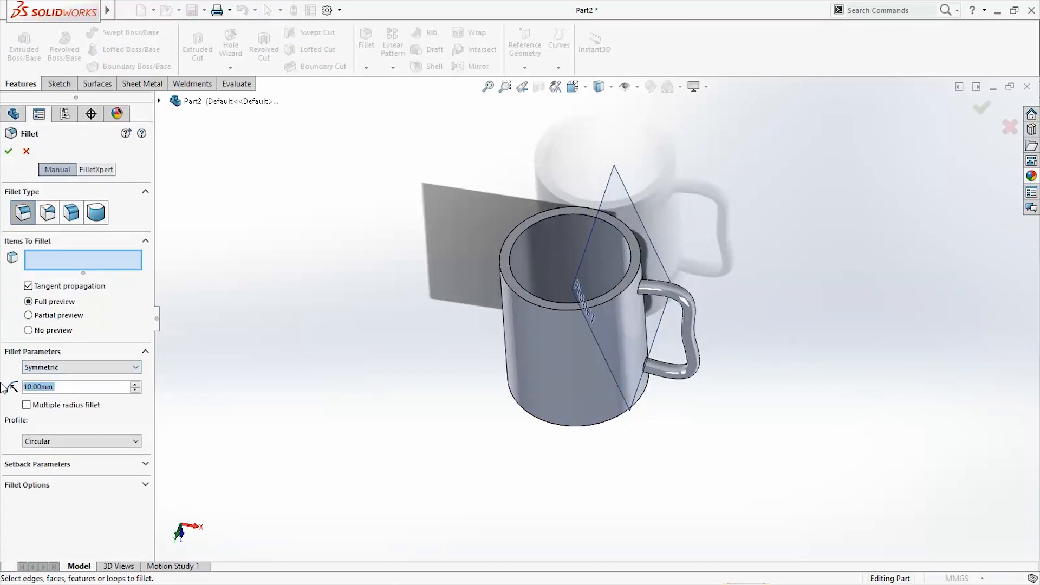
{"action": "type", "text": "4"}
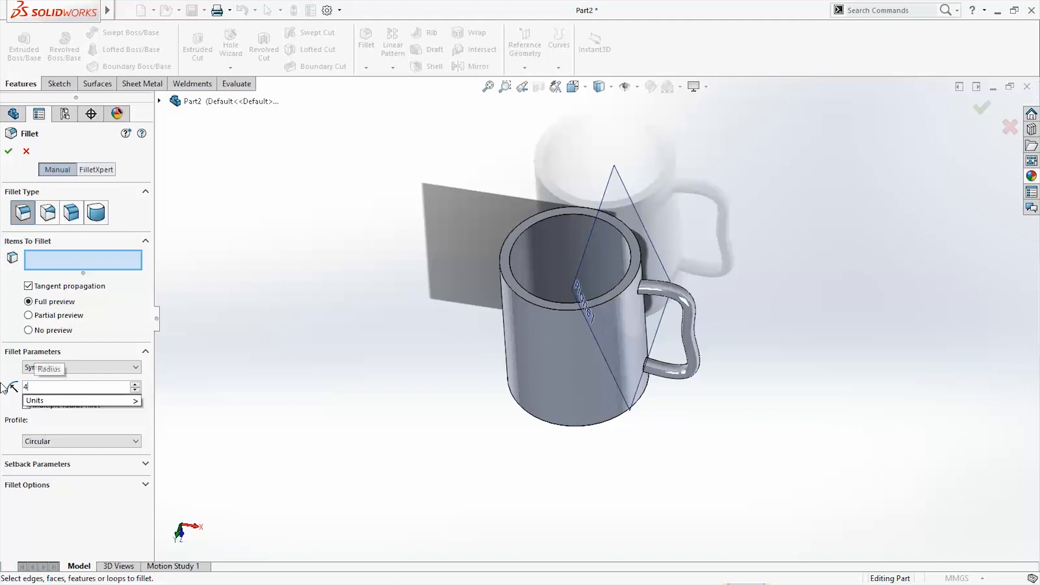
{"action": "key", "text": "Return"}
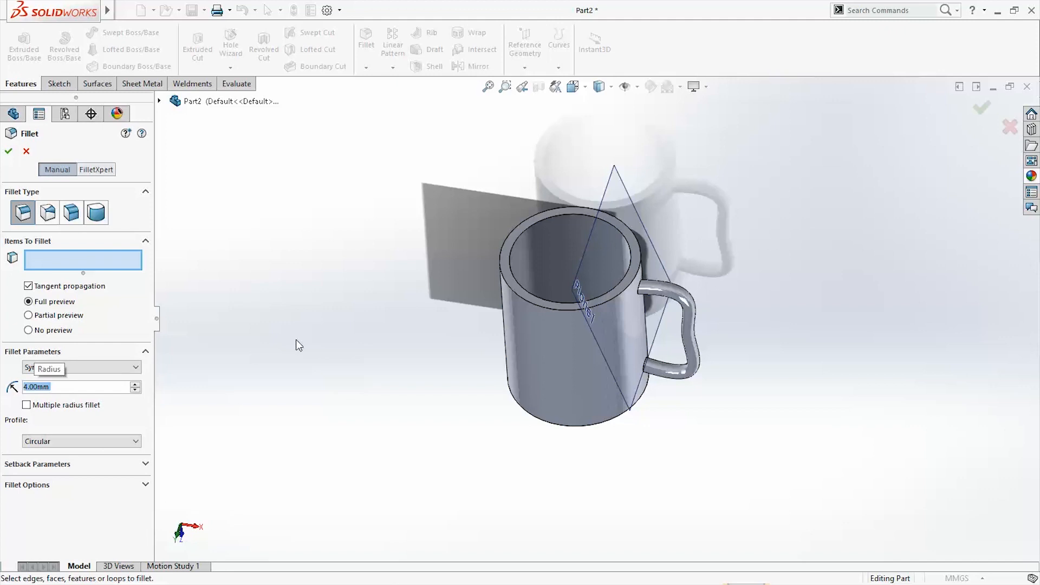
{"action": "left_click", "coordinate": [563, 310]}
{"action": "middle_click_drag", "start_coordinate": [713, 471], "coordinate": [661, 382]}
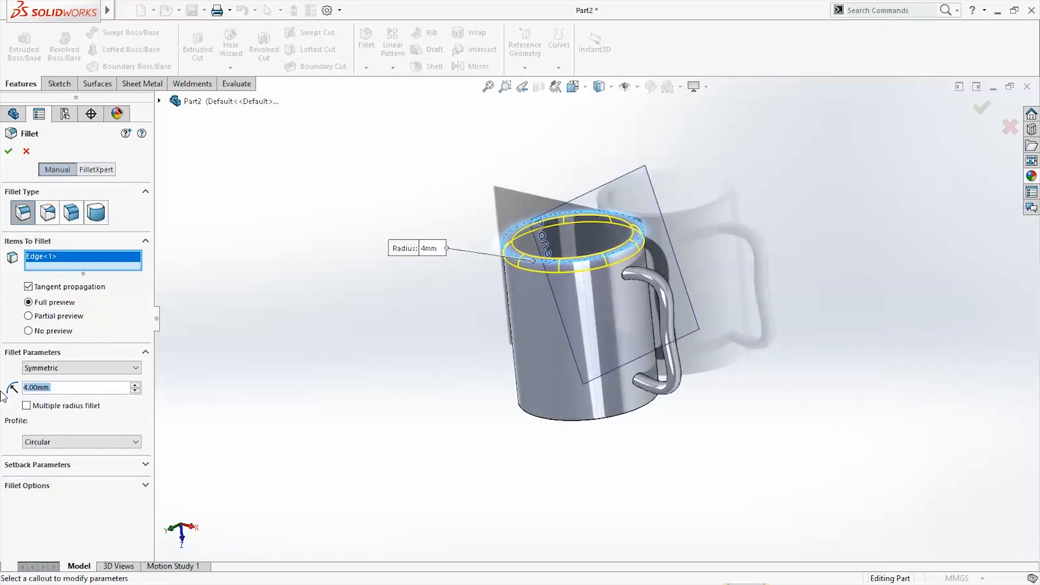
Step: Set the rim fillet's radius to 2 mm and create the fillet
{"action": "type", "text": "2"}
{"action": "key", "text": "Return"}
{"action": "middle_click_drag", "start_coordinate": [484, 398], "coordinate": [540, 407]}
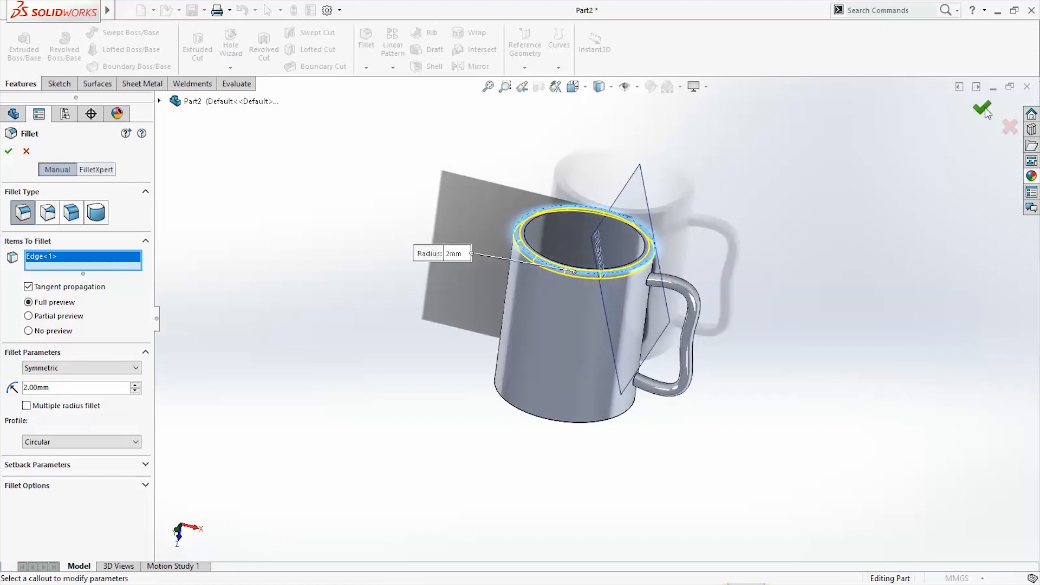
{"action": "key", "text": "Return"}
Step: Hide the reference plane used for the handle's profile
{"action": "middle_click_drag", "start_coordinate": [773, 350], "coordinate": [814, 377]}
{"action": "middle_click_drag", "start_coordinate": [808, 436], "coordinate": [786, 428]}
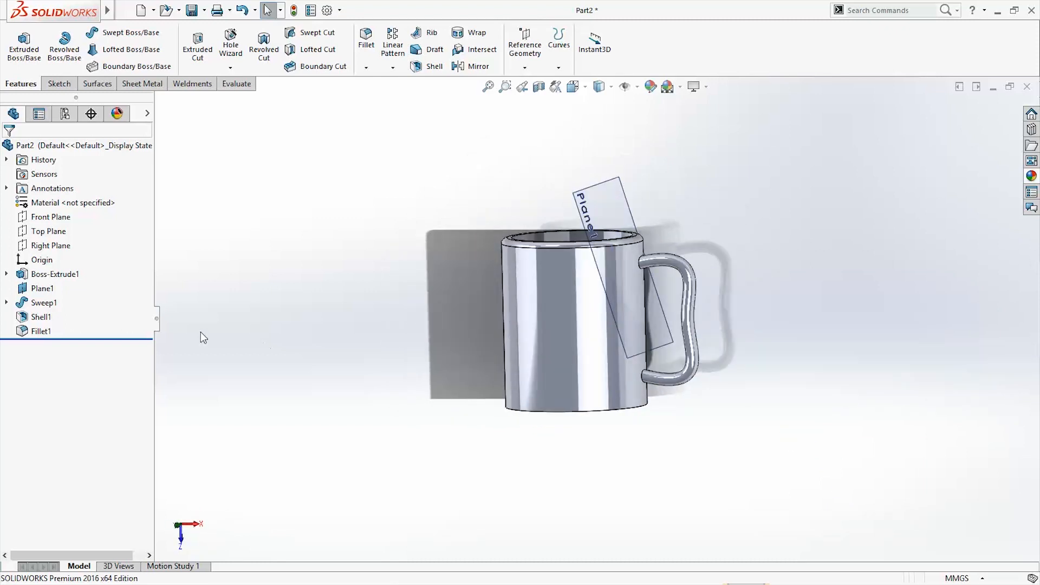
{"action": "middle_click_drag", "start_coordinate": [707, 470], "coordinate": [808, 459]}
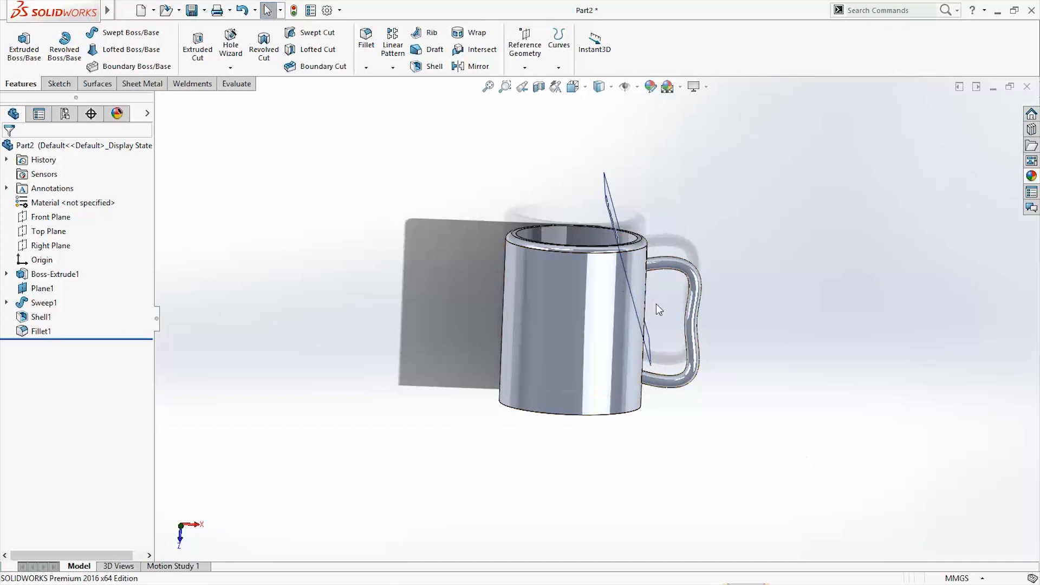
{"action": "middle_click_drag", "start_coordinate": [649, 315], "coordinate": [741, 448]}
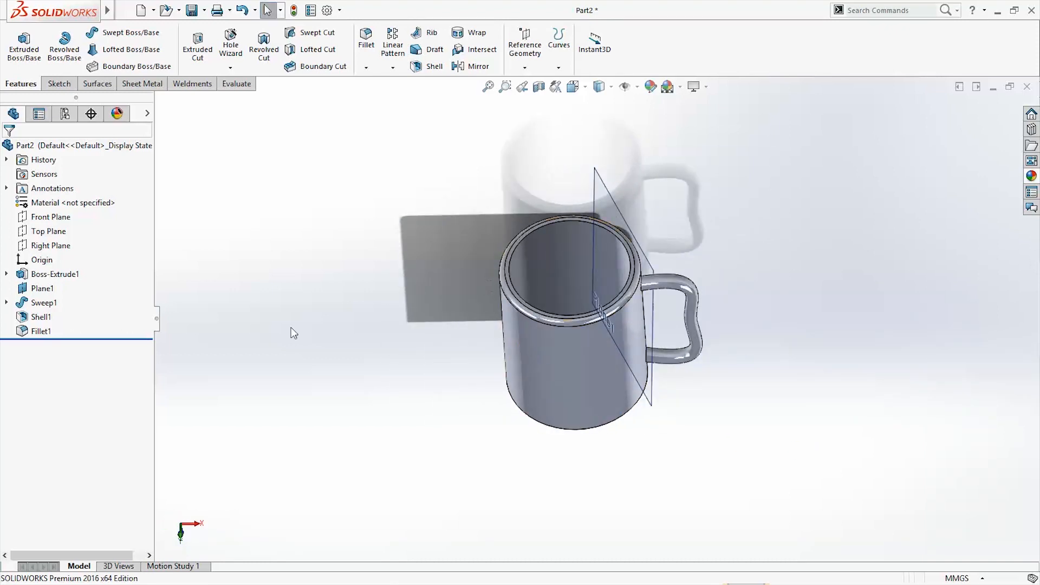
{"action": "middle_click_drag", "start_coordinate": [293, 332], "coordinate": [441, 367]}
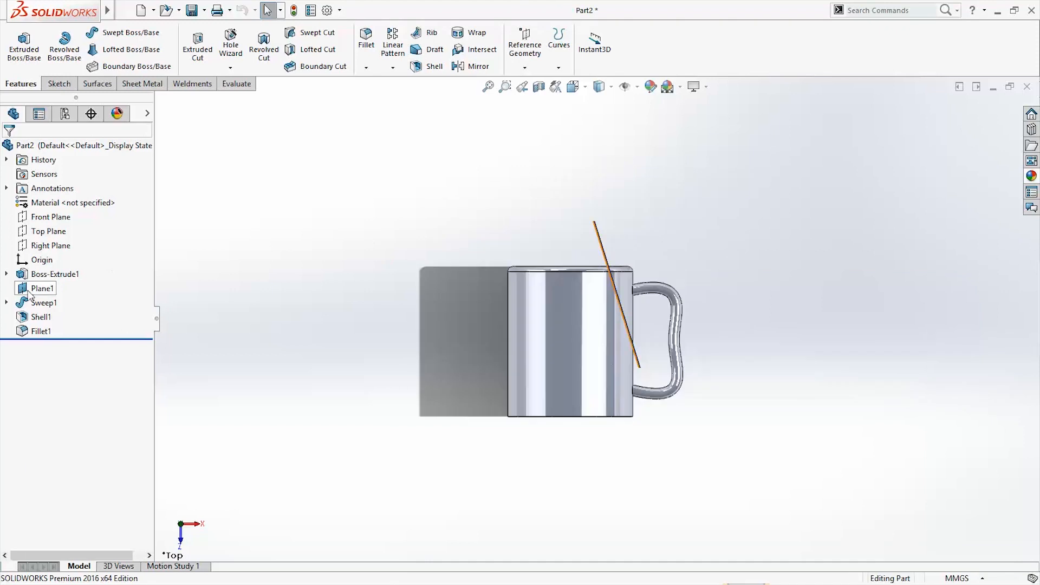
{"action": "right_click", "coordinate": [29, 293]}
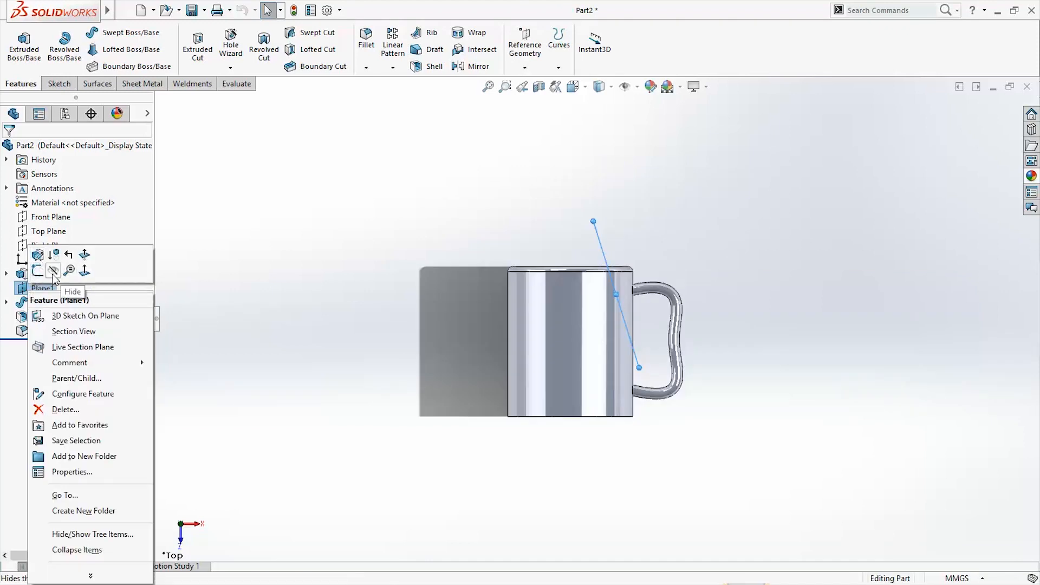
{"action": "left_click", "coordinate": [42, 289]}
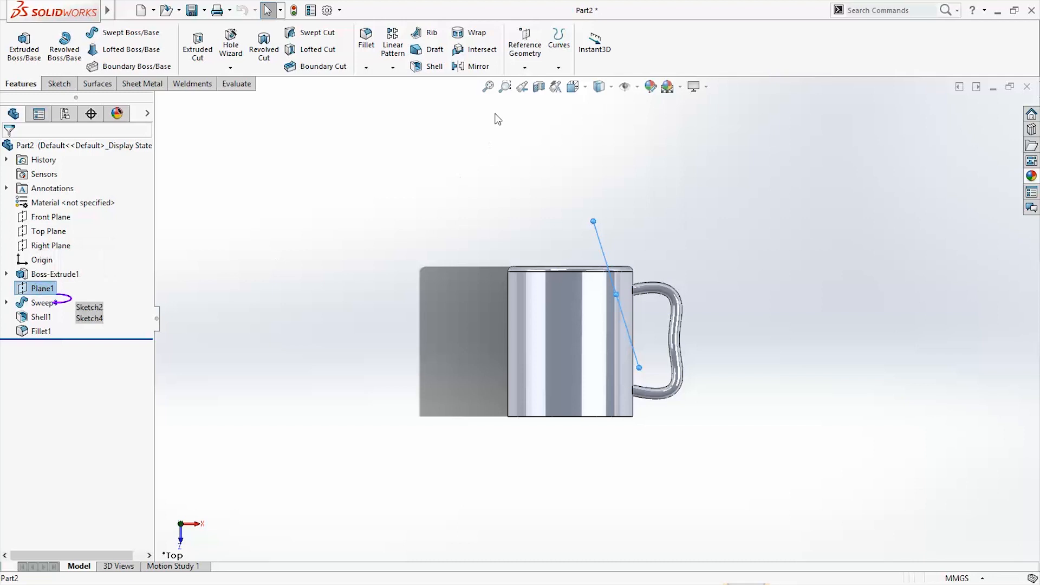
Step: Set up a reference plane tangent to the mug's outer cylindrical face and try to make it parallel to Plane1
{"action": "left_click", "coordinate": [525, 67]}
{"action": "left_click", "coordinate": [536, 81]}
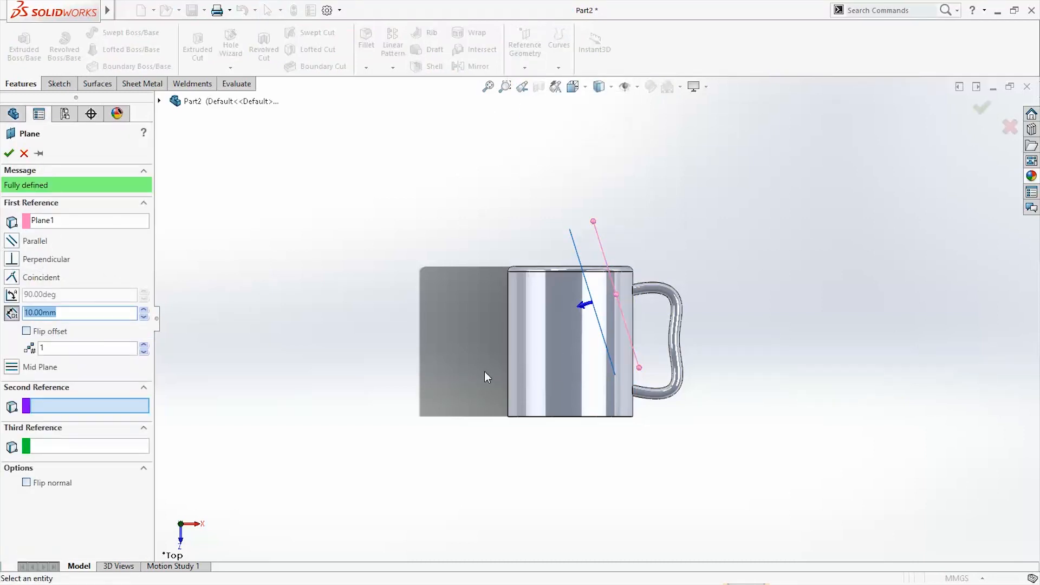
{"action": "left_click", "coordinate": [578, 373]}
{"action": "mouse_move", "coordinate": [672, 458]}
{"action": "middle_mouse_down"}
{"action": "mouse_move", "coordinate": [762, 469]}
{"action": "mouse_move", "coordinate": [658, 462]}
{"action": "mouse_move", "coordinate": [681, 469]}
{"action": "mouse_move", "coordinate": [670, 475]}
{"action": "middle_mouse_up"}
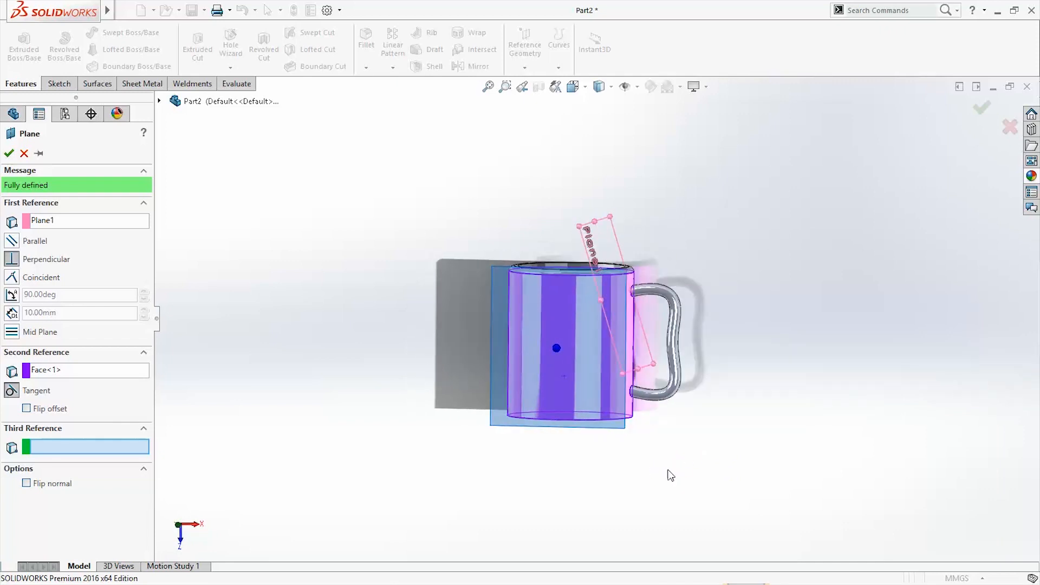
{"action": "left_click", "coordinate": [12, 242]}
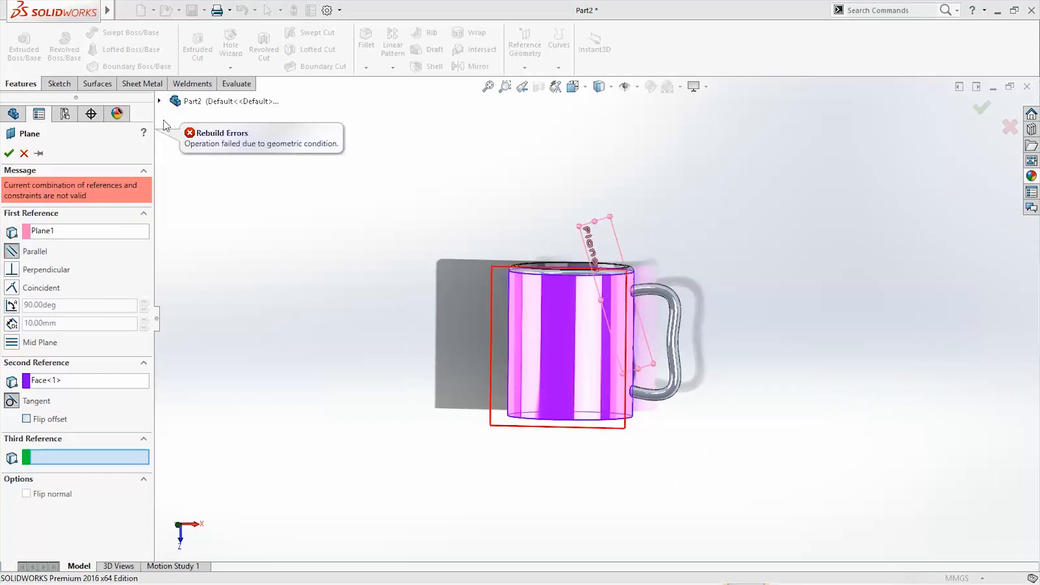
Step: Replace the first reference with the Top Plane, set it to parallel, and create the plane tangent to the mug's outer face
{"action": "left_click", "coordinate": [160, 101]}
{"action": "left_click", "coordinate": [50, 233]}
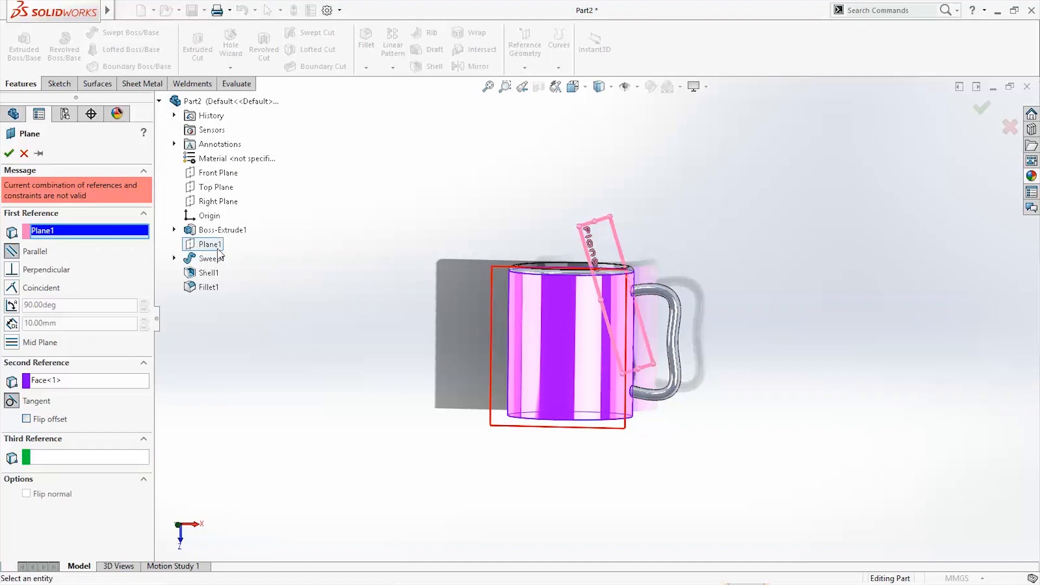
{"action": "left_click", "coordinate": [217, 189]}
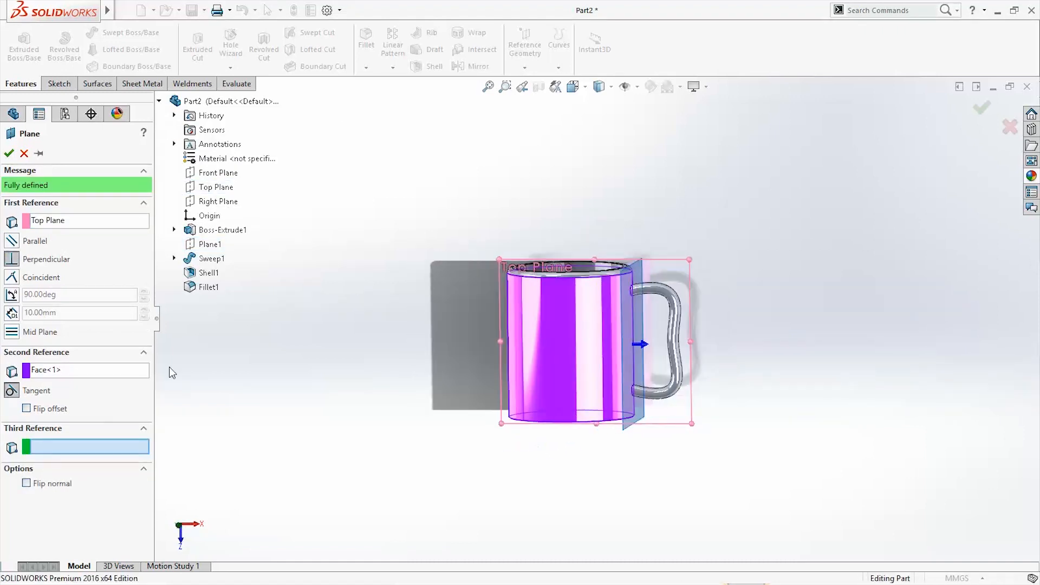
{"action": "left_click", "coordinate": [11, 242]}
{"action": "mouse_move", "coordinate": [581, 432]}
{"action": "middle_mouse_down"}
{"action": "mouse_move", "coordinate": [598, 455]}
{"action": "mouse_move", "coordinate": [588, 447]}
{"action": "middle_mouse_up"}
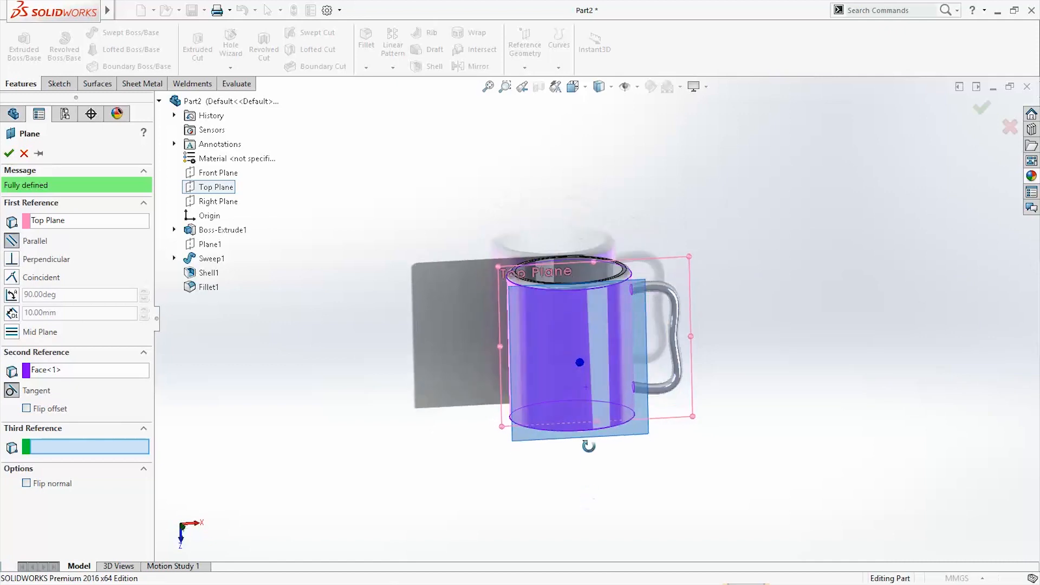
{"action": "left_click", "coordinate": [989, 105]}
Step: Sketch a four-segment zigzag polyline on the new tangent plane, sloping down across the mug and past both sides of its body, and finish the sketch
{"action": "middle_click_drag", "start_coordinate": [688, 379], "coordinate": [624, 271]}
{"action": "left_click", "coordinate": [56, 83]}
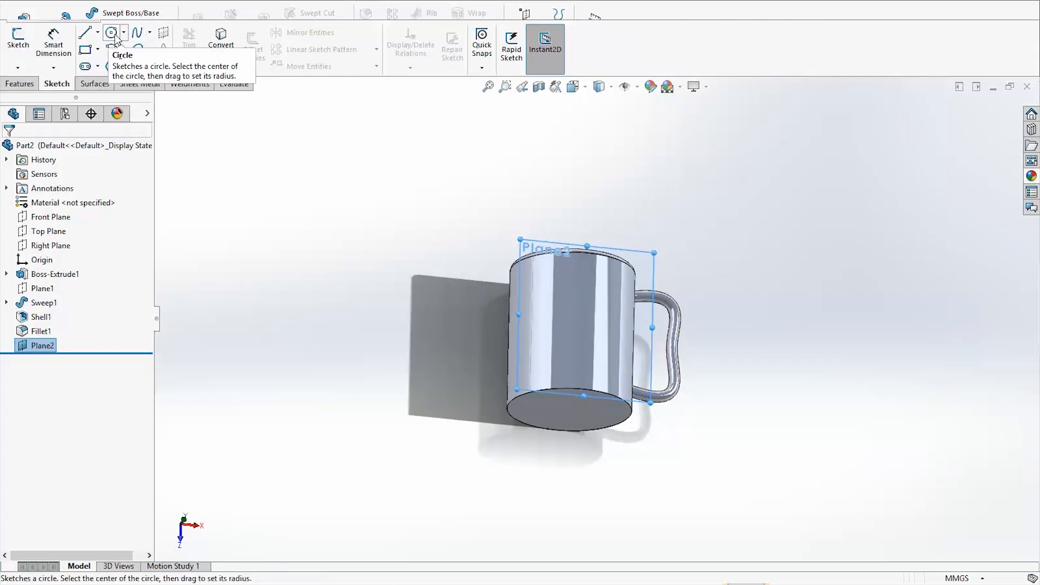
{"action": "left_click", "coordinate": [85, 32]}
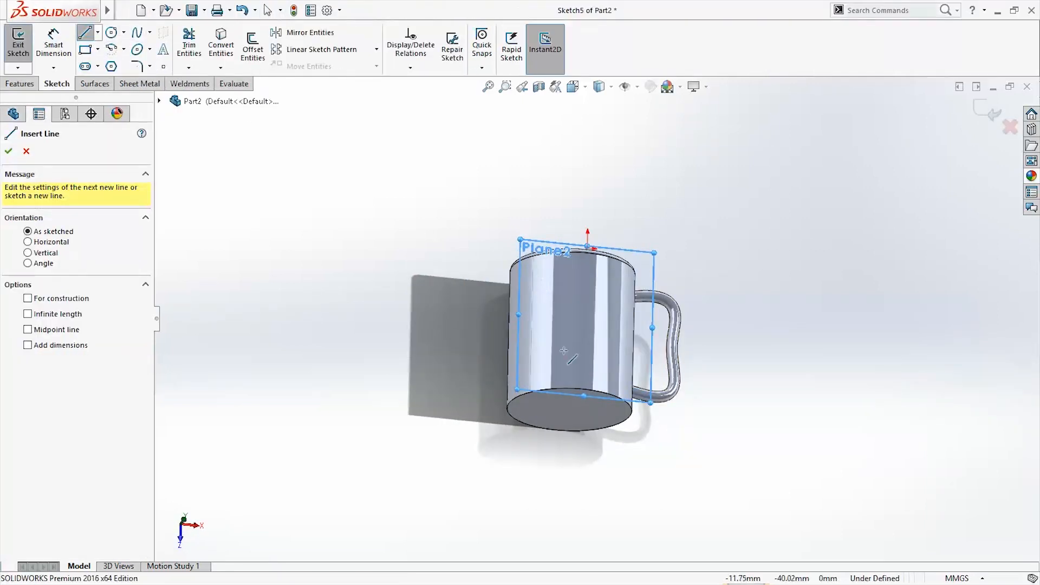
{"action": "middle_click_drag", "start_coordinate": [564, 350], "coordinate": [579, 380]}
{"action": "key", "text": "space"}
{"action": "left_click", "coordinate": [602, 317]}
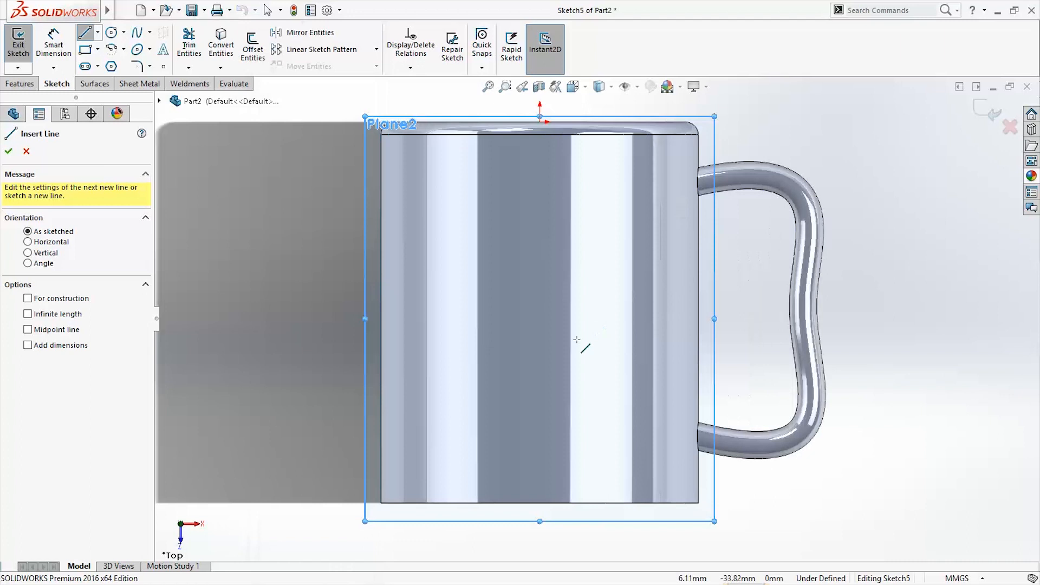
{"action": "scroll", "coordinate": [567, 309], "scroll_direction": "up", "scroll_amount": 7}
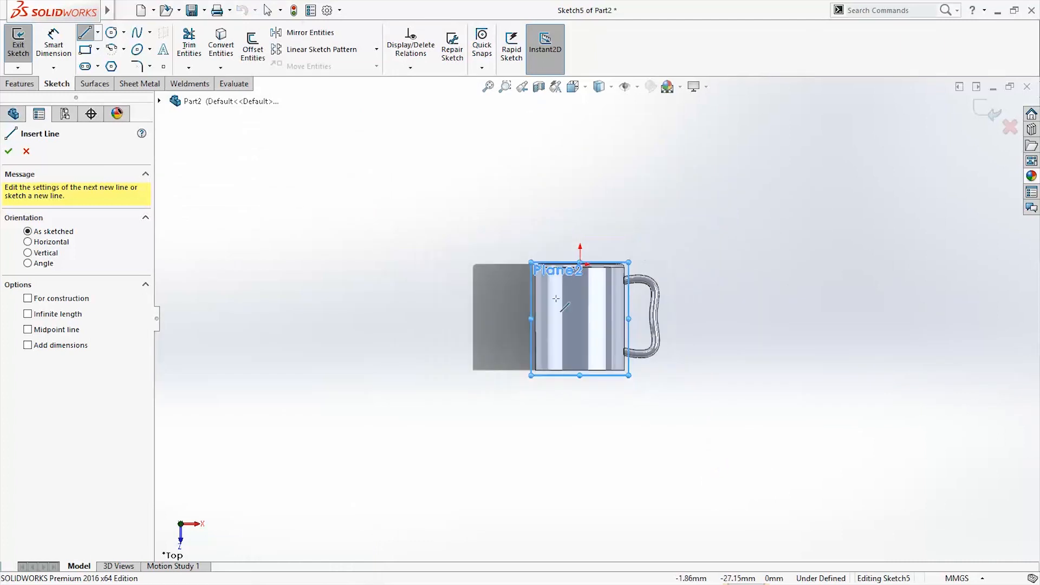
{"action": "left_click", "coordinate": [478, 274]}
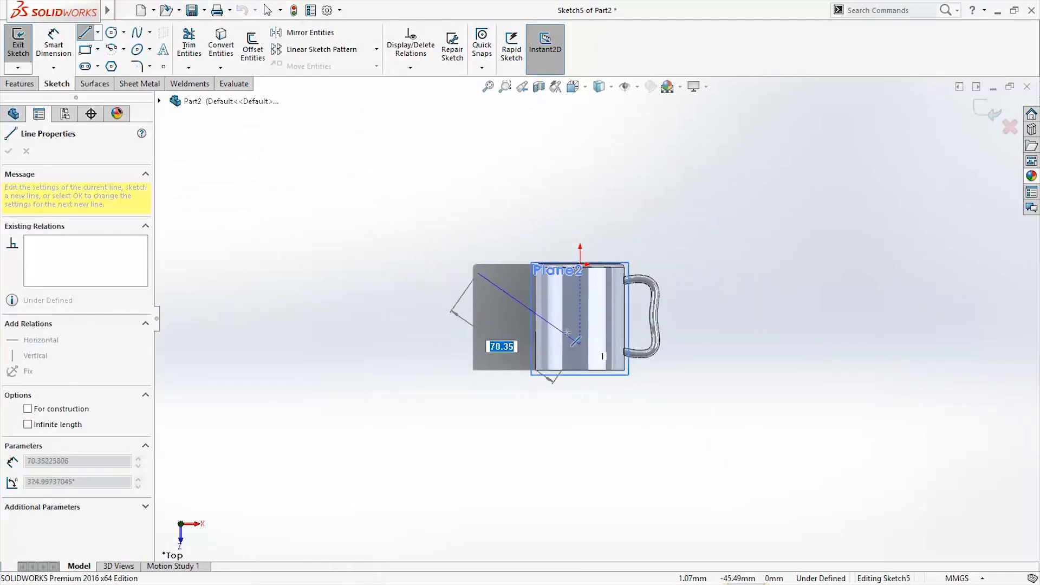
{"action": "left_click", "coordinate": [519, 301]}
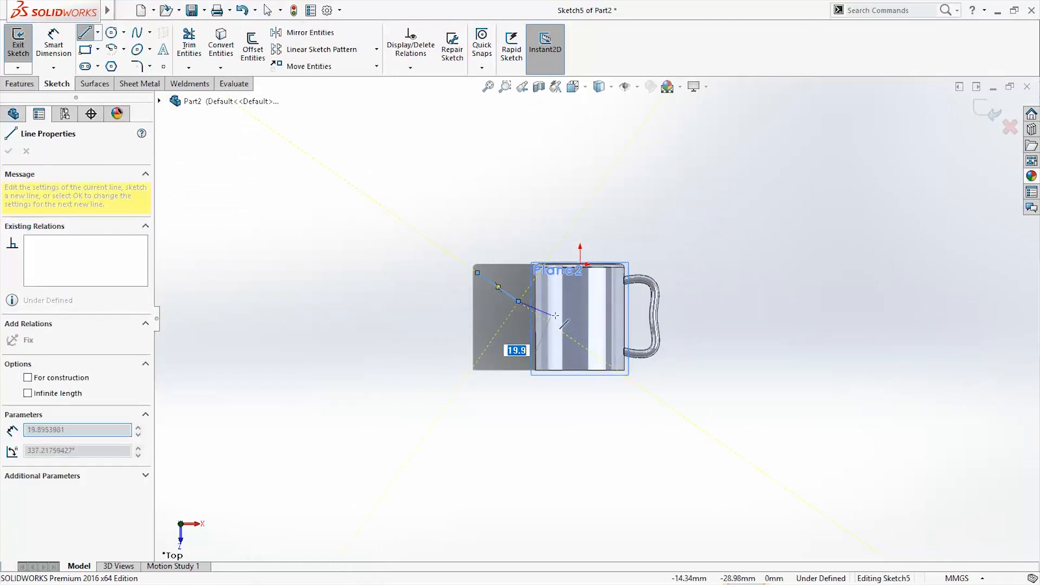
{"action": "left_click", "coordinate": [573, 309]}
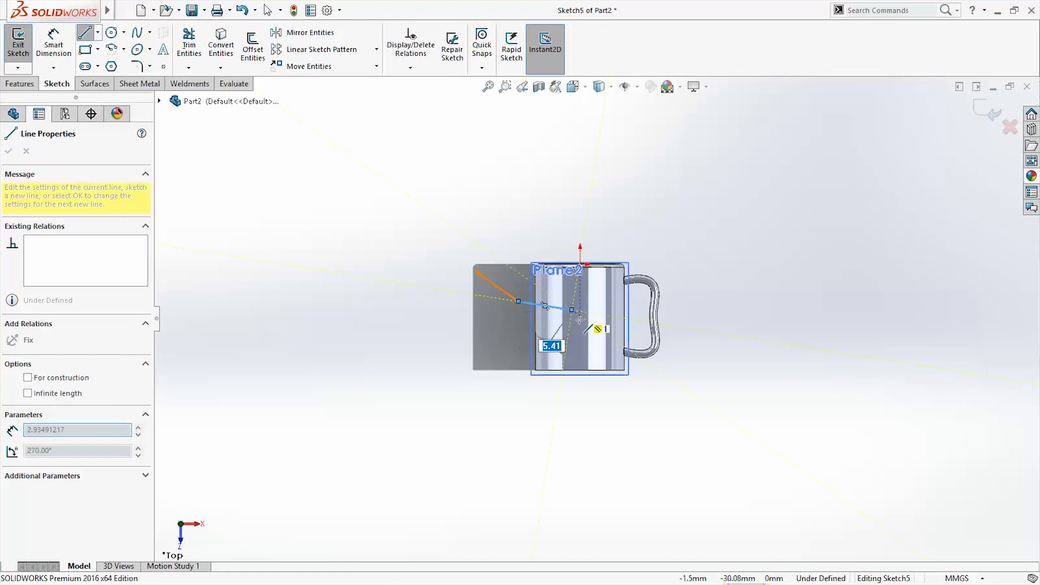
{"action": "left_click", "coordinate": [607, 341]}
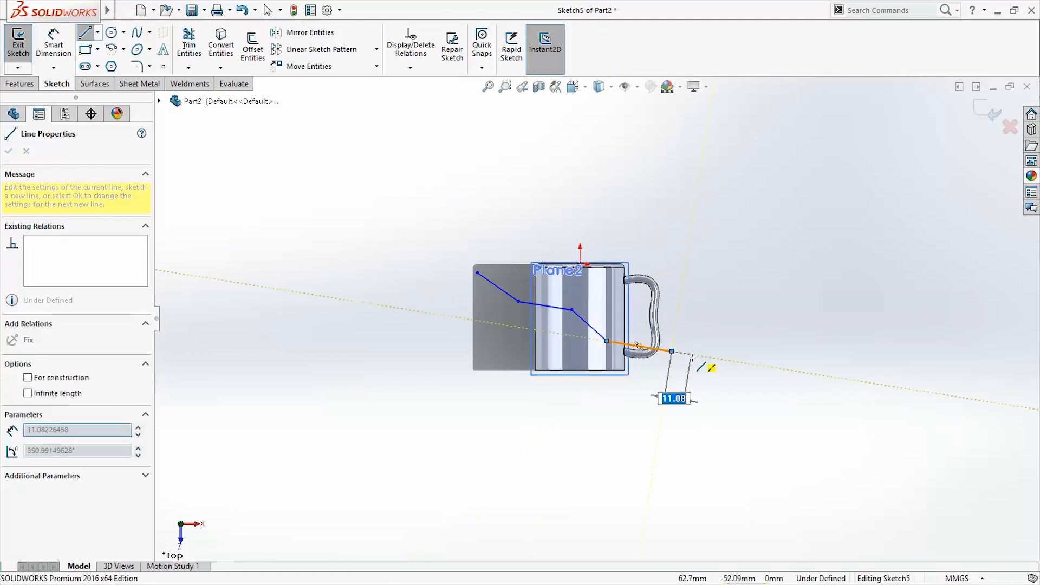
{"action": "left_click", "coordinate": [672, 351]}
{"action": "left_click", "coordinate": [972, 115]}
{"action": "key", "text": "Escape"}
{"action": "key", "text": "Delete"}
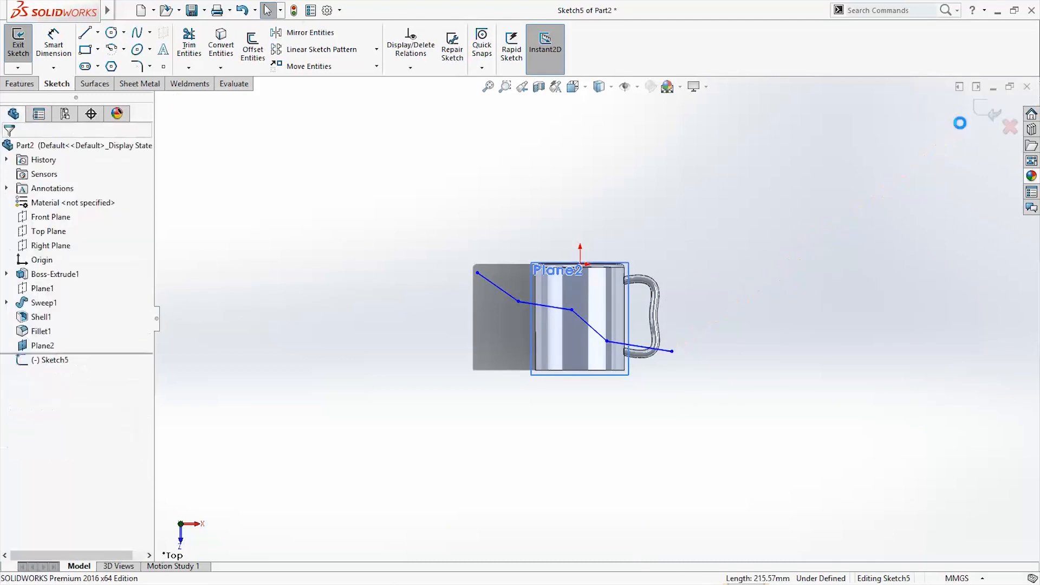
{"action": "left_click", "coordinate": [989, 111]}
Step: Create a projected curve of the zigzag sketch on the mug's outer face, using Sketch on faces with the projection reversed
{"action": "mouse_move", "coordinate": [794, 377]}
{"action": "middle_mouse_down"}
{"action": "mouse_move", "coordinate": [727, 401]}
{"action": "mouse_move", "coordinate": [738, 401]}
{"action": "mouse_move", "coordinate": [737, 370]}
{"action": "middle_mouse_up"}
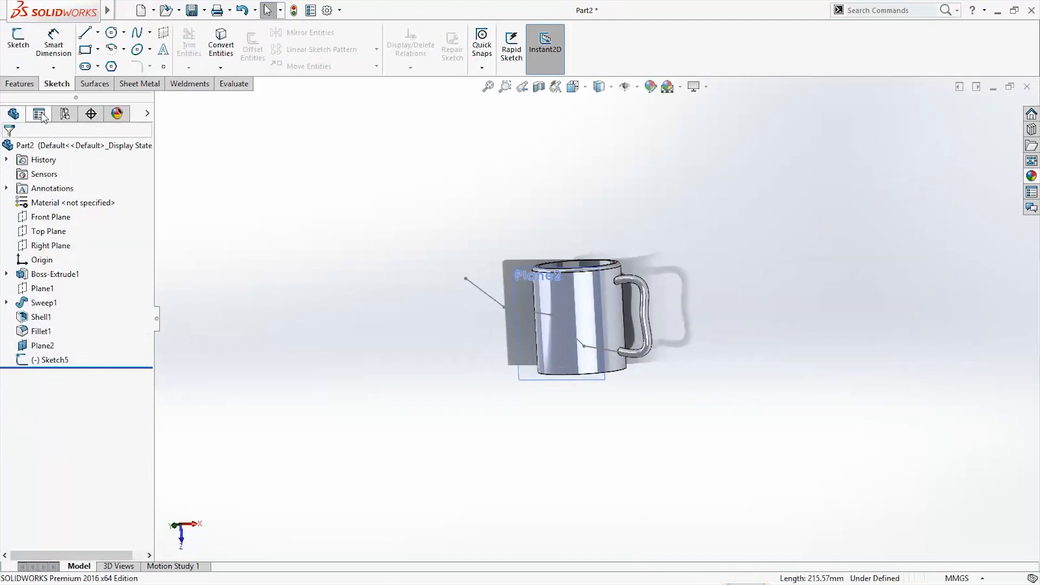
{"action": "left_click", "coordinate": [20, 84]}
{"action": "left_click", "coordinate": [567, 69]}
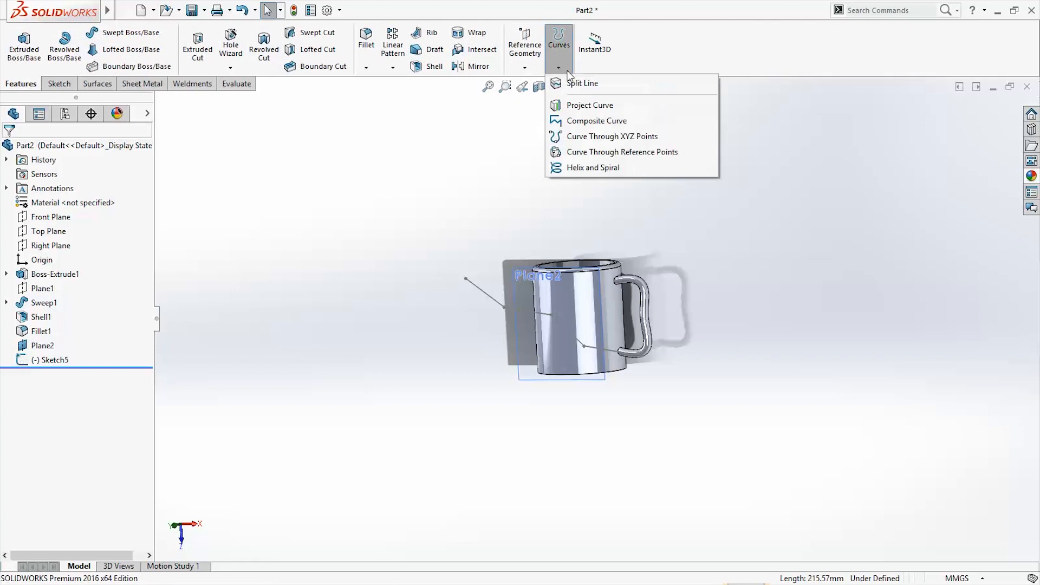
{"action": "left_click", "coordinate": [595, 106]}
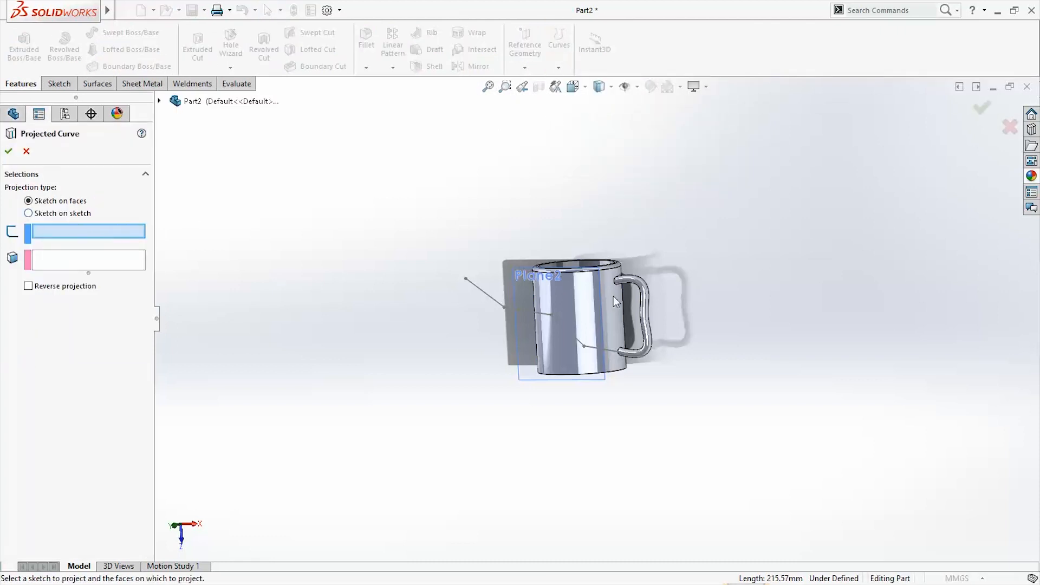
{"action": "mouse_move", "coordinate": [603, 300]}
{"action": "middle_mouse_down"}
{"action": "mouse_move", "coordinate": [575, 303]}
{"action": "mouse_move", "coordinate": [546, 336]}
{"action": "middle_mouse_up"}
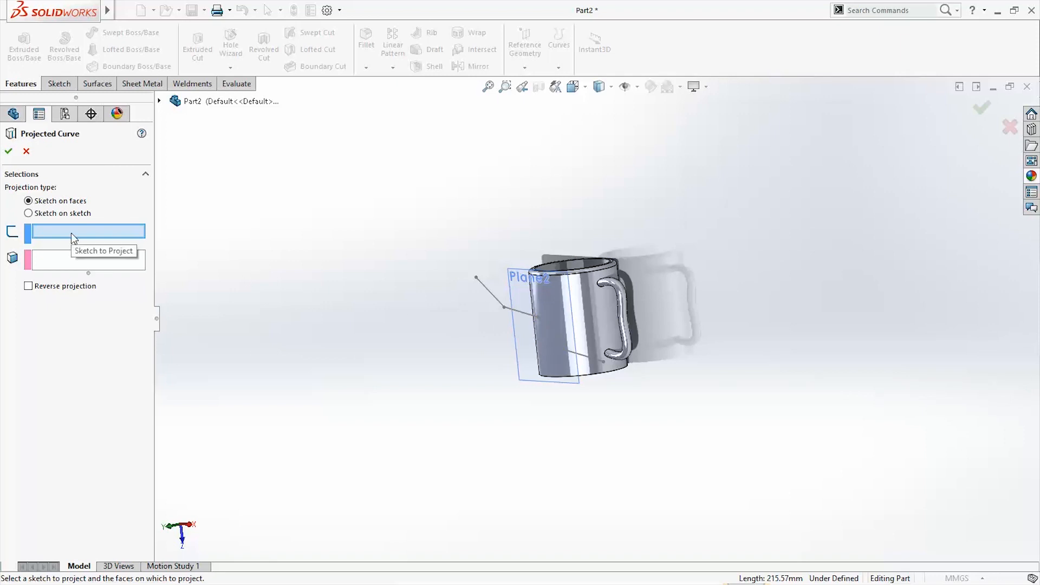
{"action": "left_click", "coordinate": [494, 304]}
{"action": "middle_click_drag", "start_coordinate": [546, 400], "coordinate": [577, 381]}
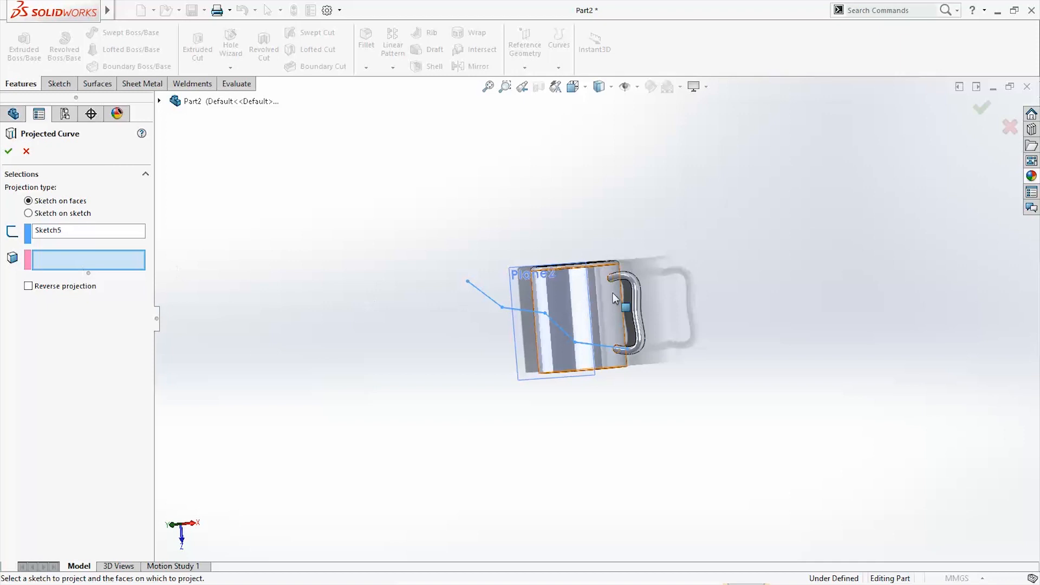
{"action": "left_click", "coordinate": [605, 308]}
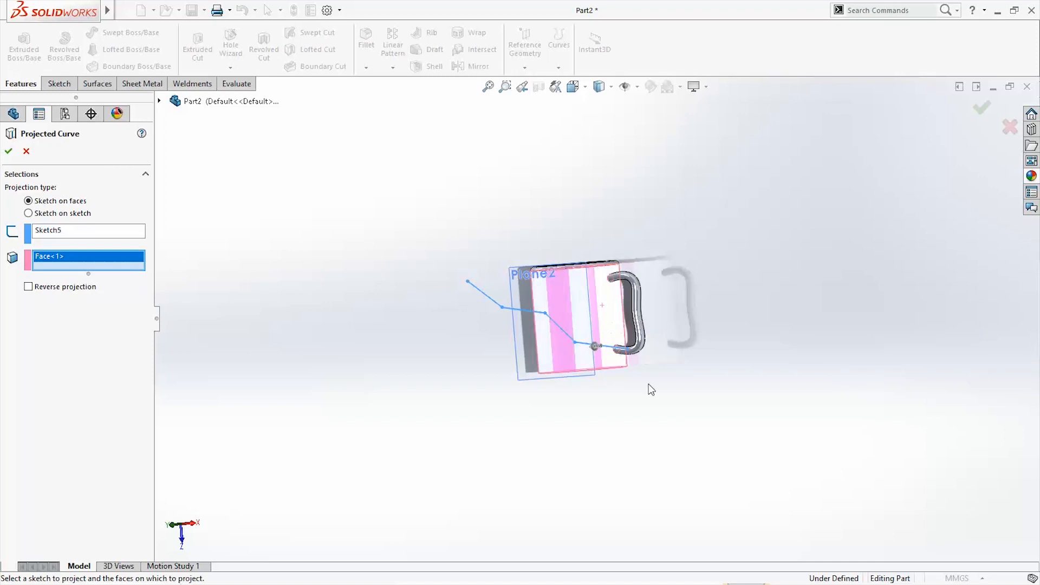
{"action": "middle_click_drag", "start_coordinate": [650, 388], "coordinate": [553, 373]}
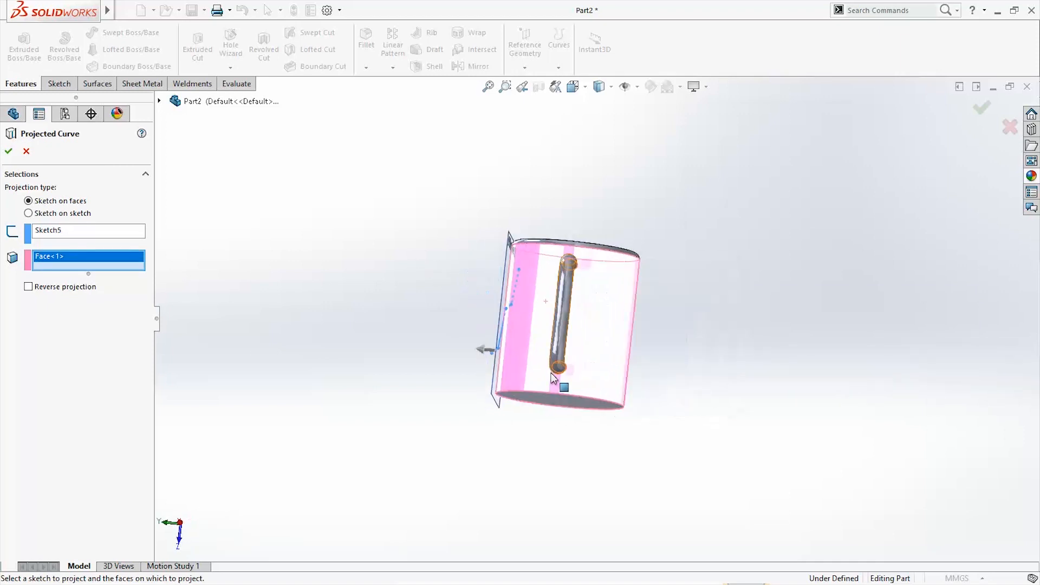
{"action": "left_click", "coordinate": [39, 292]}
{"action": "middle_click_drag", "start_coordinate": [374, 391], "coordinate": [520, 475]}
{"action": "left_click", "coordinate": [982, 108]}
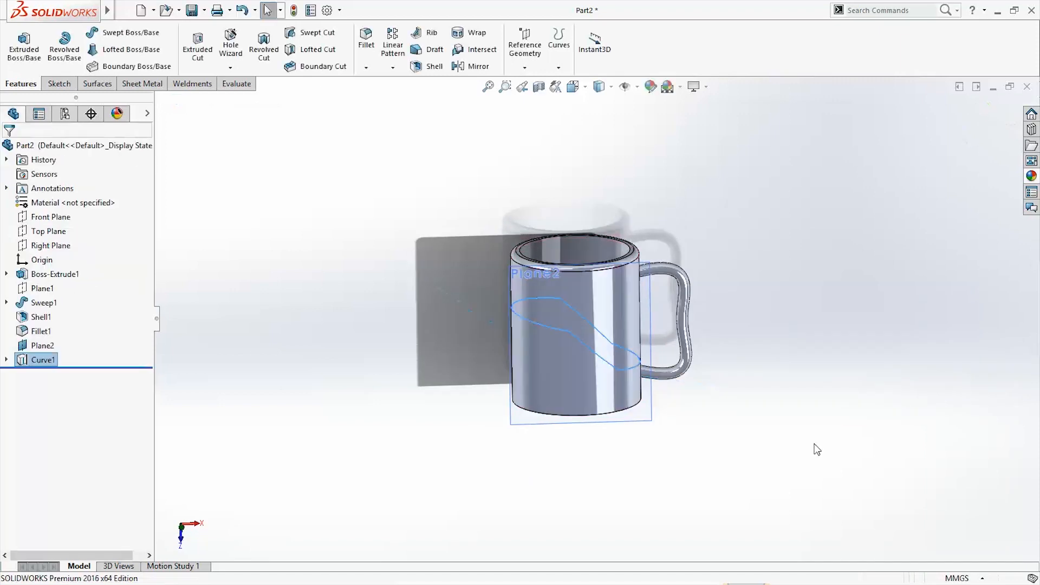
Step: Hide the tangent reference plane used for the projected sketch
{"action": "middle_click_drag", "start_coordinate": [542, 380], "coordinate": [699, 445]}
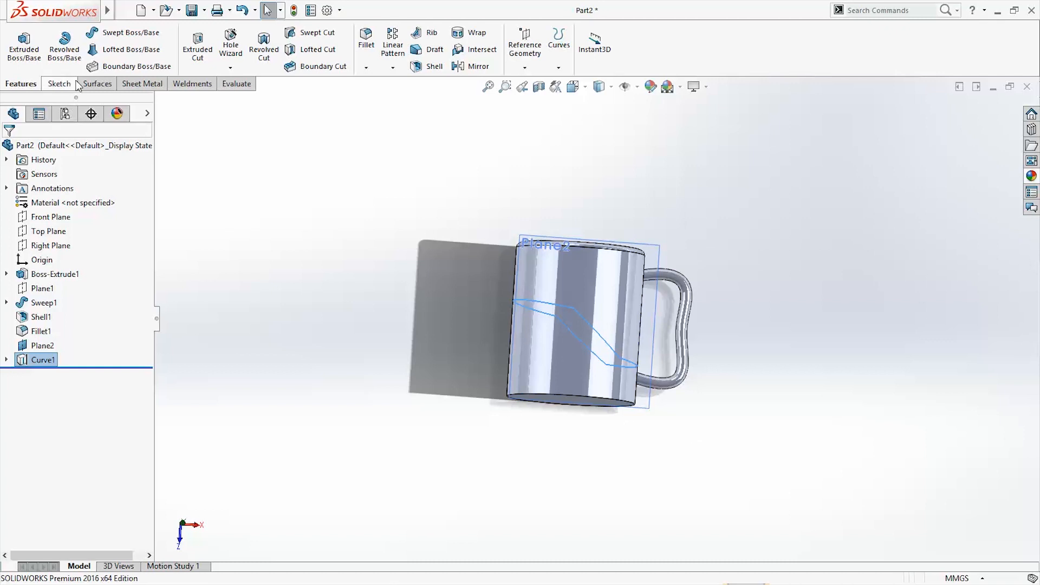
{"action": "middle_click_drag", "start_coordinate": [596, 423], "coordinate": [639, 488]}
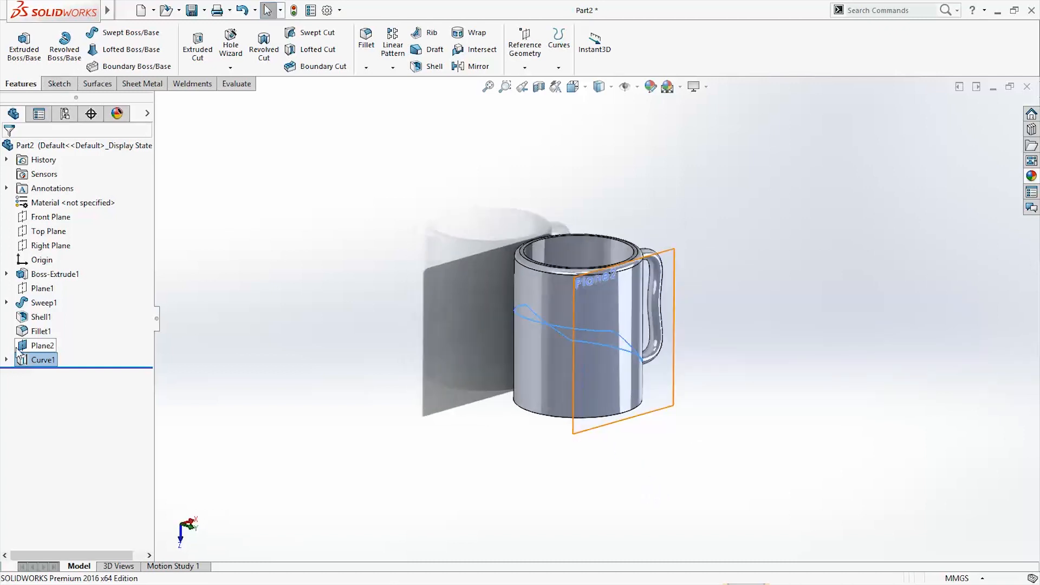
{"action": "right_click", "coordinate": [20, 352]}
{"action": "left_click", "coordinate": [313, 438]}
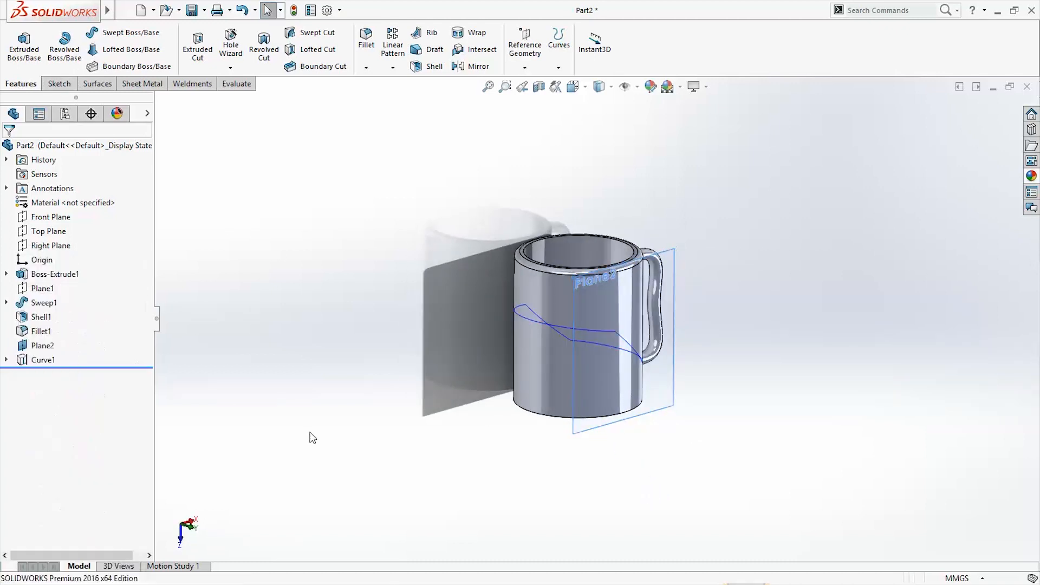
{"action": "right_click", "coordinate": [47, 350]}
{"action": "left_click", "coordinate": [71, 271]}
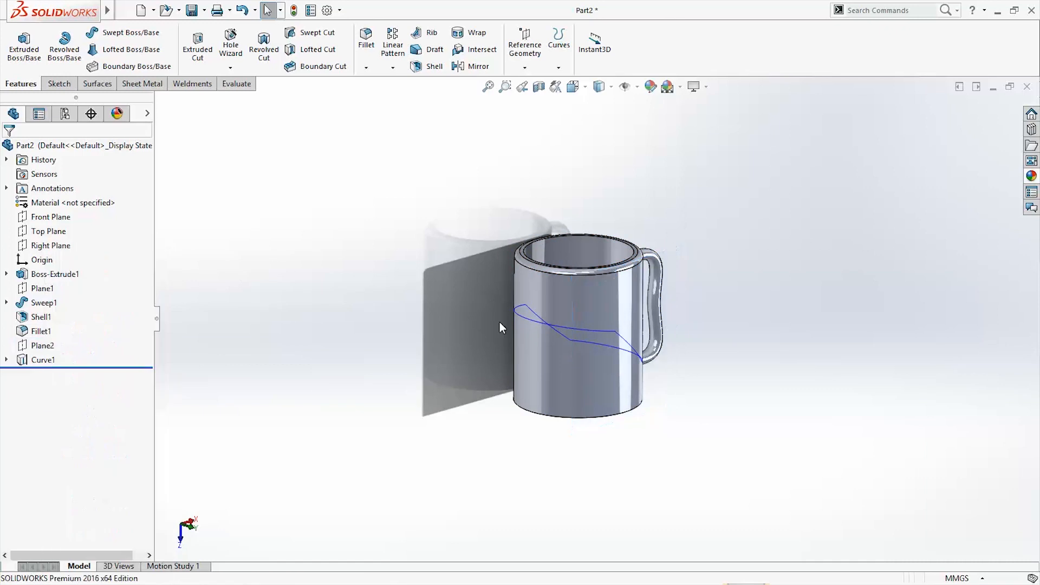
Step: Create a reference plane coincident with a corner point of the projected curve and perpendicular to the circular edge below the mug's rim
{"action": "middle_click_drag", "start_coordinate": [503, 327], "coordinate": [633, 453]}
{"action": "scroll", "coordinate": [567, 310], "scroll_direction": "down", "scroll_amount": 3}
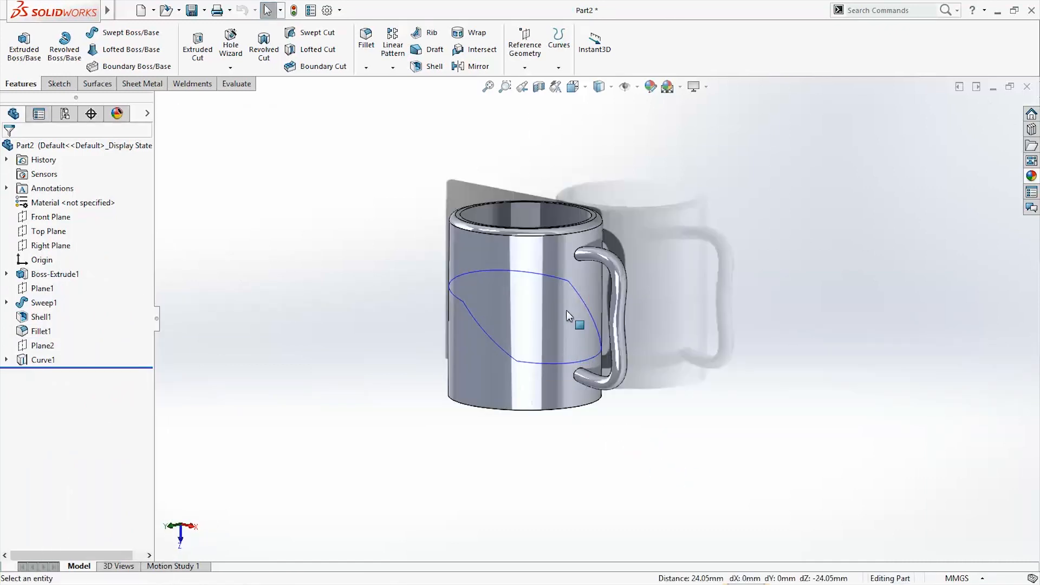
{"action": "middle_click_drag", "start_coordinate": [567, 310], "coordinate": [577, 337]}
{"action": "left_click", "coordinate": [526, 68]}
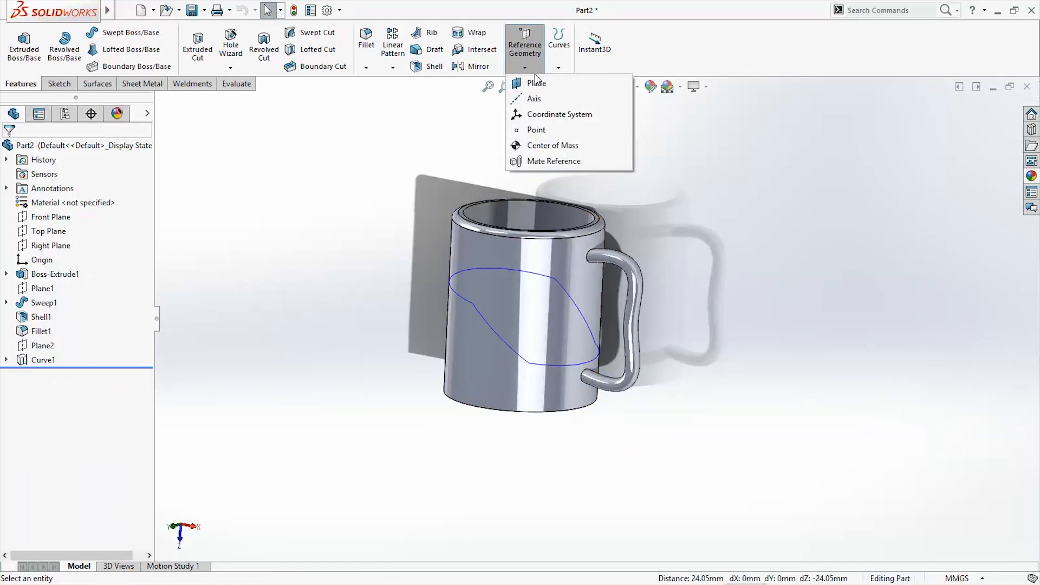
{"action": "left_click", "coordinate": [536, 82]}
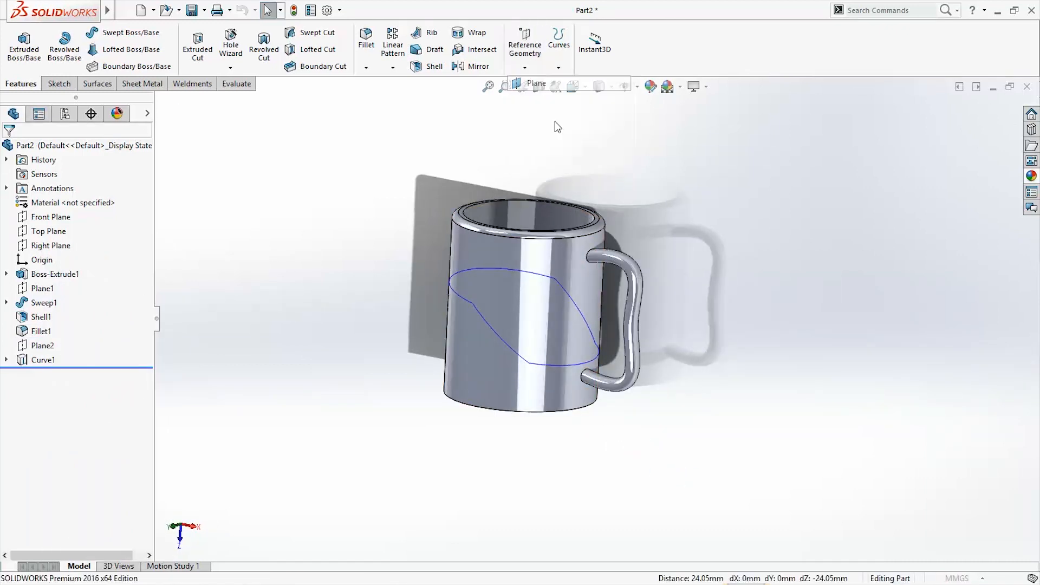
{"action": "left_click", "coordinate": [473, 303]}
{"action": "middle_click_drag", "start_coordinate": [472, 303], "coordinate": [450, 233]}
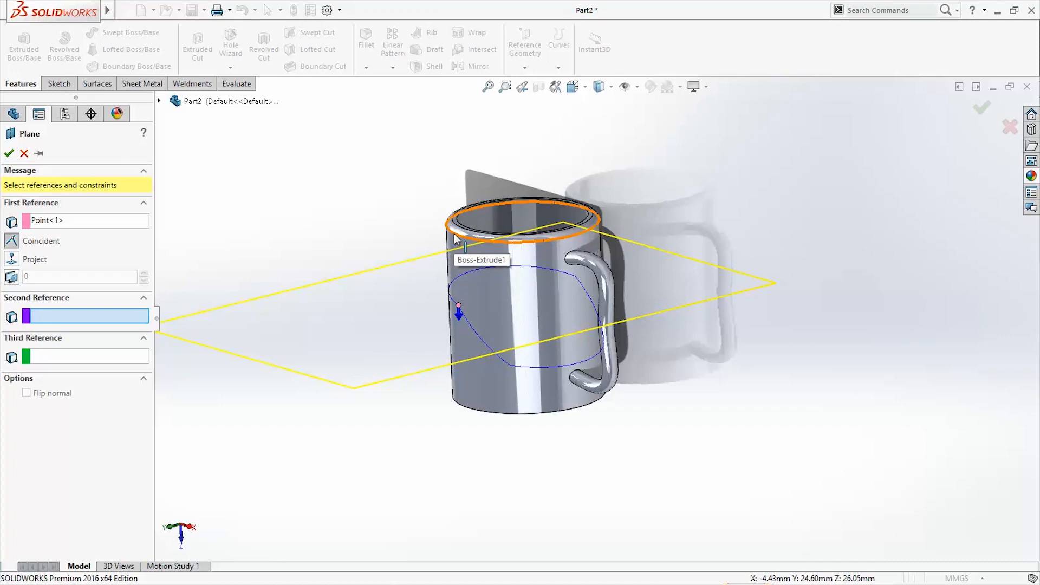
{"action": "left_click", "coordinate": [454, 234]}
{"action": "middle_click_drag", "start_coordinate": [455, 236], "coordinate": [575, 347]}
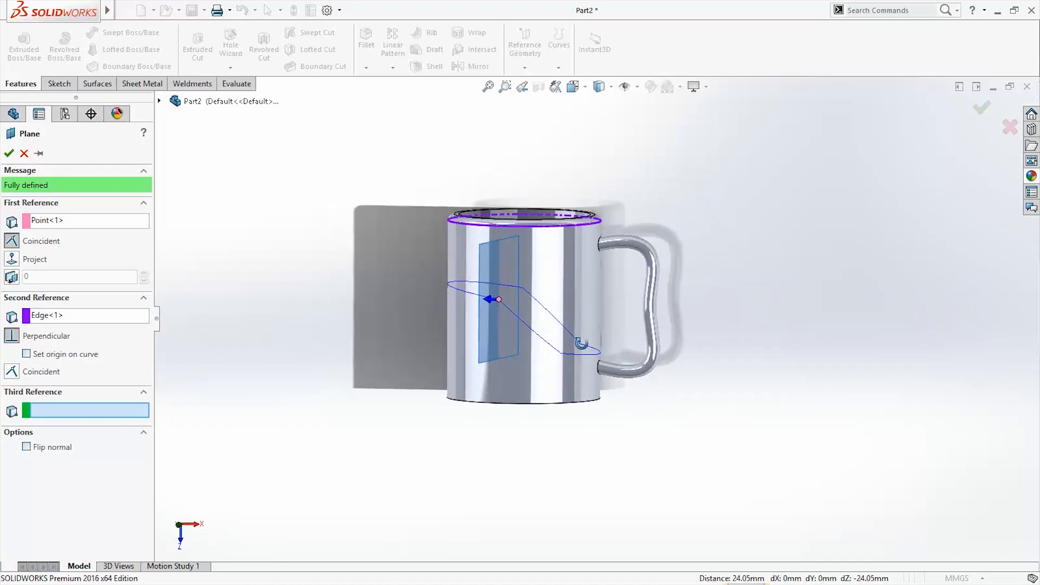
{"action": "left_click", "coordinate": [8, 153]}
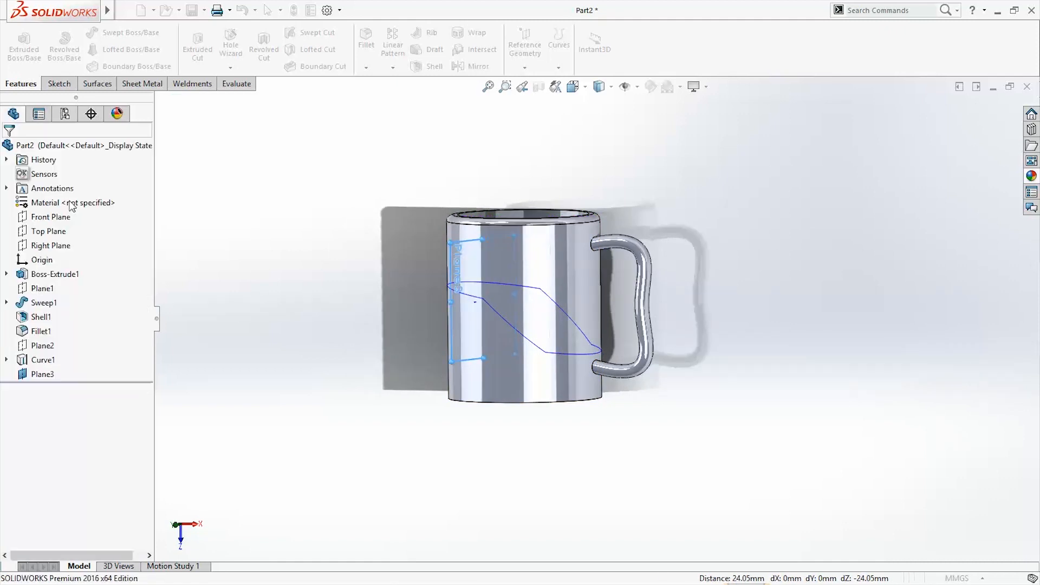
{"action": "middle_click_drag", "start_coordinate": [445, 477], "coordinate": [613, 440]}
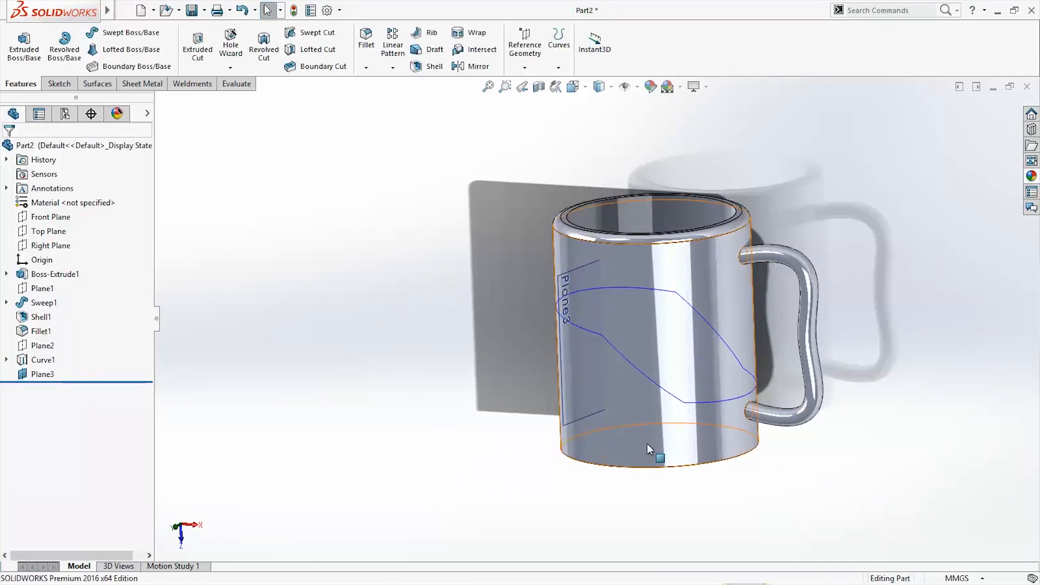
{"action": "scroll", "coordinate": [688, 396], "scroll_direction": "down", "scroll_amount": 3}
{"action": "scroll", "coordinate": [688, 396], "scroll_direction": "up", "scroll_amount": 2}
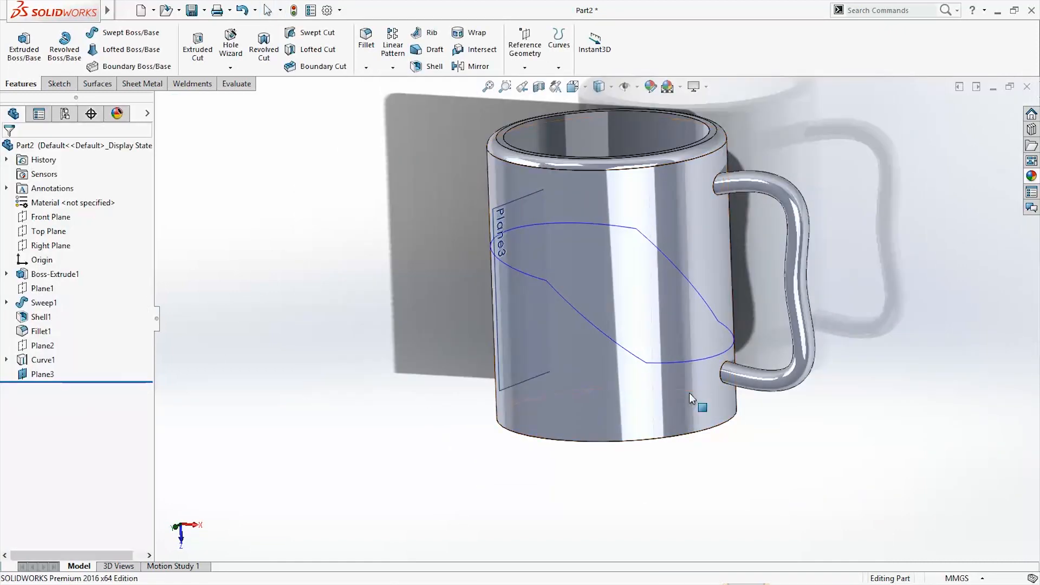
Step: Sketch a small ellipse with radii of about 1.3 mm and 0.8 mm on the new plane, beside the projected curve's corner point
{"action": "middle_click_drag", "start_coordinate": [690, 393], "coordinate": [606, 317]}
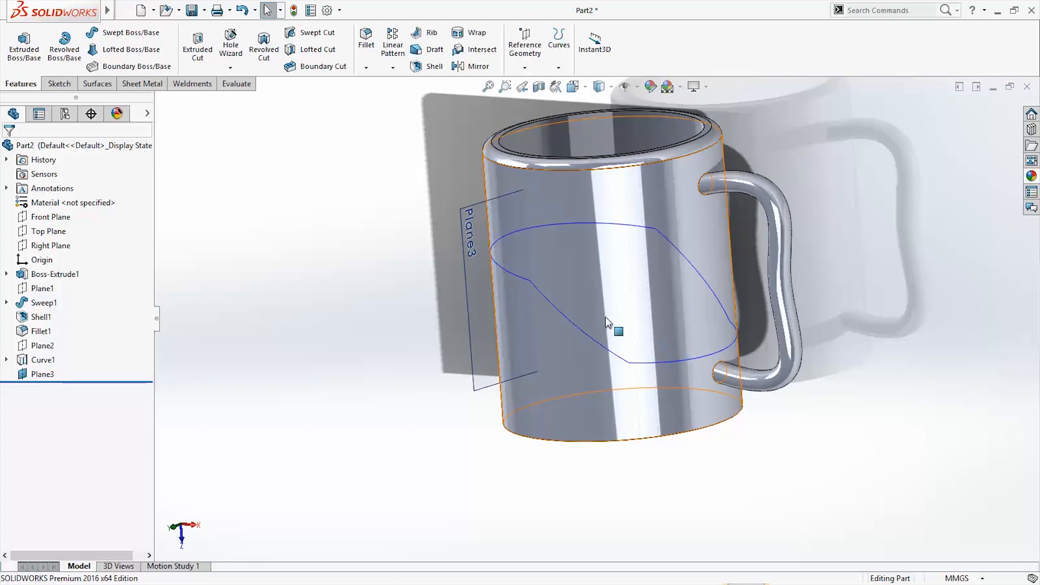
{"action": "right_click", "coordinate": [37, 375]}
{"action": "left_click", "coordinate": [45, 273]}
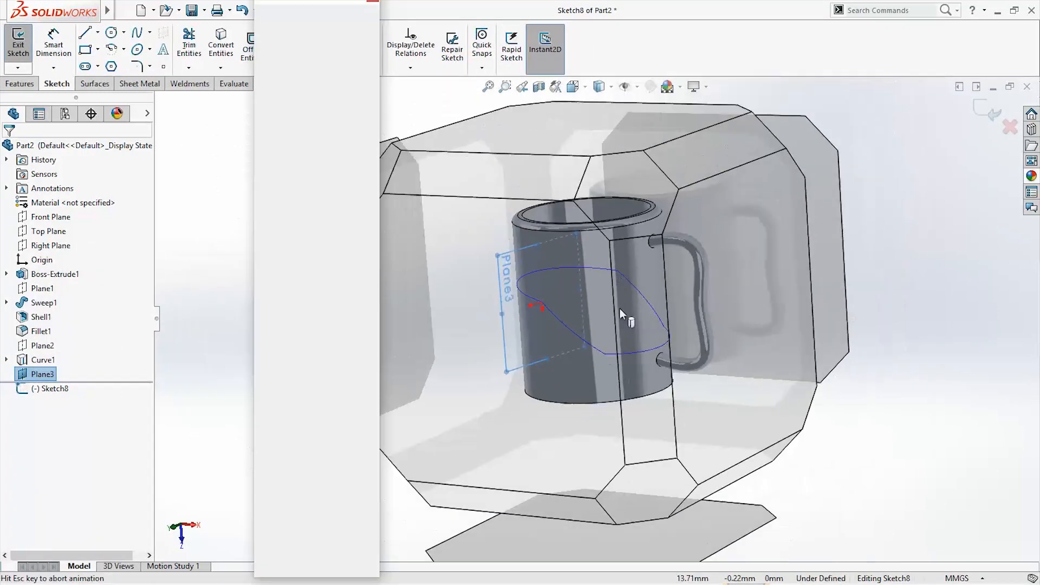
{"action": "scroll", "coordinate": [596, 295], "scroll_direction": "down", "scroll_amount": 3}
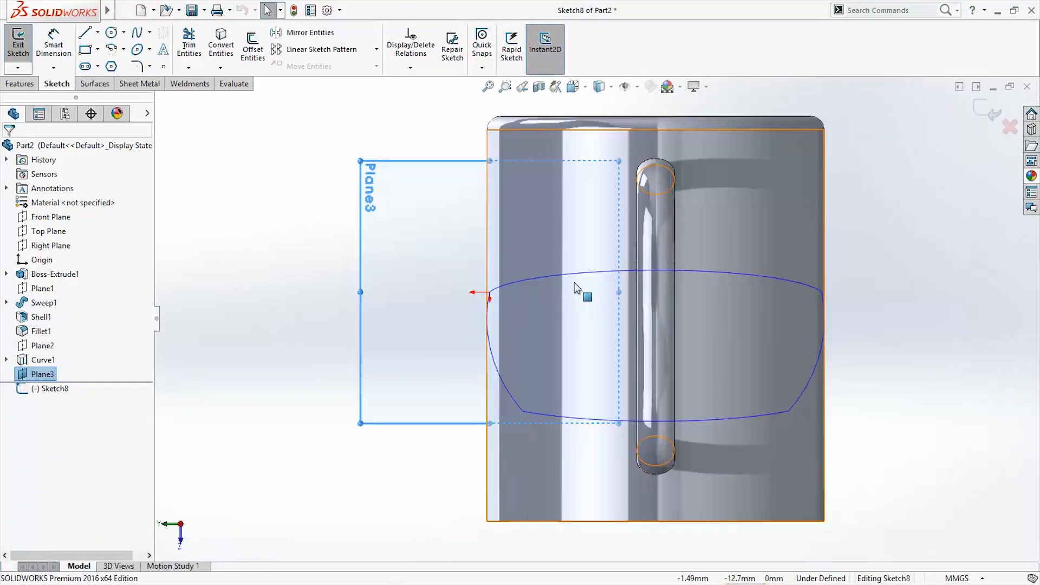
{"action": "scroll", "coordinate": [484, 274], "scroll_direction": "down", "scroll_amount": 3}
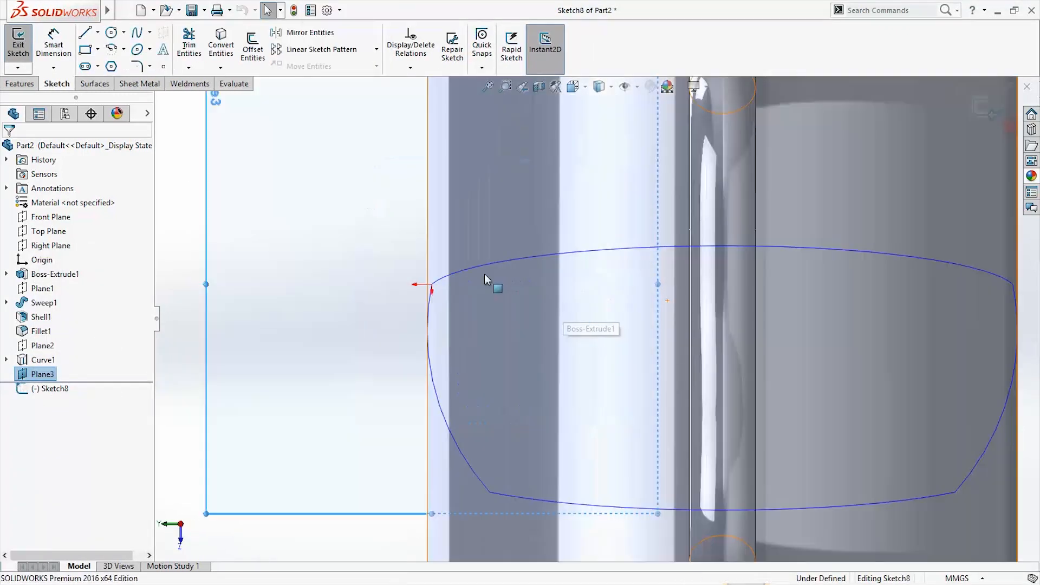
{"action": "left_click", "coordinate": [138, 49]}
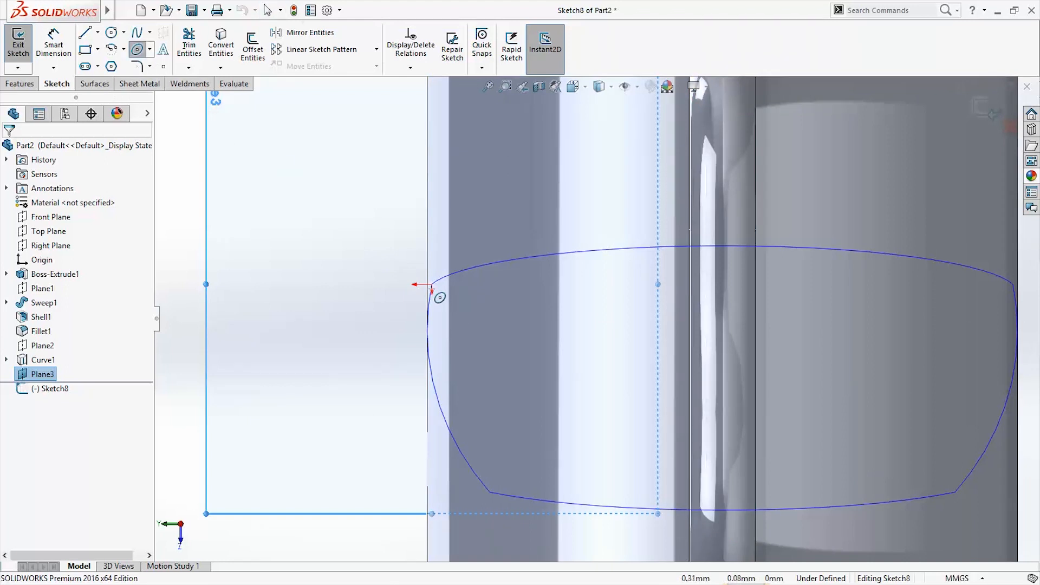
{"action": "left_click", "coordinate": [453, 294]}
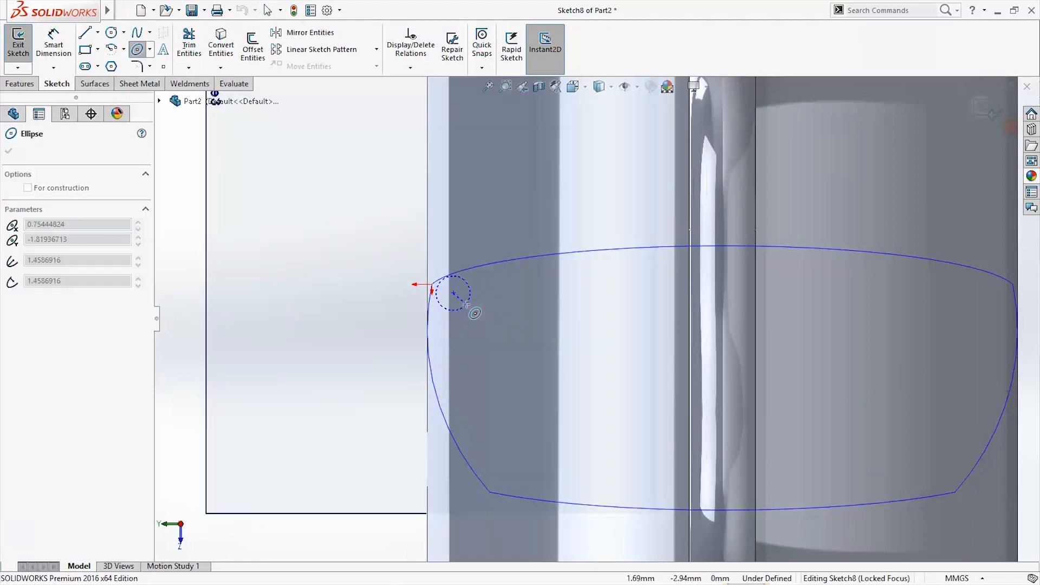
{"action": "left_click", "coordinate": [470, 291]}
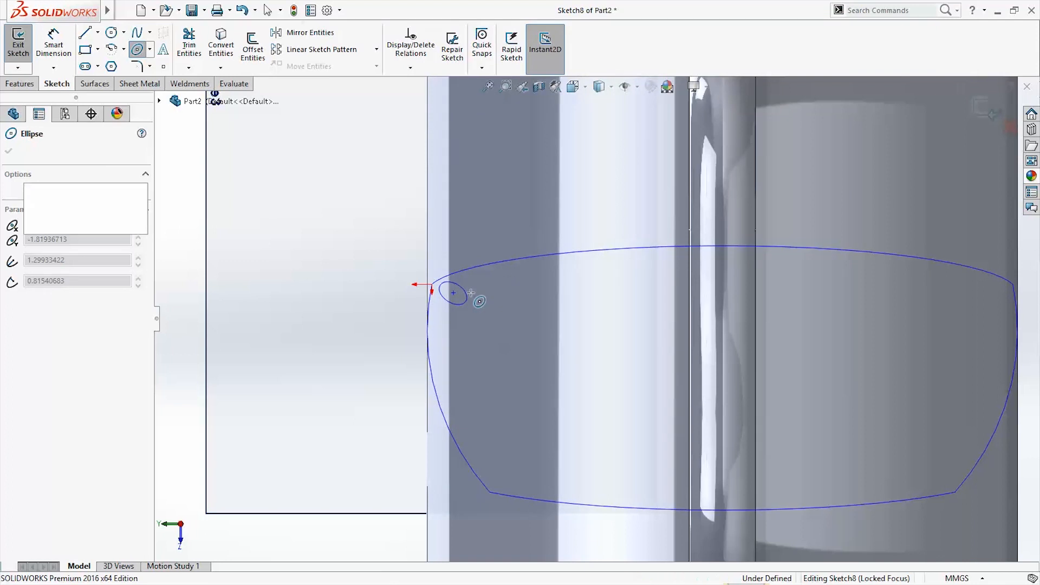
{"action": "key", "text": "Escape"}
Step: Constrain the ellipse's centre coincident with the projected curve at its corner on the sketch plane
{"action": "left_click", "coordinate": [453, 294]}
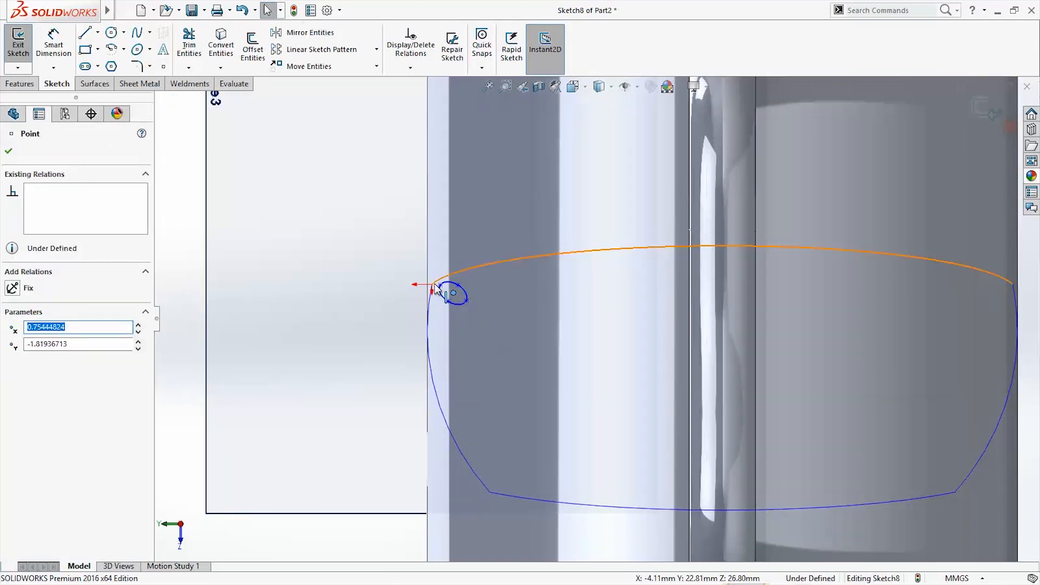
{"action": "left_click", "coordinate": [434, 286], "text": "ctrl"}
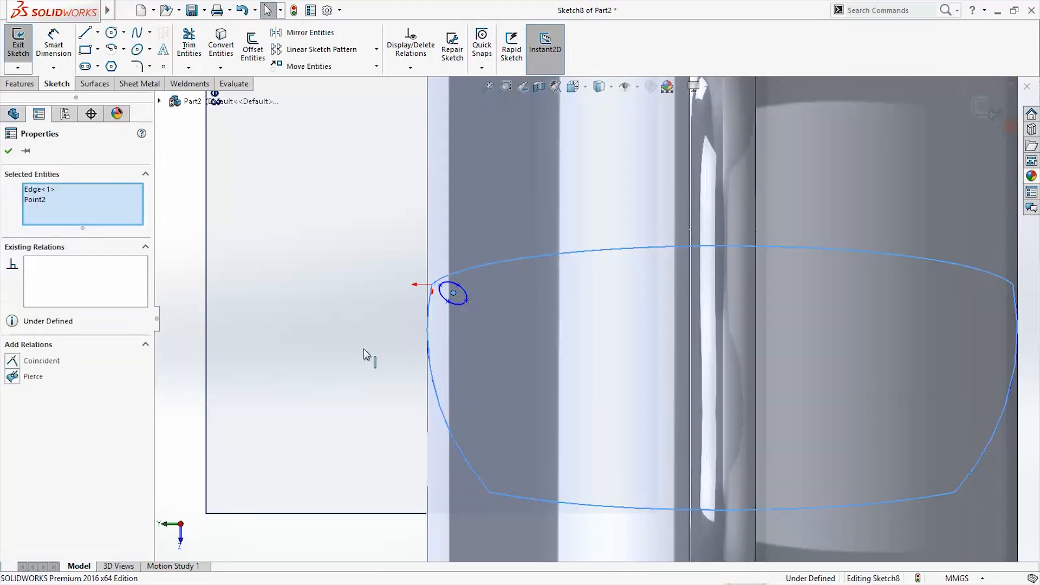
{"action": "left_click", "coordinate": [12, 361]}
{"action": "left_click", "coordinate": [396, 377]}
Step: Adjust the ellipse's tilt and widen it by moving its axis endpoints around the fixed centre, and finish the sketch
{"action": "left_click_drag", "start_coordinate": [432, 282], "coordinate": [436, 311]}
{"action": "left_click", "coordinate": [445, 297]}
{"action": "scroll", "coordinate": [445, 297], "scroll_direction": "down", "scroll_amount": 5}
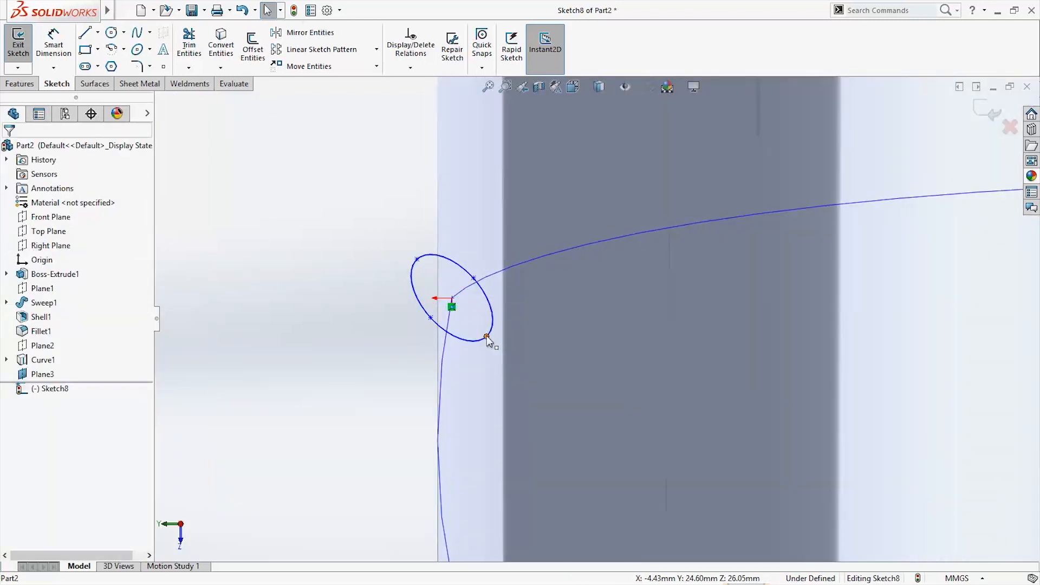
{"action": "mouse_move", "coordinate": [487, 338]}
{"action": "left_mouse_down"}
{"action": "mouse_move", "coordinate": [524, 323]}
{"action": "mouse_move", "coordinate": [529, 342]}
{"action": "mouse_move", "coordinate": [485, 325]}
{"action": "left_mouse_up"}
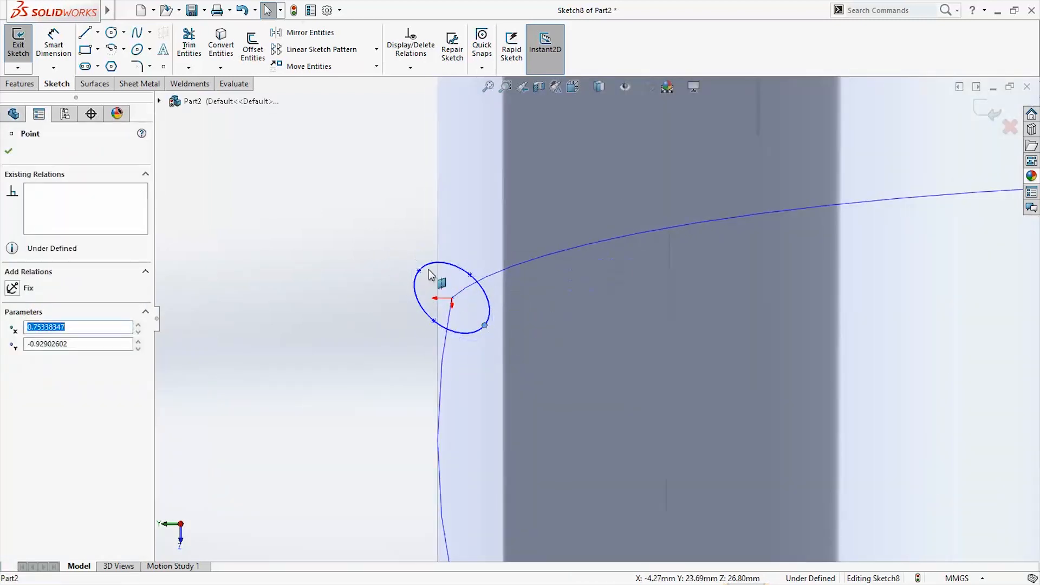
{"action": "left_click_drag", "start_coordinate": [470, 275], "coordinate": [406, 266]}
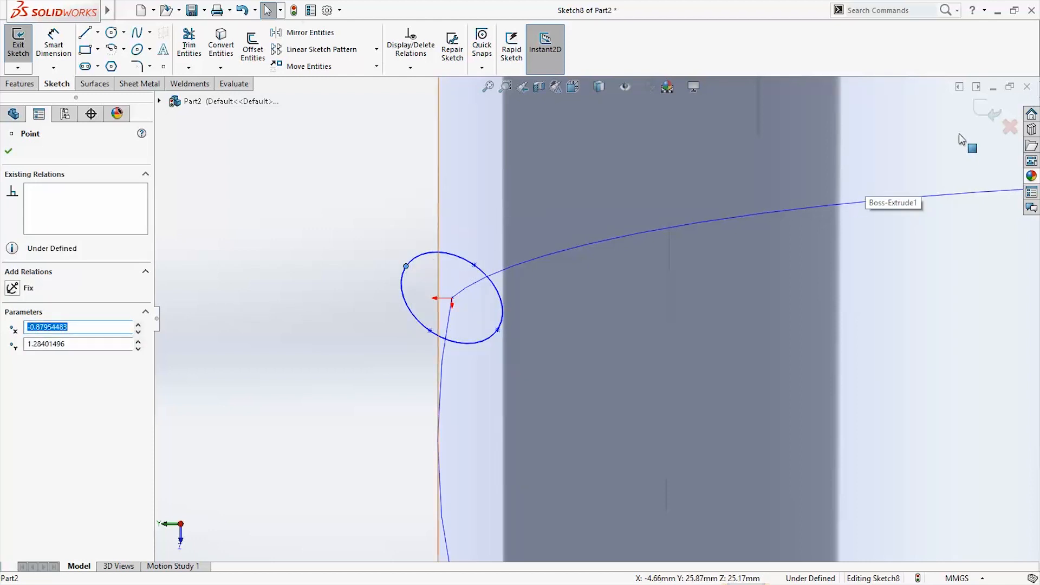
{"action": "left_click", "coordinate": [982, 117]}
Step: Create a swept cut using the ellipse sketch as profile and the projected zigzag curve as path
{"action": "mouse_move", "coordinate": [810, 290]}
{"action": "middle_mouse_down"}
{"action": "mouse_move", "coordinate": [766, 353]}
{"action": "mouse_move", "coordinate": [721, 358]}
{"action": "middle_mouse_up"}
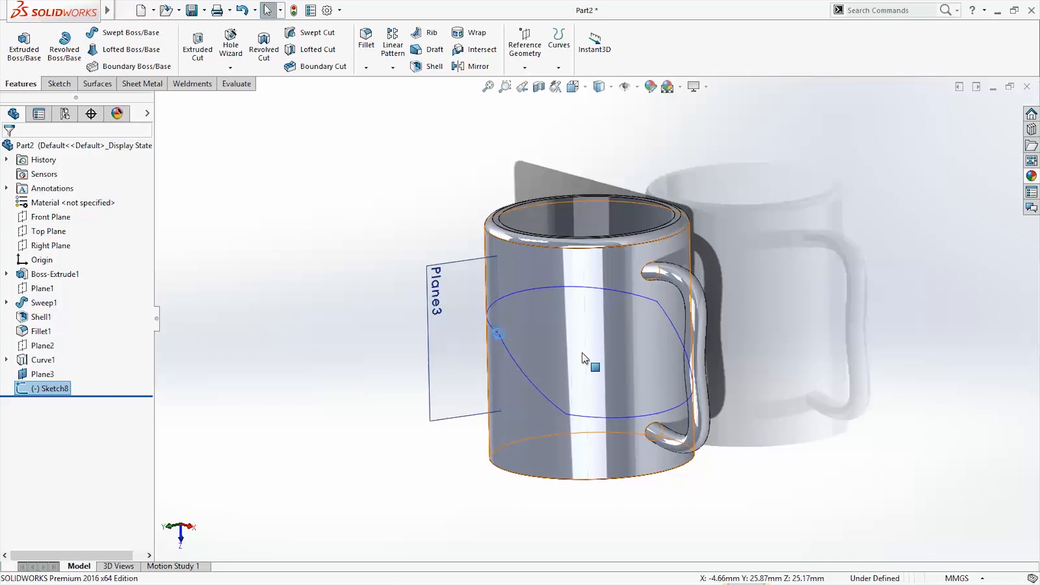
{"action": "scroll", "coordinate": [583, 355], "scroll_direction": "down", "scroll_amount": 1}
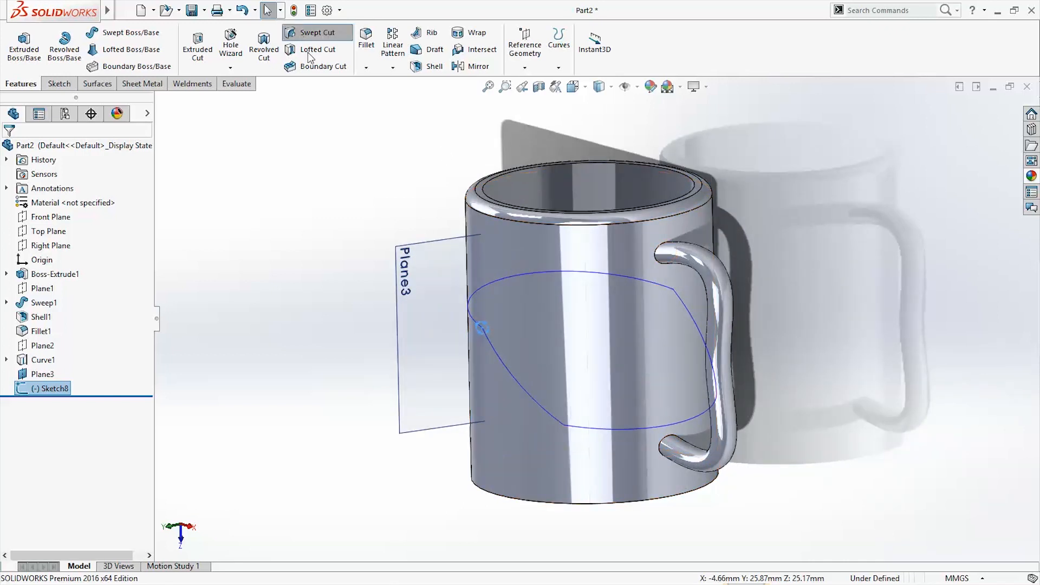
{"action": "left_click", "coordinate": [64, 228]}
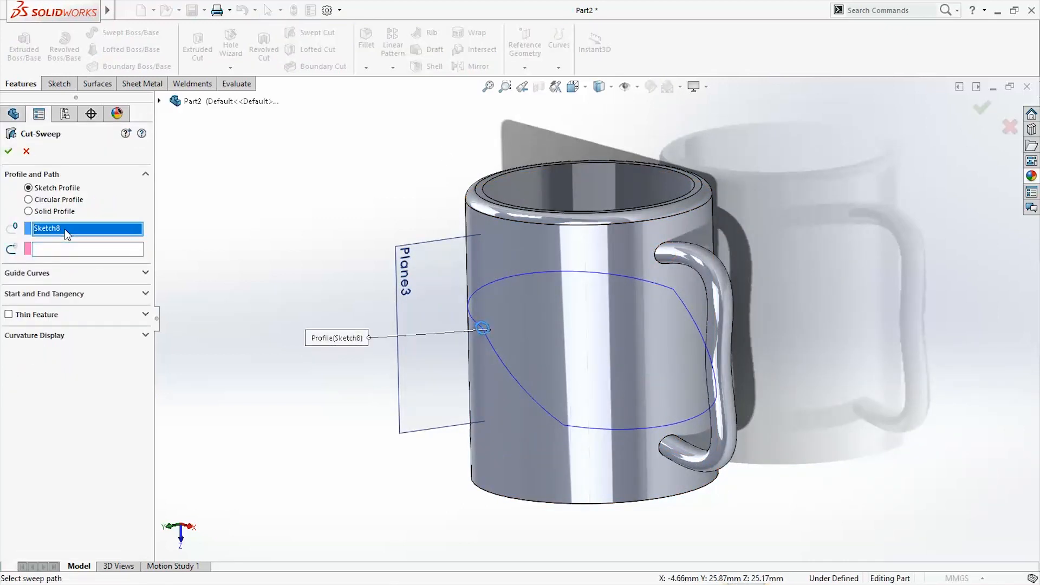
{"action": "left_click", "coordinate": [83, 250]}
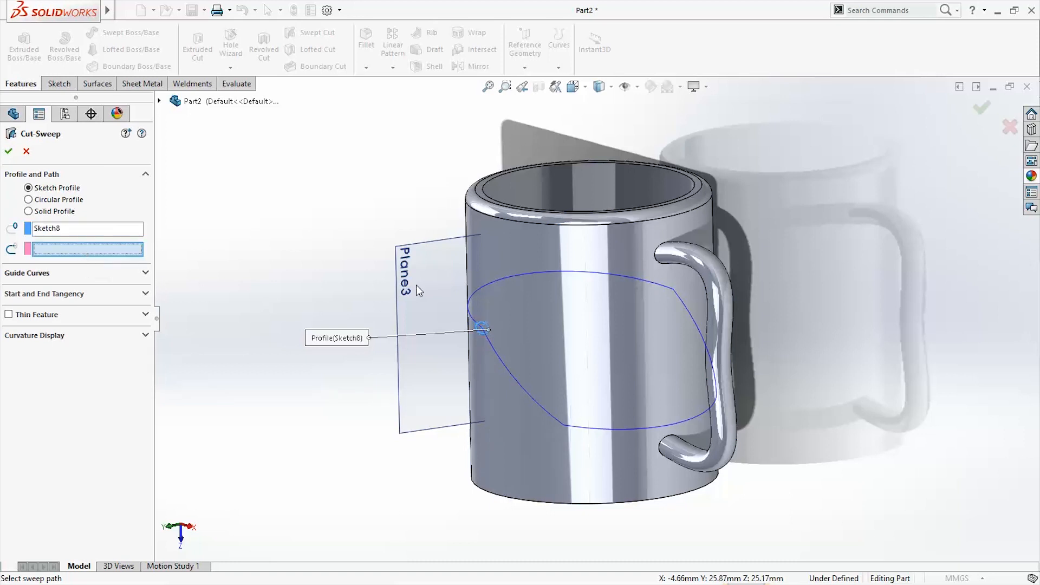
{"action": "left_click", "coordinate": [472, 321]}
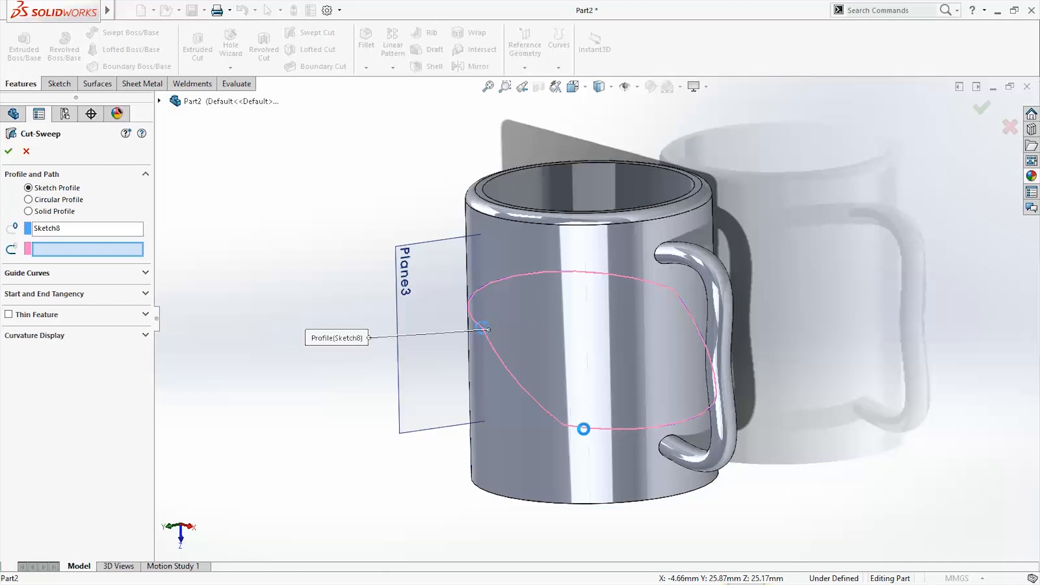
{"action": "middle_click_drag", "start_coordinate": [584, 429], "coordinate": [672, 480]}
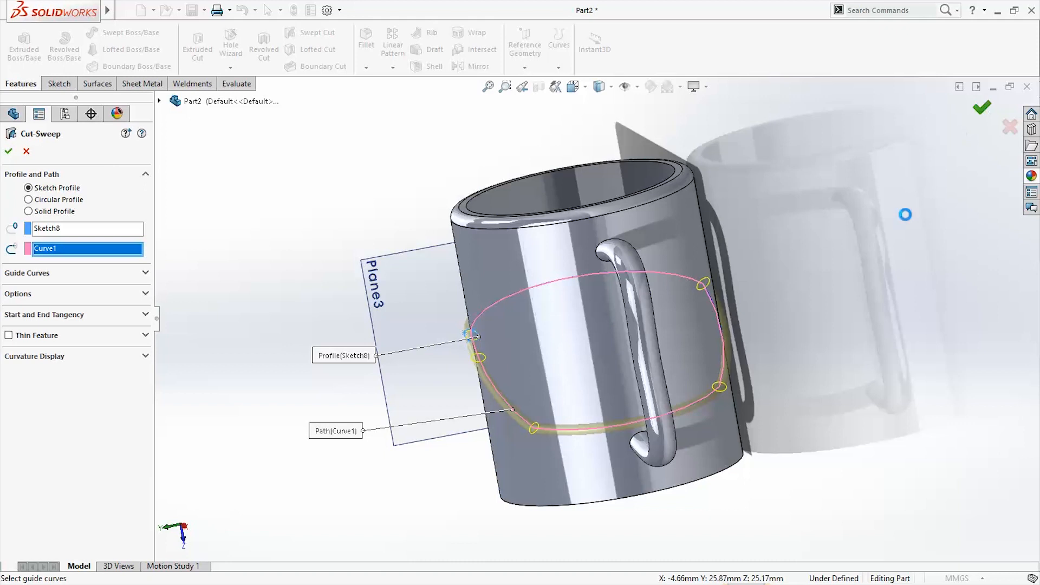
{"action": "left_click", "coordinate": [822, 367]}
Step: Hide the ellipse's reference plane and the projected curve so only the mug body shows
{"action": "middle_click_drag", "start_coordinate": [822, 374], "coordinate": [829, 408]}
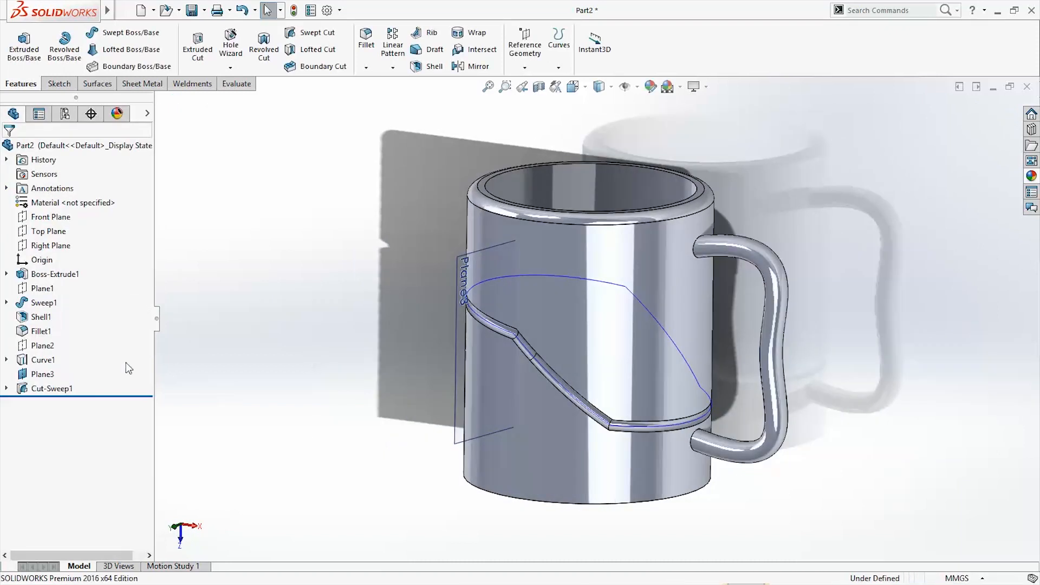
{"action": "right_click", "coordinate": [52, 381]}
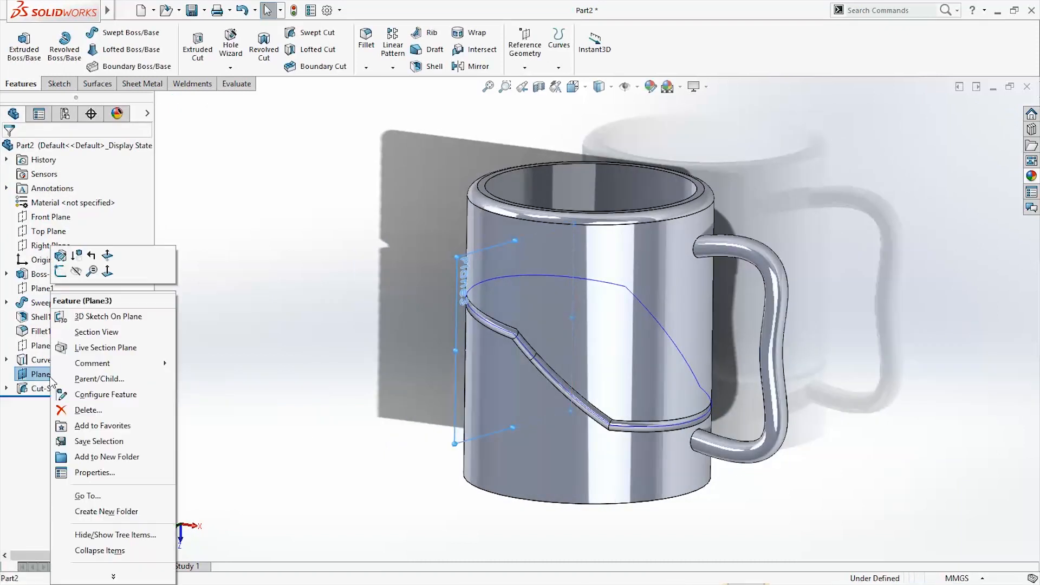
{"action": "left_click", "coordinate": [76, 273]}
{"action": "middle_click_drag", "start_coordinate": [232, 424], "coordinate": [252, 459]}
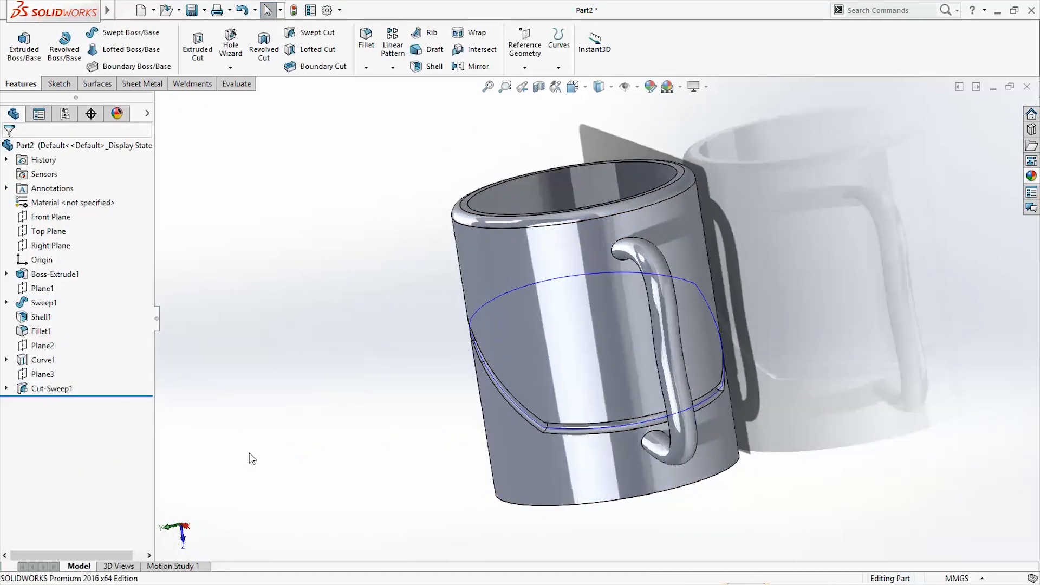
{"action": "right_click", "coordinate": [39, 361]}
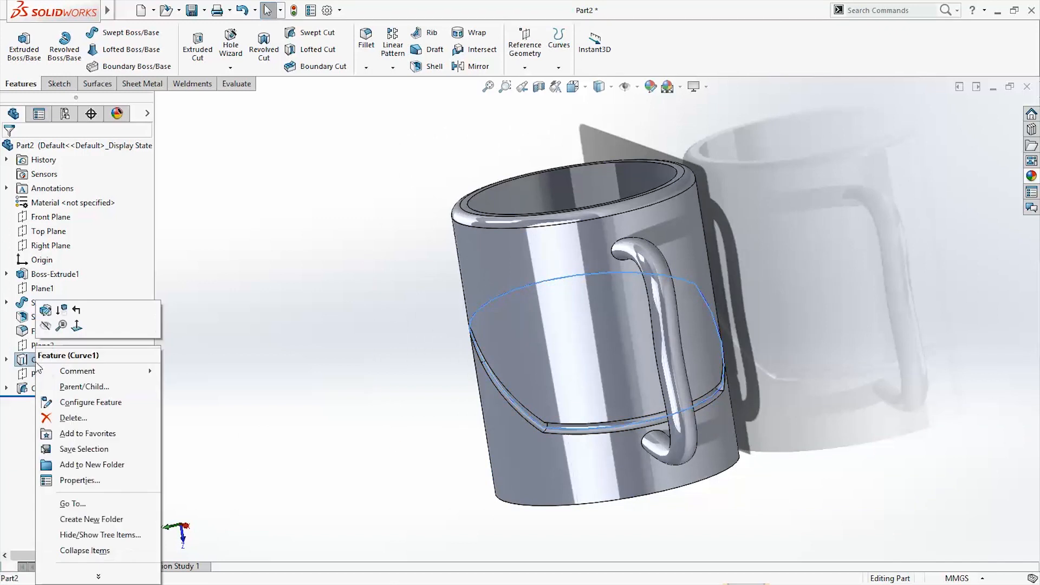
{"action": "left_click", "coordinate": [46, 326]}
Step: Set up a 0.5 mm symmetric fillet on the mug's outer face above the groove and the groove's lower edges beside that face
{"action": "middle_click_drag", "start_coordinate": [488, 461], "coordinate": [732, 385]}
{"action": "middle_click_drag", "start_coordinate": [654, 301], "coordinate": [417, 264]}
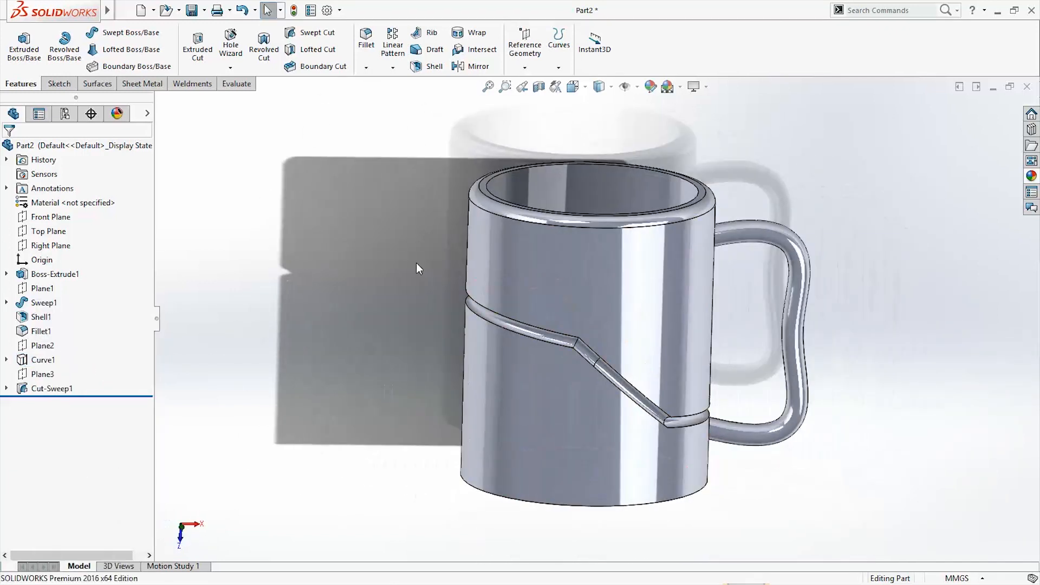
{"action": "left_click", "coordinate": [367, 43]}
{"action": "middle_click_drag", "start_coordinate": [166, 271], "coordinate": [163, 295]}
{"action": "type", "text": "0."}
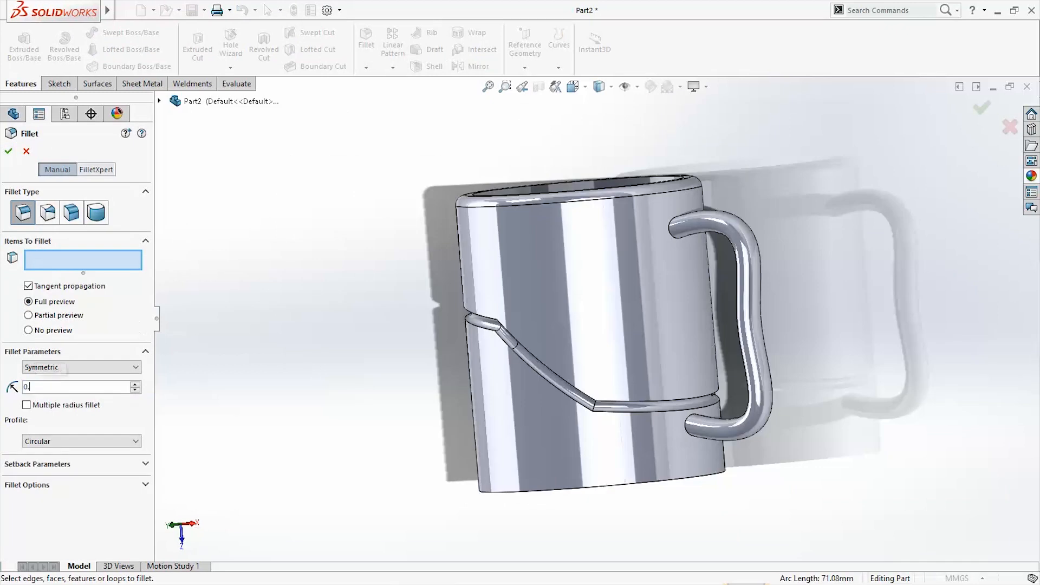
{"action": "type", "text": "5"}
{"action": "key", "text": "Return"}
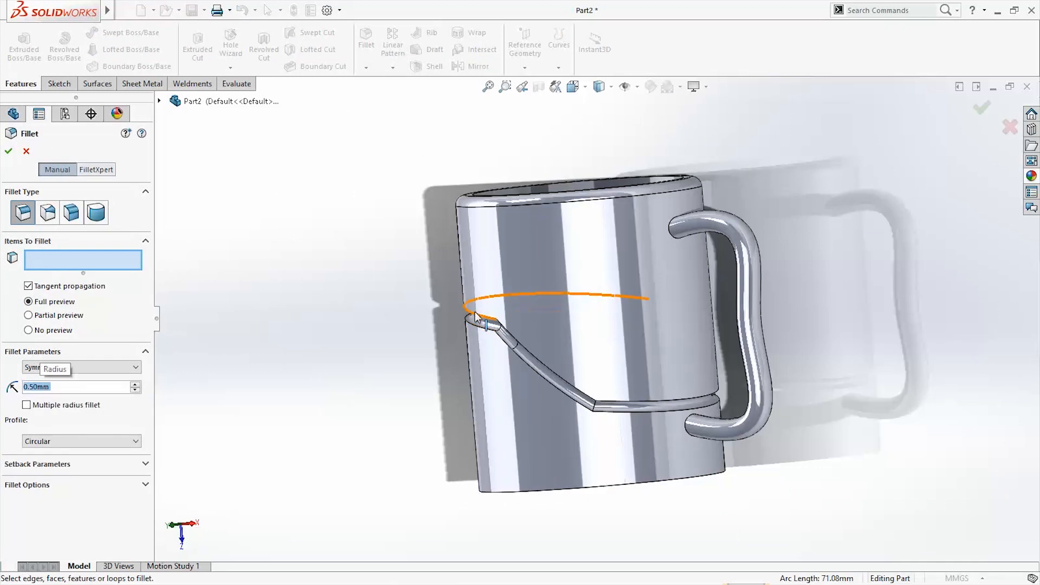
{"action": "left_click", "coordinate": [467, 339]}
{"action": "middle_click_drag", "start_coordinate": [471, 350], "coordinate": [517, 357]}
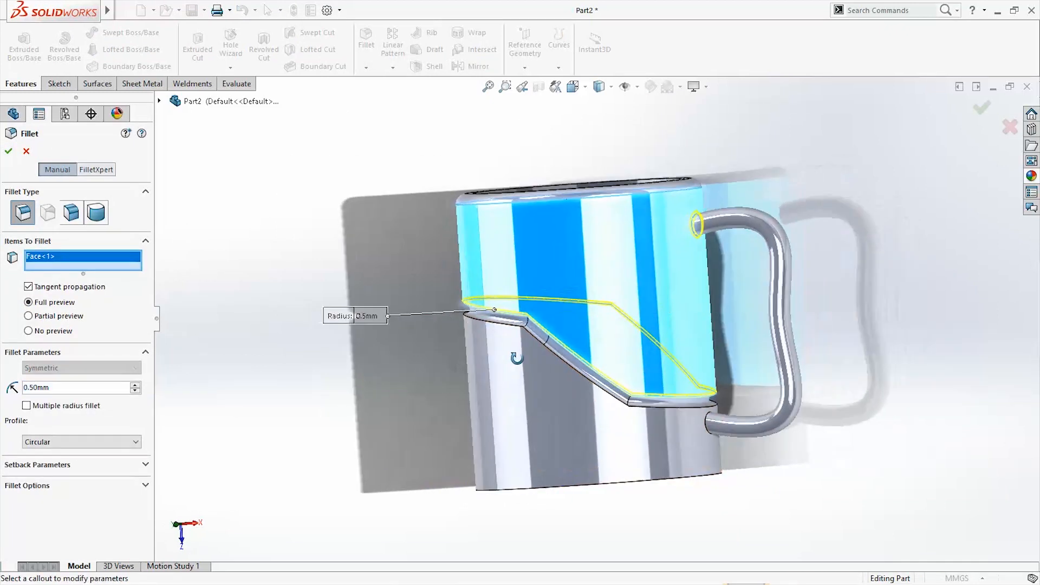
{"action": "left_click", "coordinate": [541, 345]}
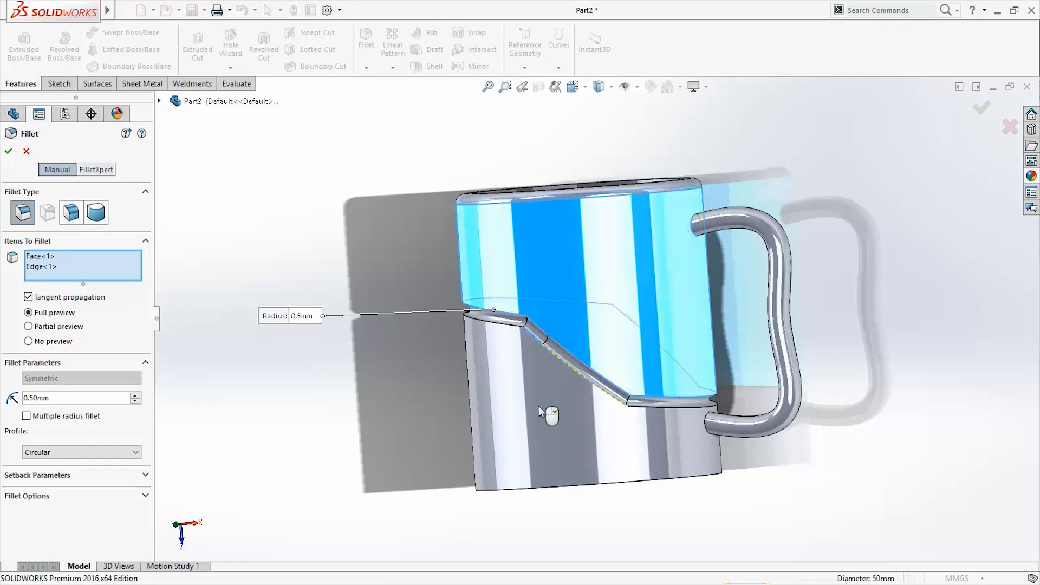
{"action": "left_click", "coordinate": [505, 325]}
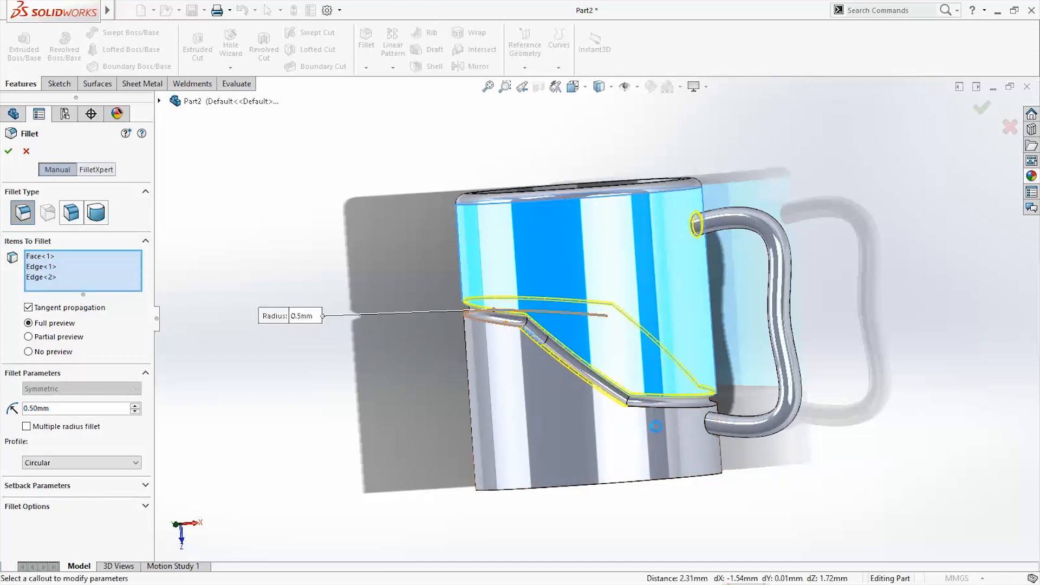
{"action": "left_click", "coordinate": [650, 408]}
Step: Add the groove's remaining lower edges and the inner circular rim edge to the 0.5 mm fillet and complete it
{"action": "middle_click_drag", "start_coordinate": [885, 473], "coordinate": [737, 461]}
{"action": "left_click", "coordinate": [653, 372]}
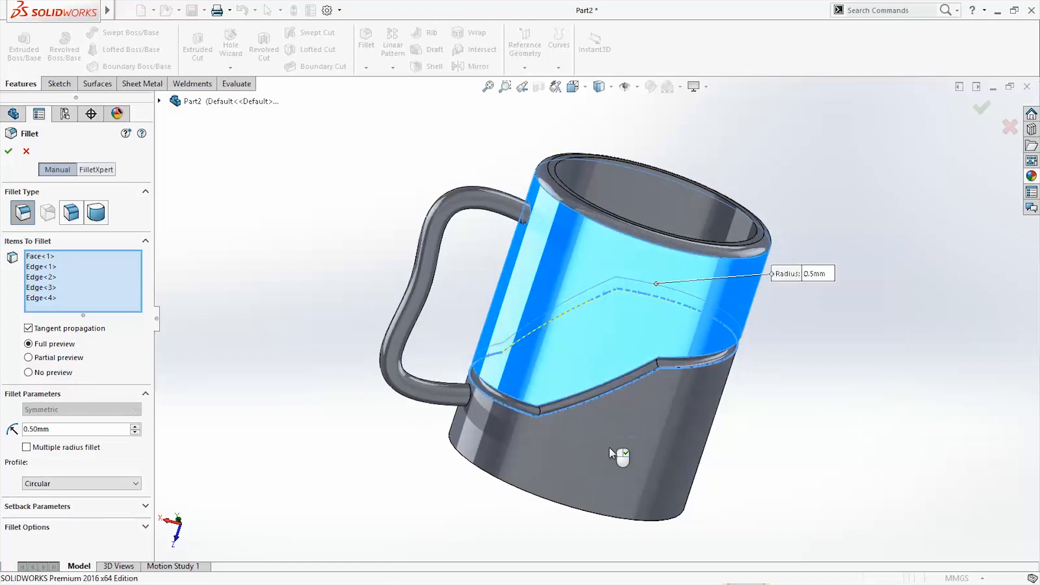
{"action": "middle_click_drag", "start_coordinate": [641, 439], "coordinate": [716, 308]}
{"action": "left_click", "coordinate": [650, 405]}
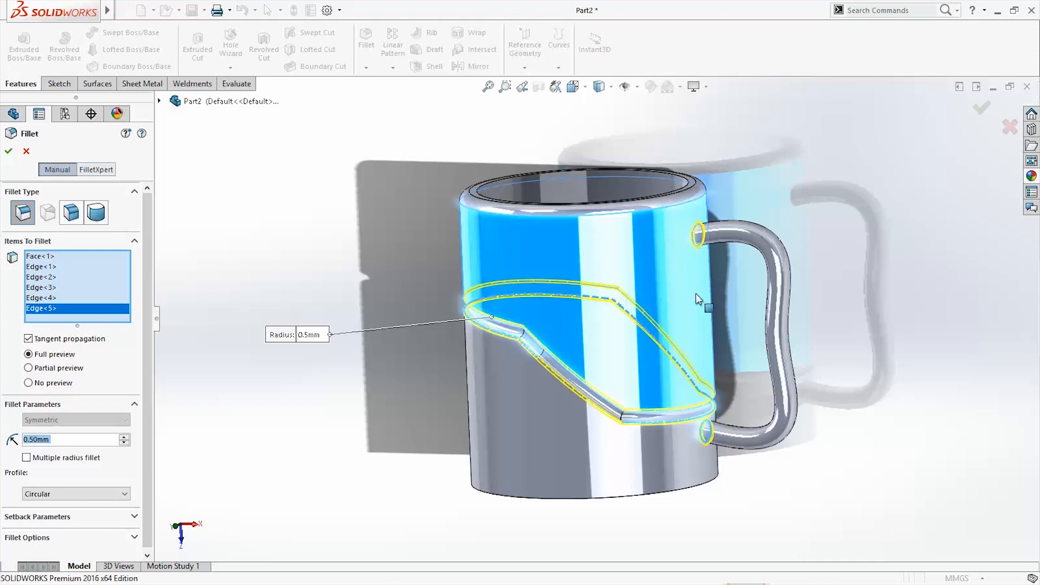
{"action": "middle_click_drag", "start_coordinate": [694, 476], "coordinate": [697, 190]}
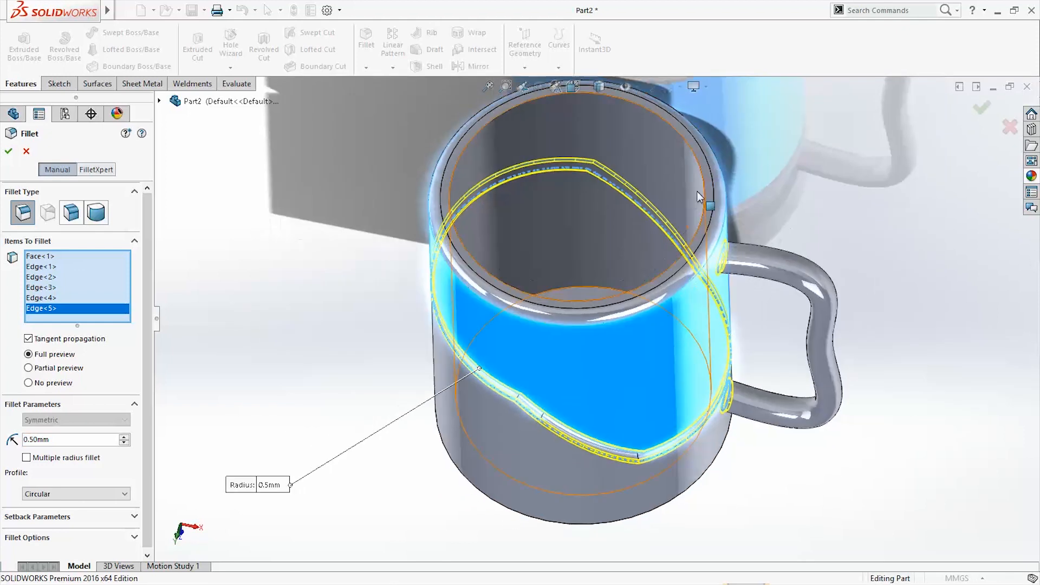
{"action": "left_click", "coordinate": [702, 193]}
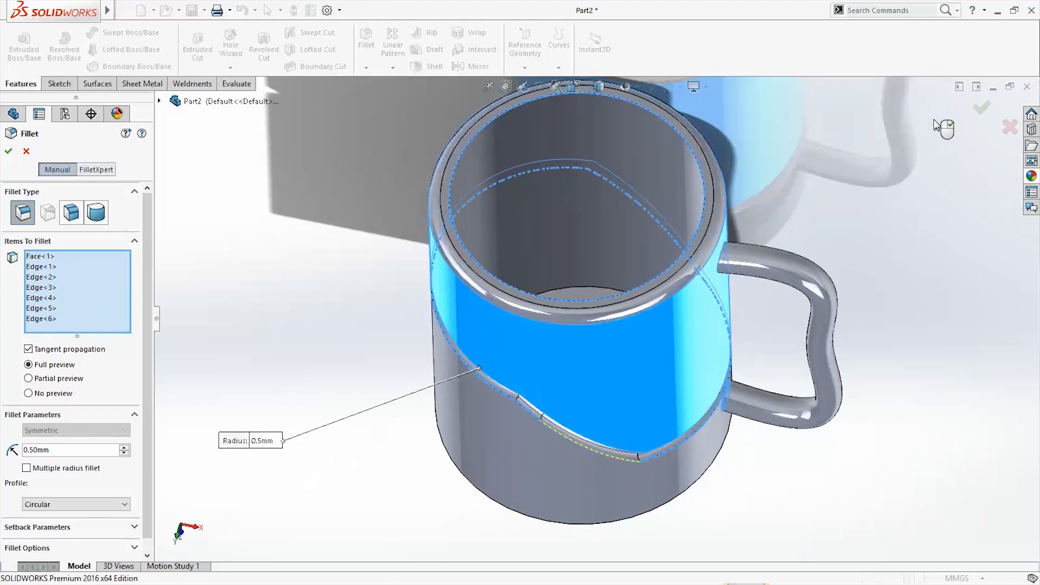
{"action": "left_click", "coordinate": [983, 108]}
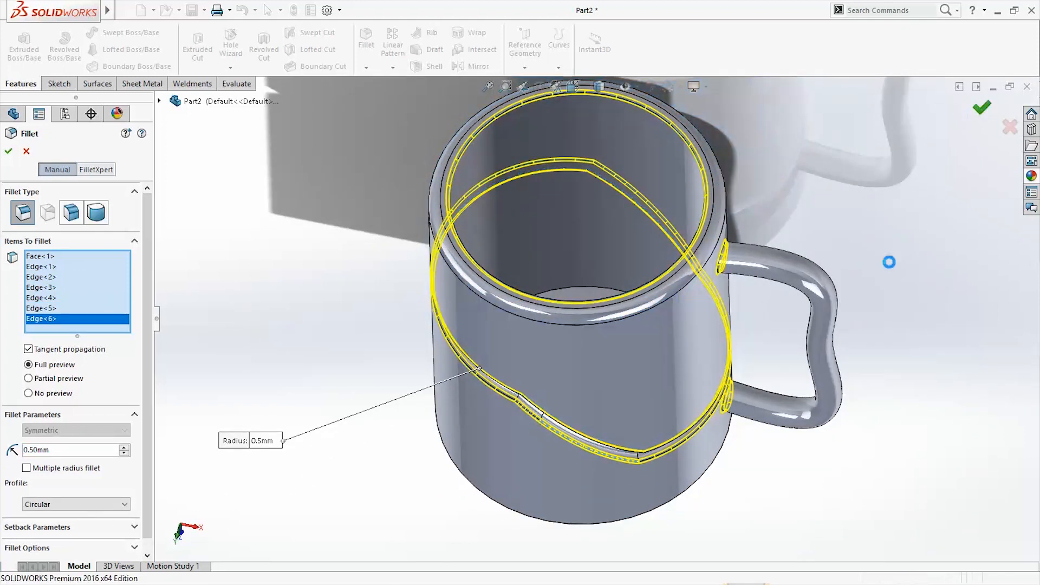
Step: Open the appearance library and show the glossy glass appearances
{"action": "middle_click_drag", "start_coordinate": [929, 315], "coordinate": [949, 383]}
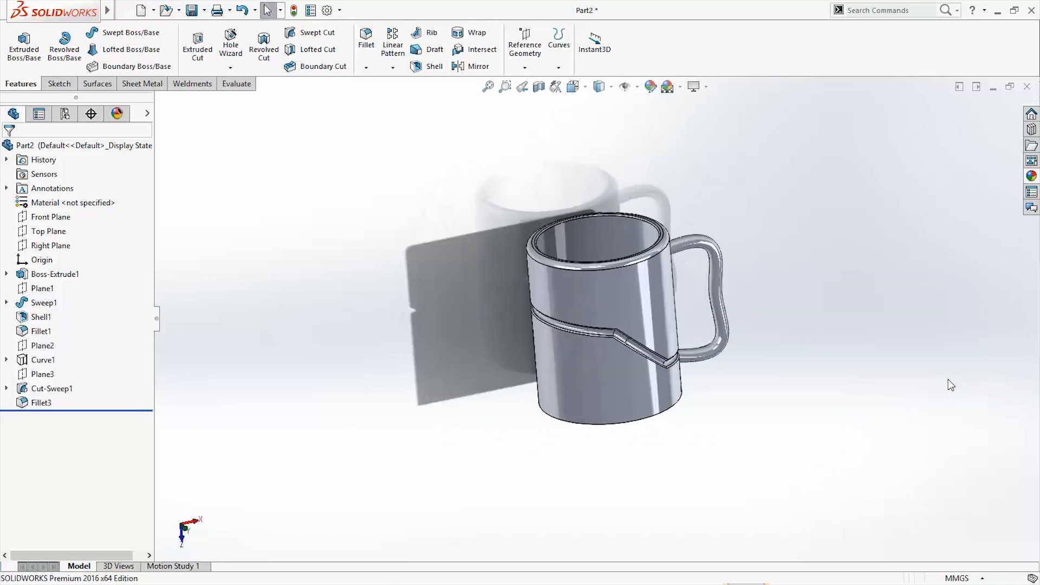
{"action": "left_click", "coordinate": [1032, 178]}
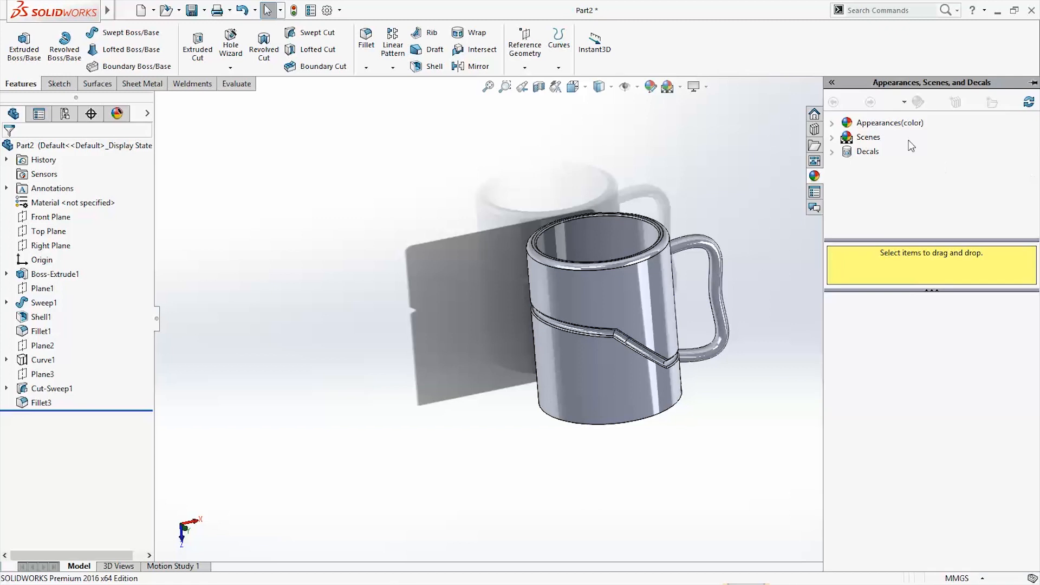
{"action": "left_click", "coordinate": [830, 128]}
{"action": "left_click", "coordinate": [835, 122]}
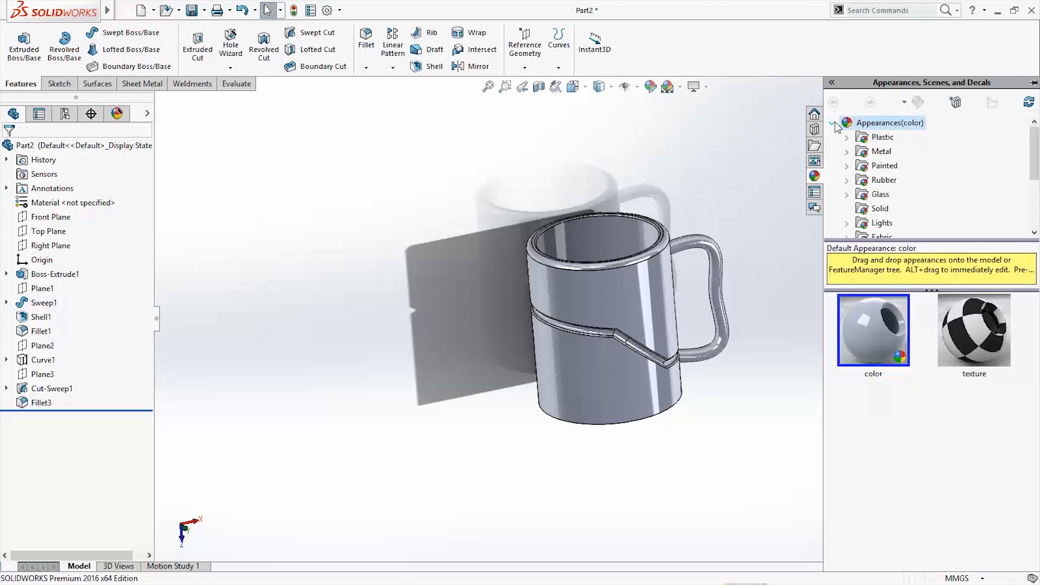
{"action": "left_click", "coordinate": [847, 195]}
{"action": "left_click", "coordinate": [884, 200]}
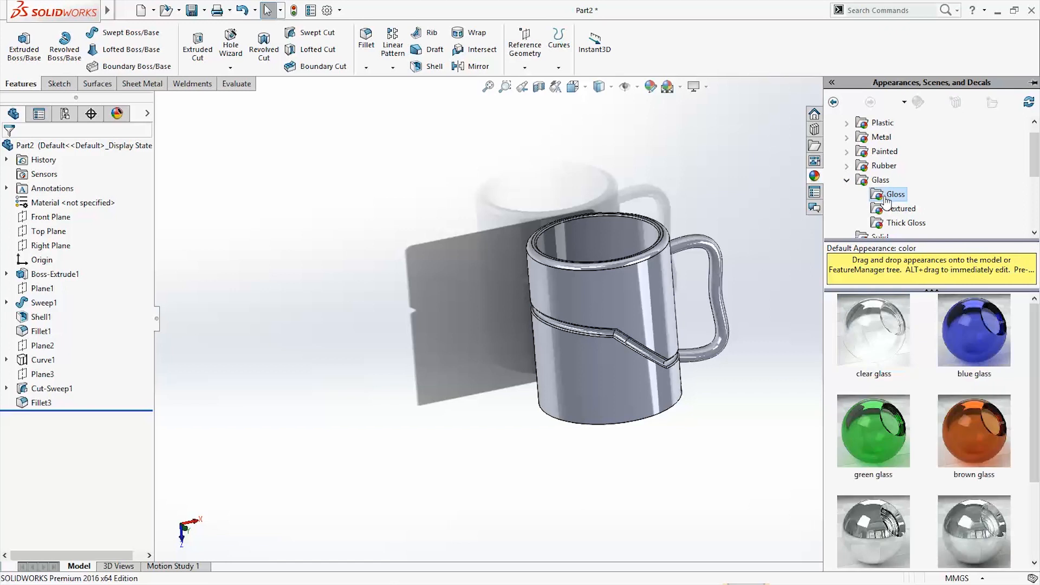
Step: Try the mirror, reflective clear glass and green glass appearances on the whole mug
{"action": "scroll", "coordinate": [911, 394], "scroll_direction": "down", "scroll_amount": 2}
{"action": "double_click", "coordinate": [893, 423]}
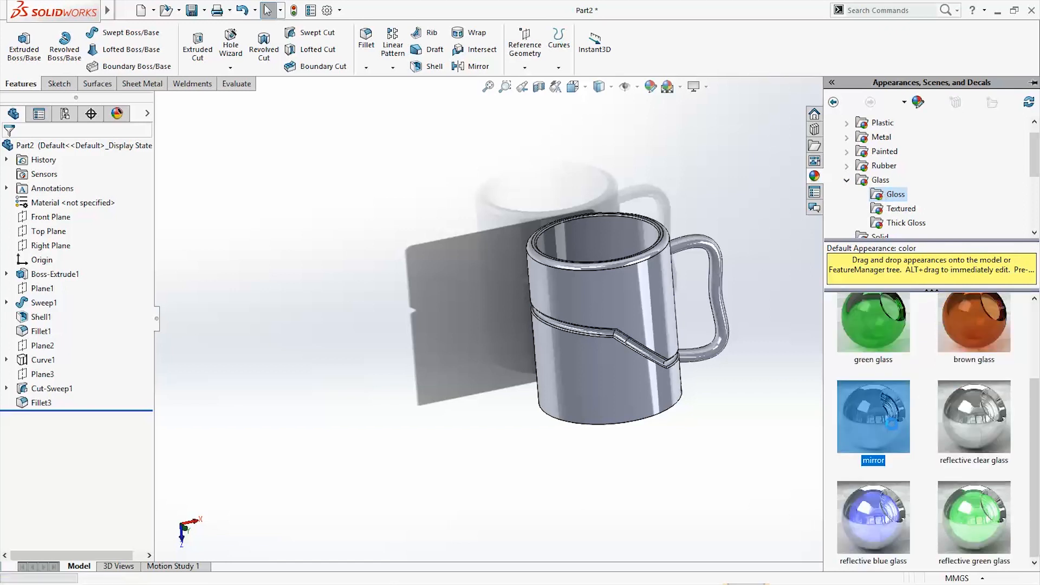
{"action": "mouse_move", "coordinate": [721, 466]}
{"action": "middle_mouse_down"}
{"action": "mouse_move", "coordinate": [684, 486]}
{"action": "mouse_move", "coordinate": [729, 467]}
{"action": "middle_mouse_up"}
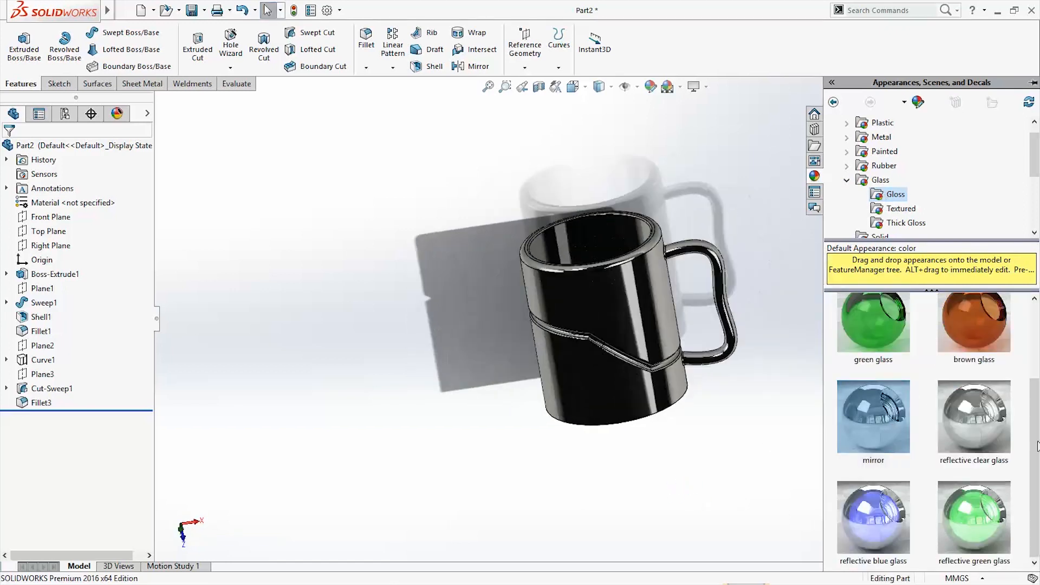
{"action": "double_click", "coordinate": [996, 406]}
{"action": "middle_click_drag", "start_coordinate": [802, 434], "coordinate": [791, 415]}
{"action": "double_click", "coordinate": [887, 329]}
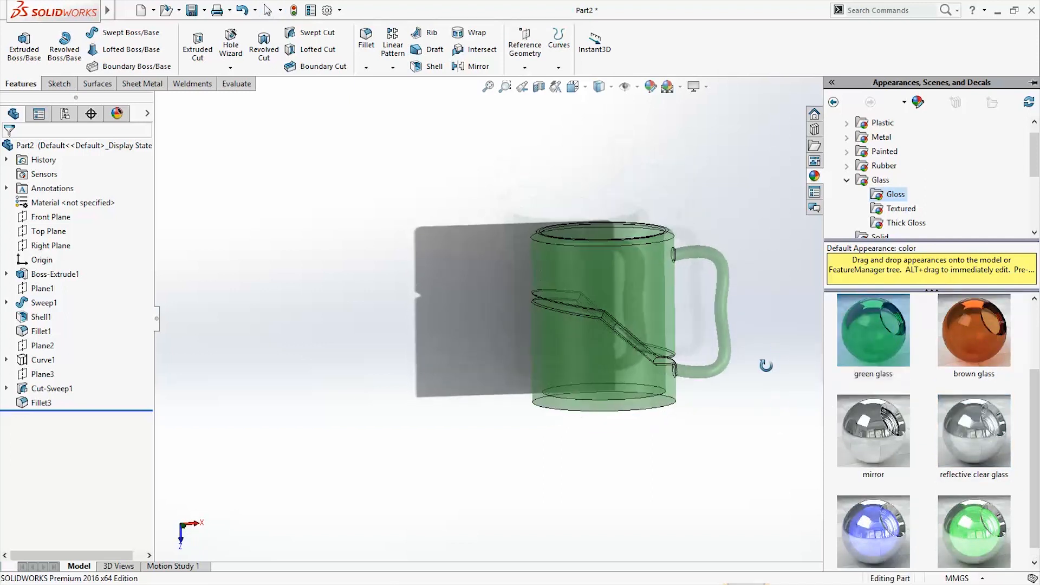
Step: Try clear glass on the whole mug, but settle on blue glass as the part's appearance
{"action": "scroll", "coordinate": [921, 374], "scroll_direction": "up", "scroll_amount": 2}
{"action": "double_click", "coordinate": [898, 310]}
{"action": "left_click", "coordinate": [967, 322]}
{"action": "left_click", "coordinate": [966, 321]}
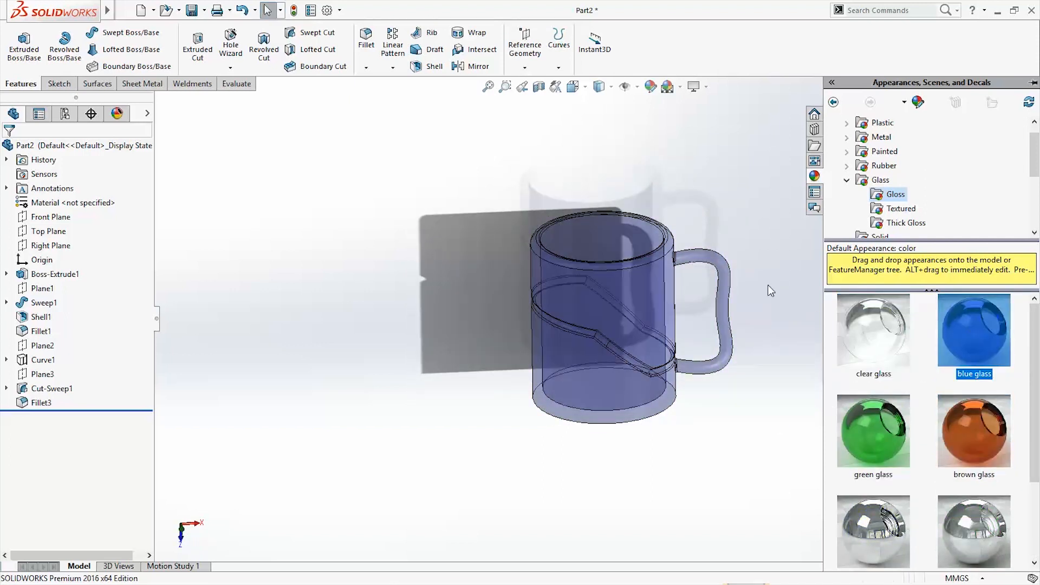
Step: Edit the appearance of the handle's Sweep1 feature and show the glossy glass appearances for it
{"action": "left_click_drag", "start_coordinate": [728, 298], "coordinate": [727, 300]}
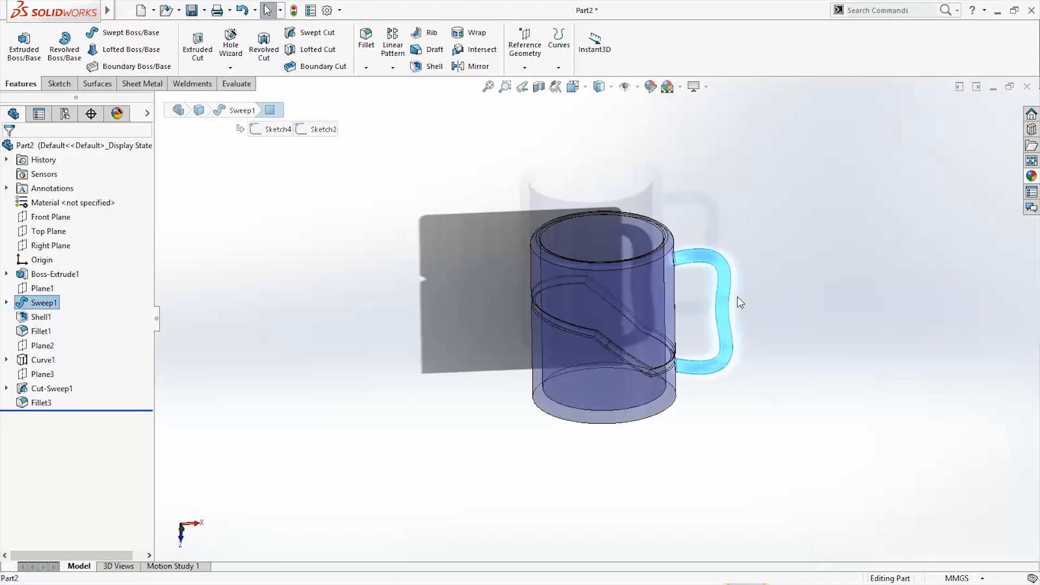
{"action": "right_click", "coordinate": [727, 293]}
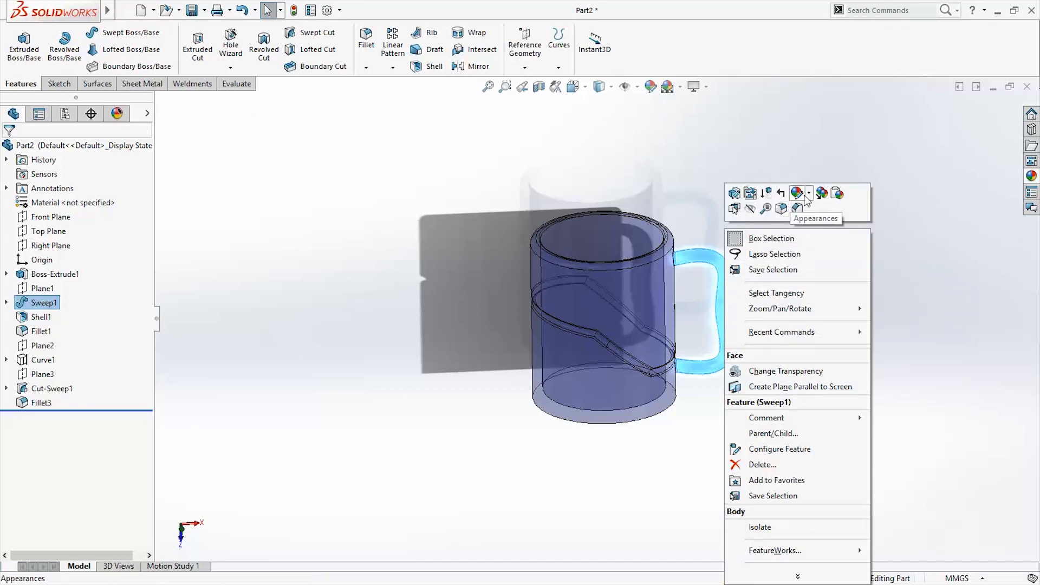
{"action": "left_click", "coordinate": [808, 195]}
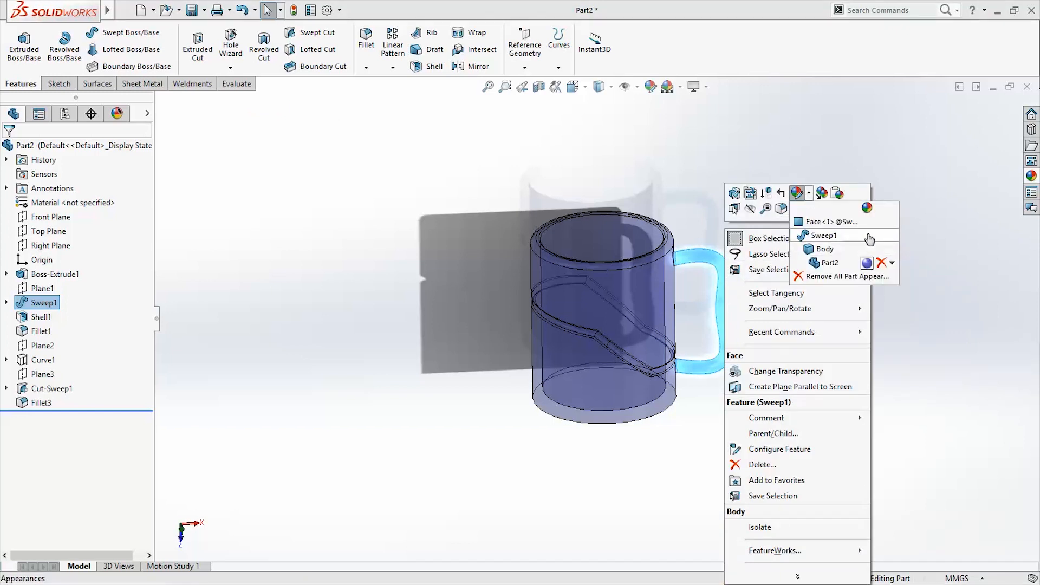
{"action": "left_click", "coordinate": [870, 239]}
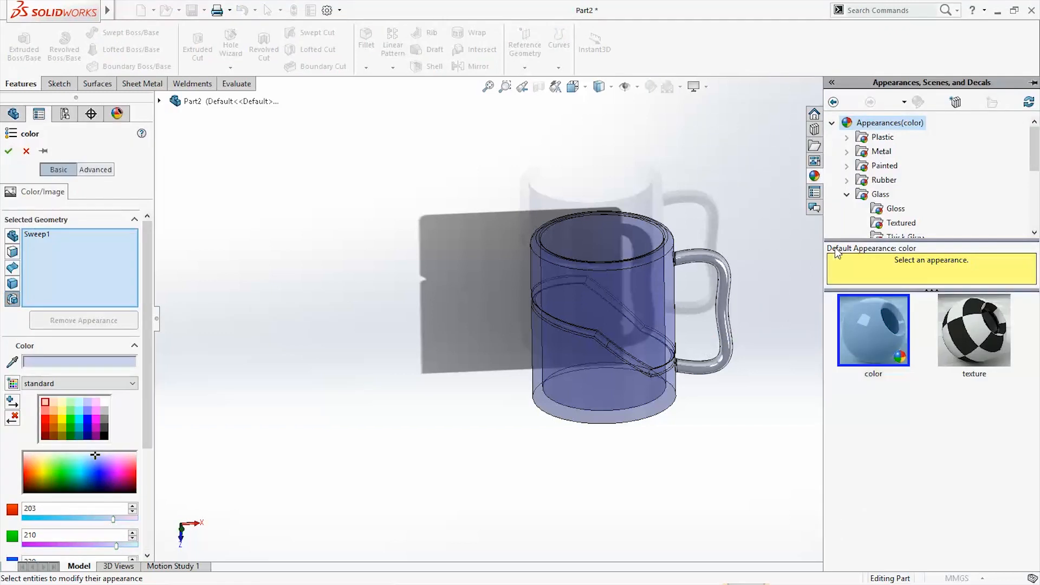
{"action": "left_click", "coordinate": [895, 209]}
{"action": "scroll", "coordinate": [952, 345], "scroll_direction": "down", "scroll_amount": 1}
{"action": "scroll", "coordinate": [952, 345], "scroll_direction": "up", "scroll_amount": 1}
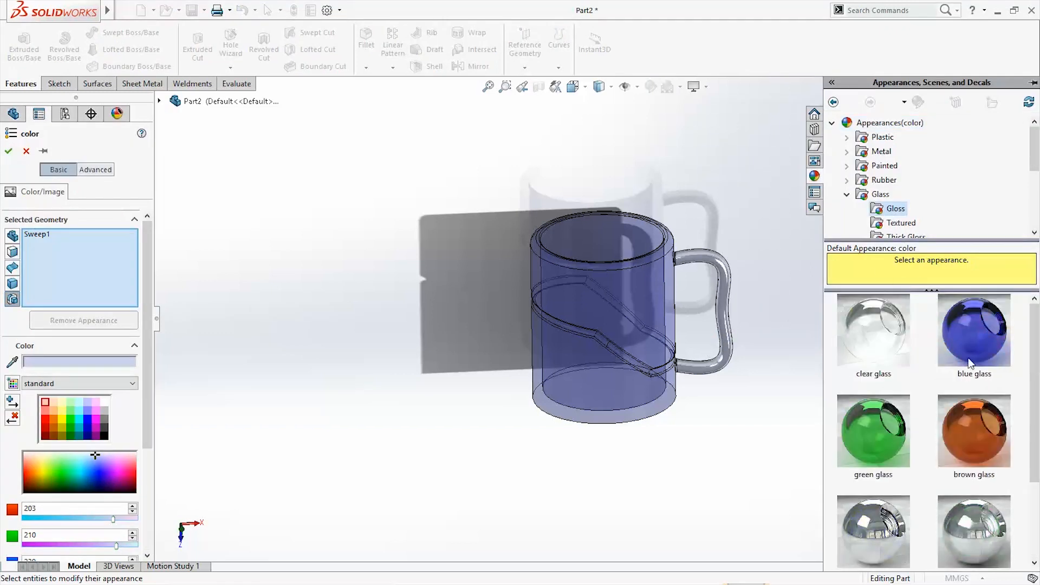
Step: Try blue and green glass on the handle, but settle on clear glass and accept it
{"action": "left_click", "coordinate": [969, 352]}
{"action": "left_click", "coordinate": [900, 442]}
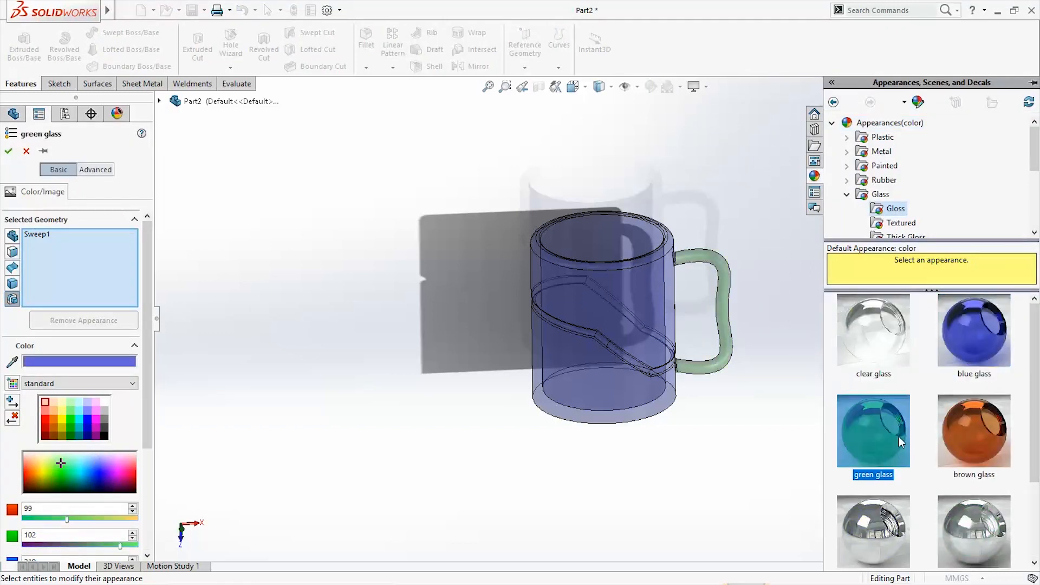
{"action": "left_click", "coordinate": [965, 335]}
{"action": "left_click", "coordinate": [878, 326]}
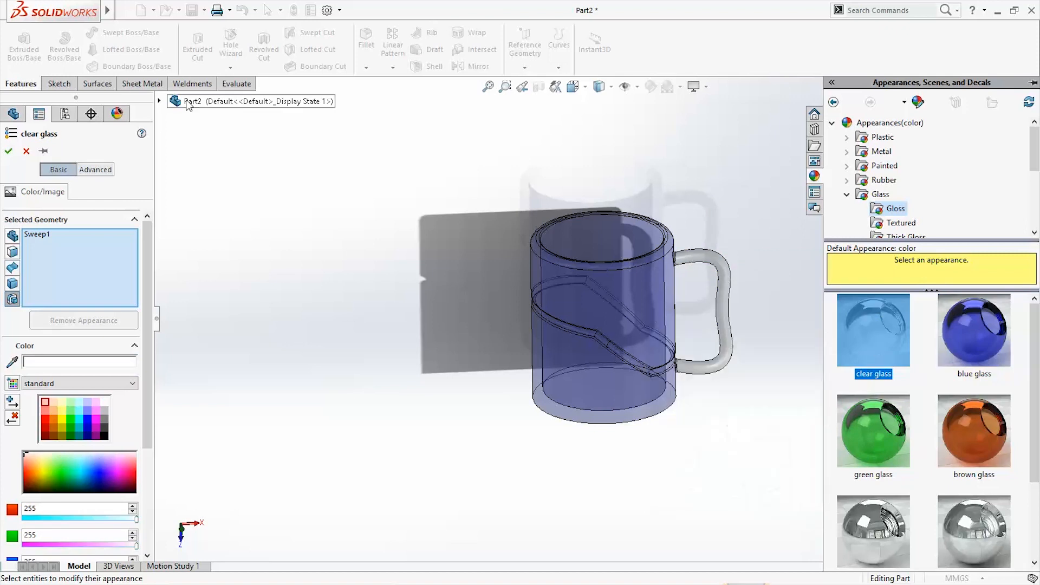
{"action": "left_click", "coordinate": [8, 151]}
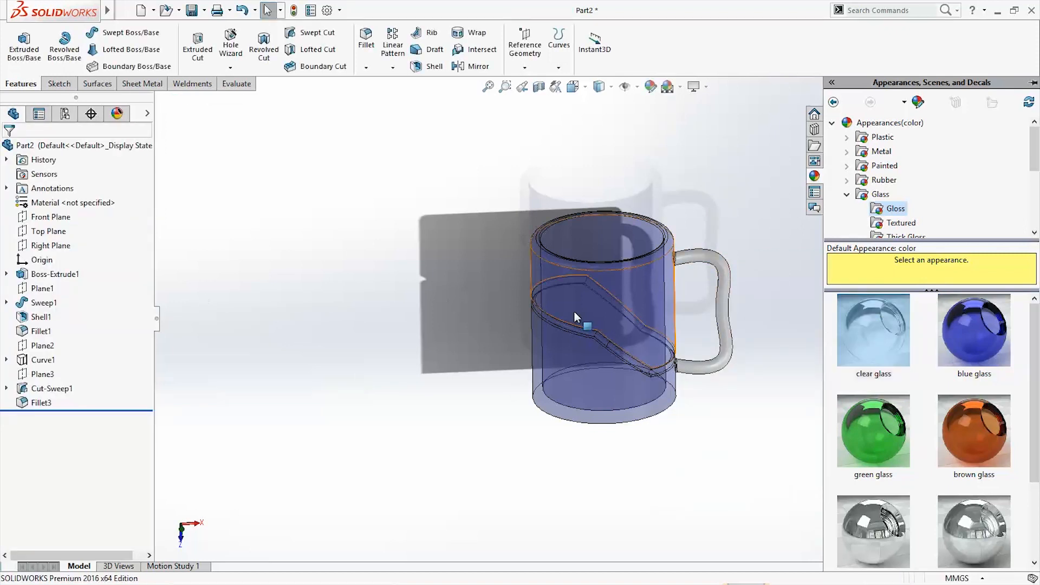
Step: Open the appearance settings for the mug body's Boss-Extrude1 feature
{"action": "left_click", "coordinate": [633, 321]}
{"action": "right_click", "coordinate": [625, 295]}
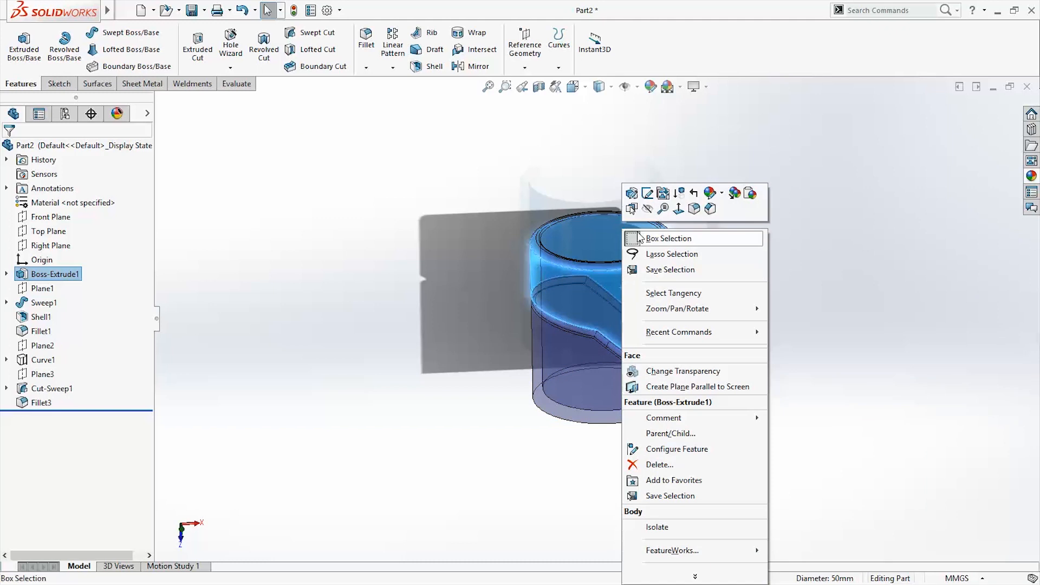
{"action": "right_click", "coordinate": [576, 345]}
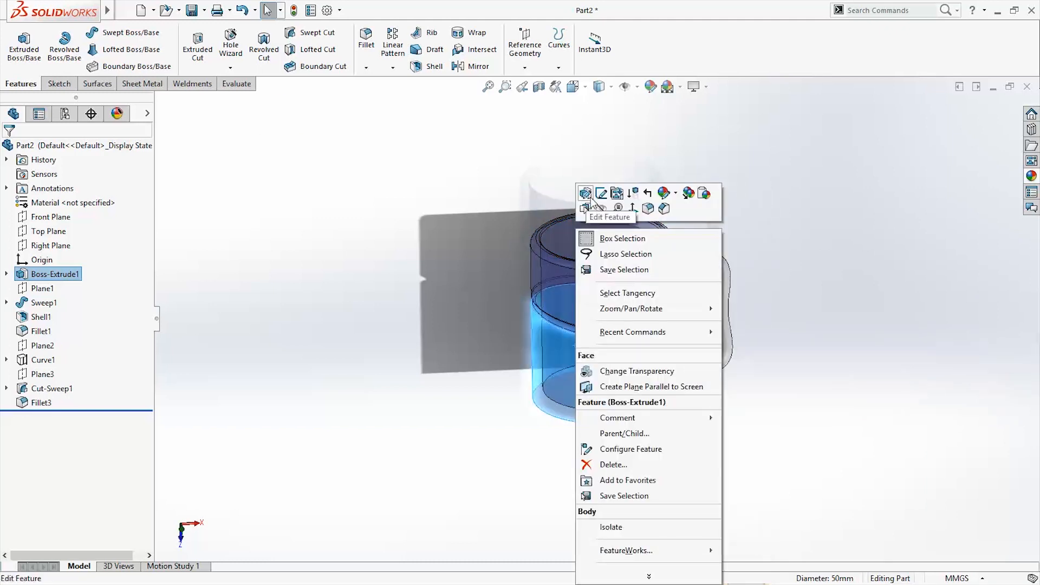
{"action": "left_click", "coordinate": [676, 194]}
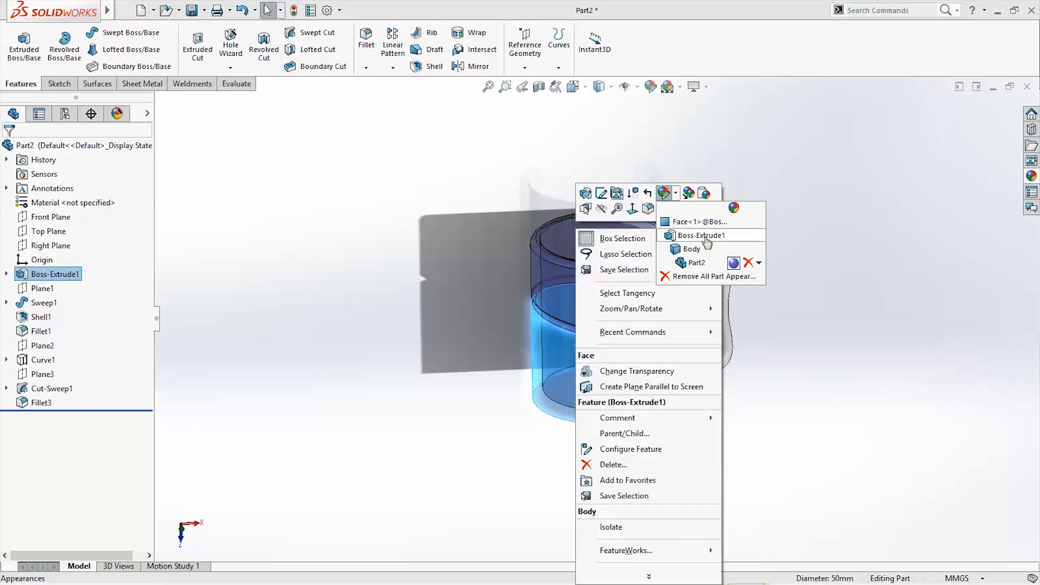
{"action": "left_click", "coordinate": [704, 236]}
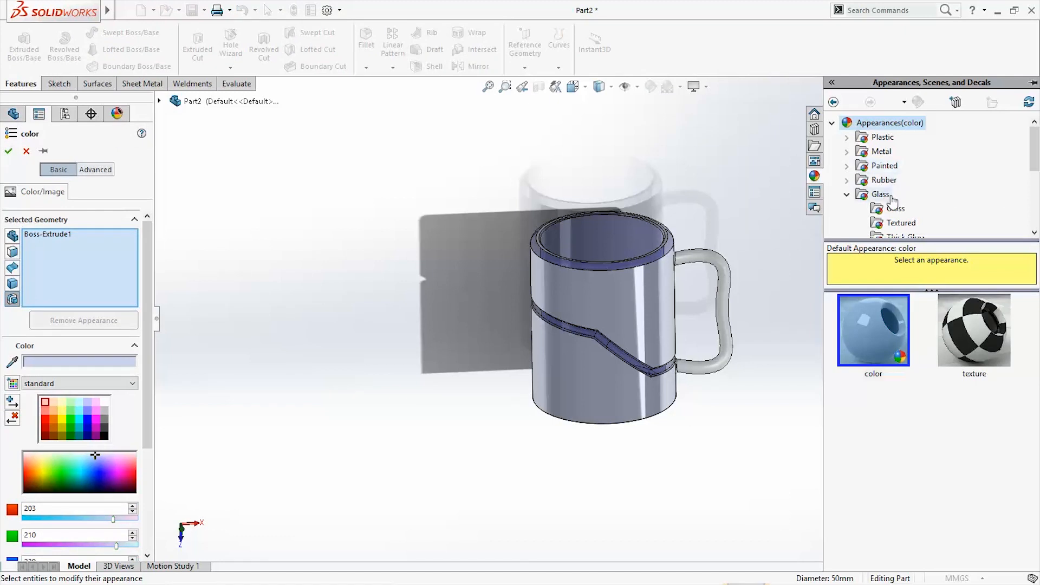
Step: Apply the red high gloss plastic appearance to the mug's Boss-Extrude1 feature
{"action": "left_click", "coordinate": [878, 152]}
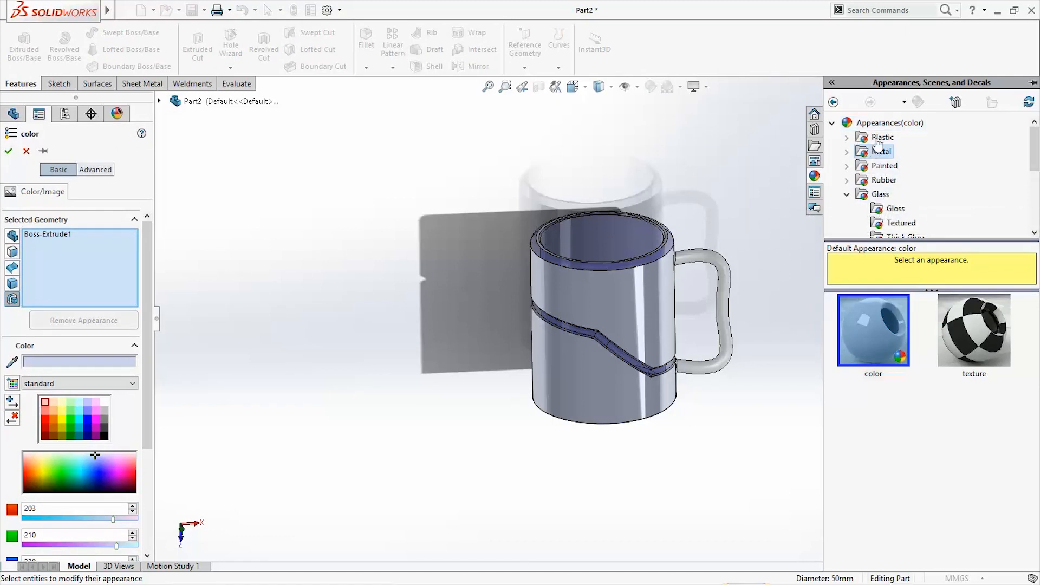
{"action": "left_click", "coordinate": [883, 137]}
{"action": "left_click", "coordinate": [847, 138]}
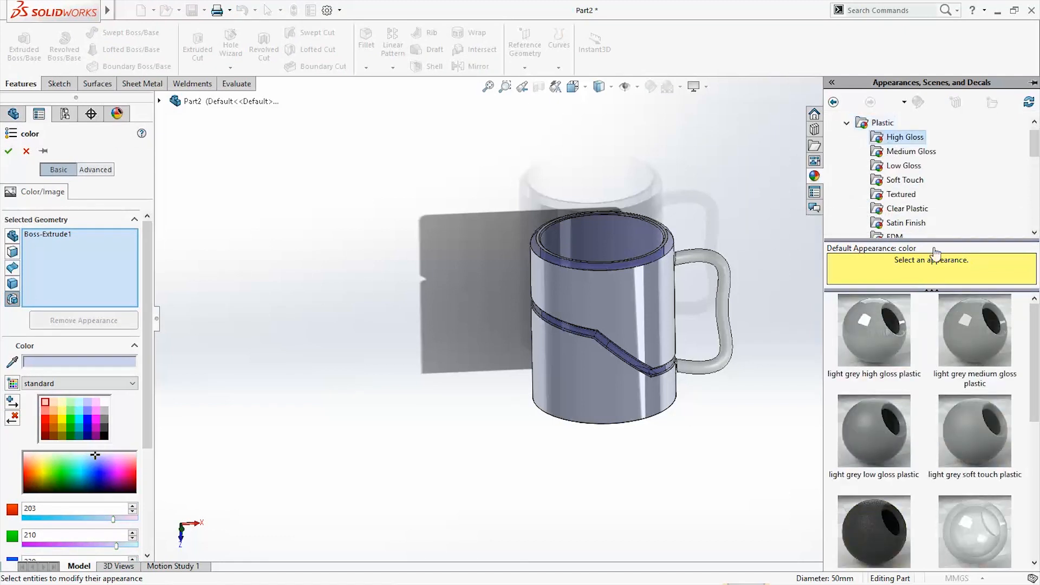
{"action": "scroll", "coordinate": [891, 379], "scroll_direction": "down", "scroll_amount": 5}
{"action": "left_click", "coordinate": [890, 343]}
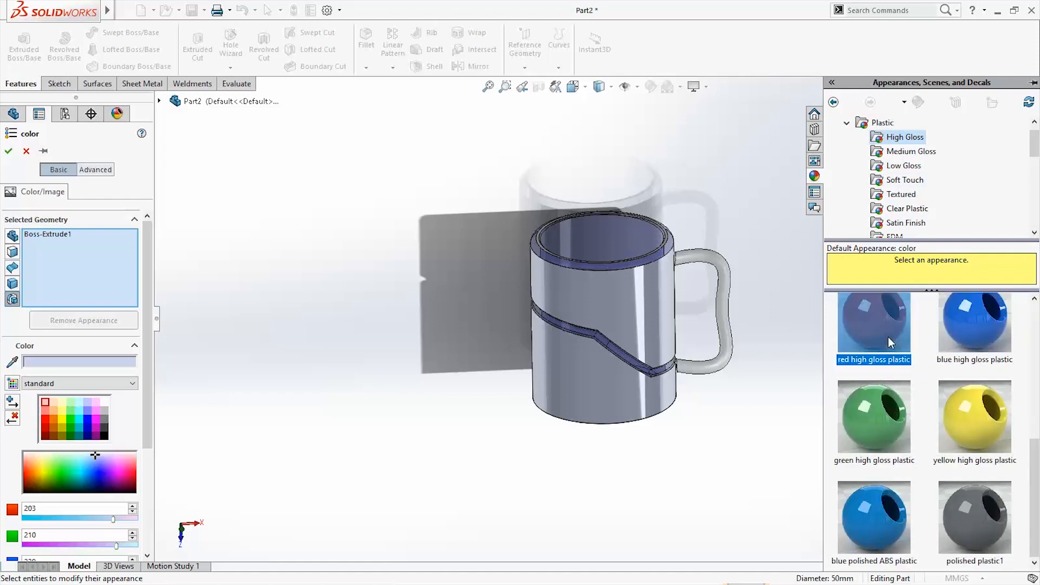
{"action": "middle_click_drag", "start_coordinate": [779, 399], "coordinate": [755, 427]}
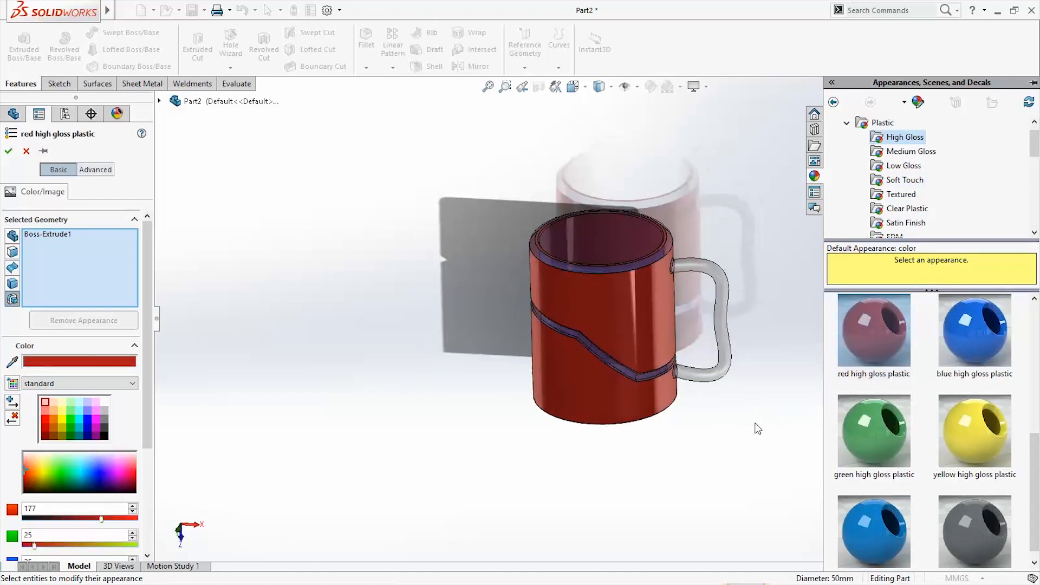
Step: Replace the body feature in the appearance selection with only the outer face above the groove
{"action": "left_click", "coordinate": [643, 323]}
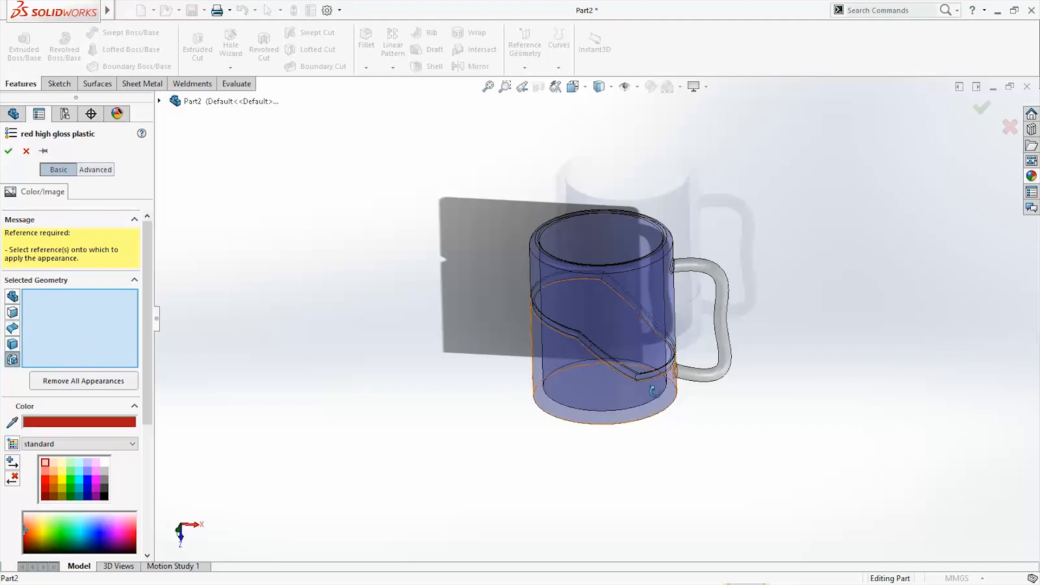
{"action": "mouse_move", "coordinate": [655, 392]}
{"action": "middle_mouse_down"}
{"action": "mouse_move", "coordinate": [673, 296]}
{"action": "mouse_move", "coordinate": [660, 407]}
{"action": "middle_mouse_up"}
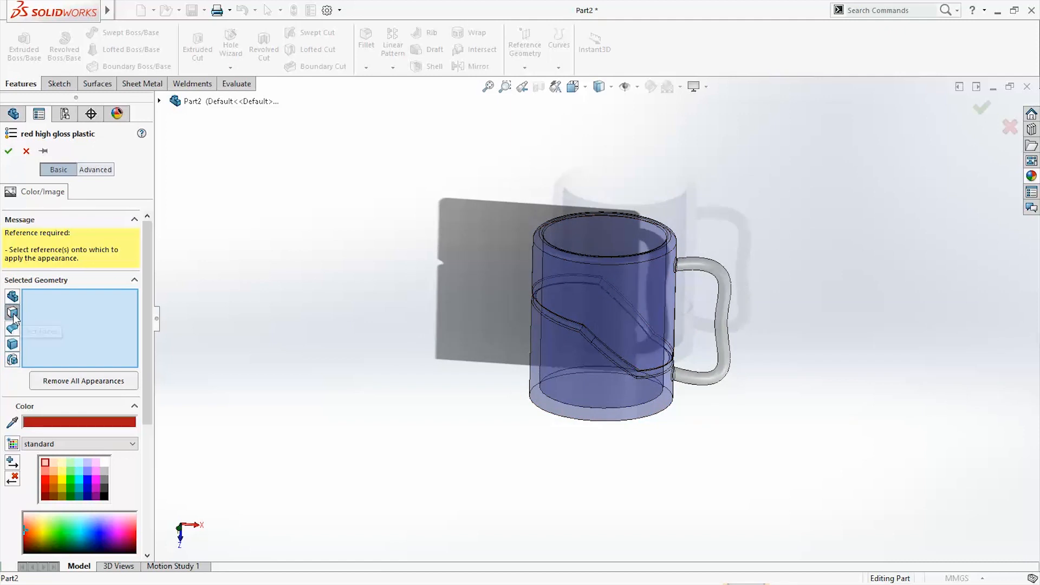
{"action": "left_click", "coordinate": [13, 315]}
{"action": "left_click", "coordinate": [637, 294]}
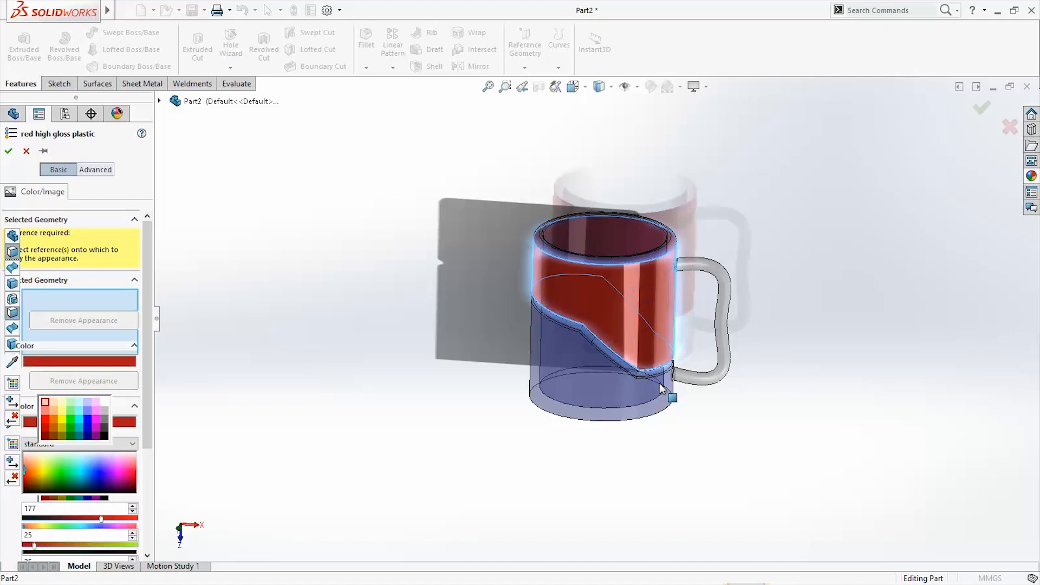
Step: Change the colour of the outer face above the groove to dark blue and accept the appearance
{"action": "middle_click_drag", "start_coordinate": [668, 388], "coordinate": [672, 303]}
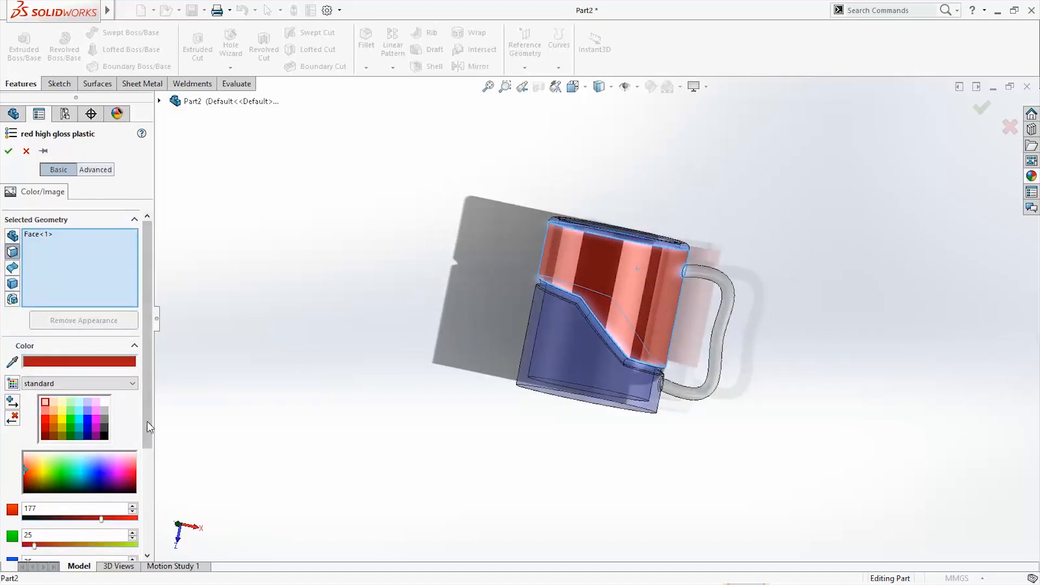
{"action": "left_click", "coordinate": [89, 436]}
{"action": "middle_click_drag", "start_coordinate": [492, 375], "coordinate": [527, 414]}
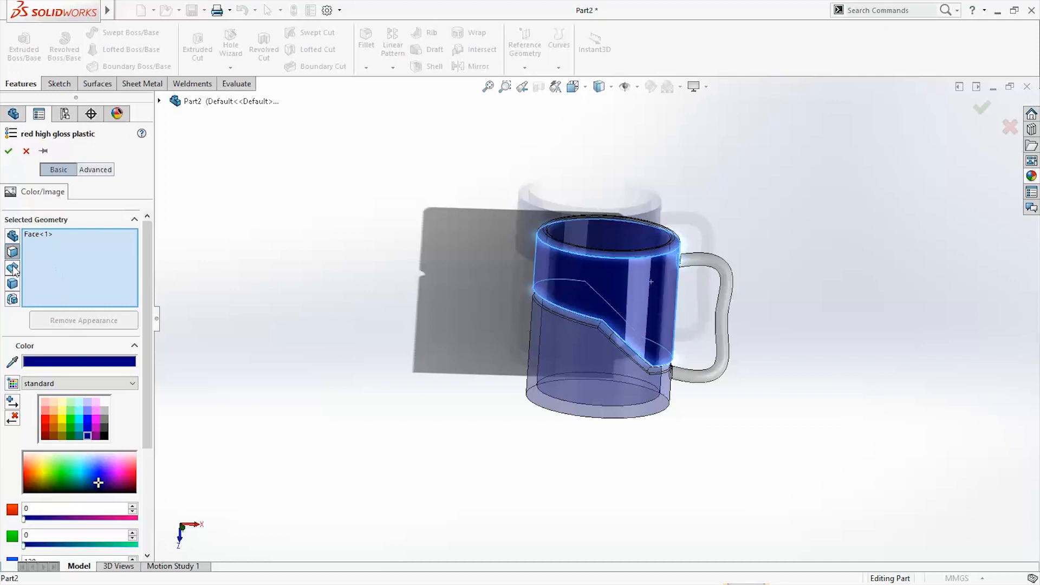
{"action": "left_click", "coordinate": [8, 151]}
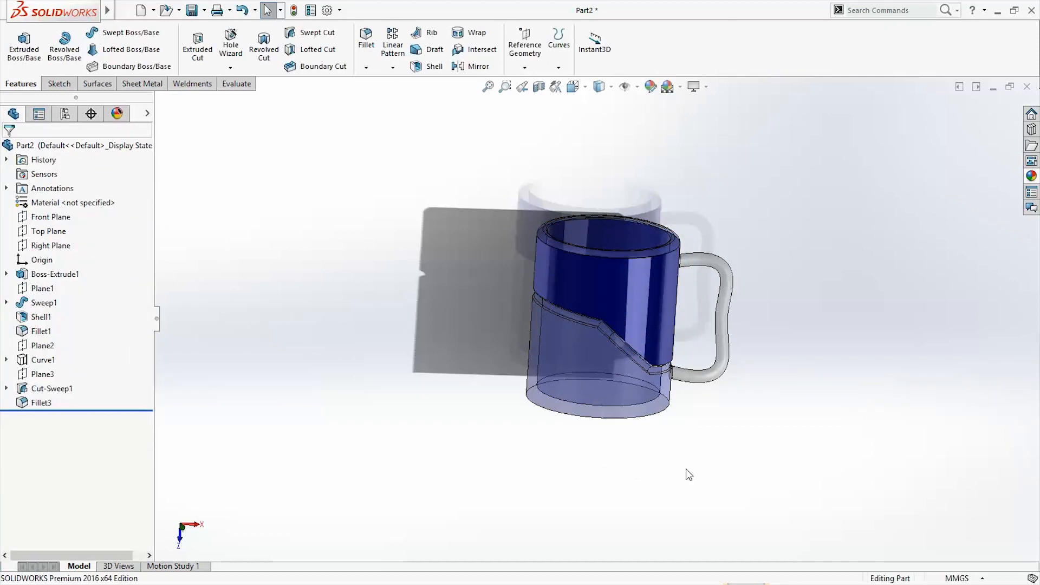
Step: Open the appearance settings for the mug's outer face below the zigzag groove
{"action": "mouse_move", "coordinate": [685, 477]}
{"action": "middle_mouse_down"}
{"action": "mouse_move", "coordinate": [518, 462]}
{"action": "mouse_move", "coordinate": [831, 468]}
{"action": "mouse_move", "coordinate": [681, 457]}
{"action": "middle_mouse_up"}
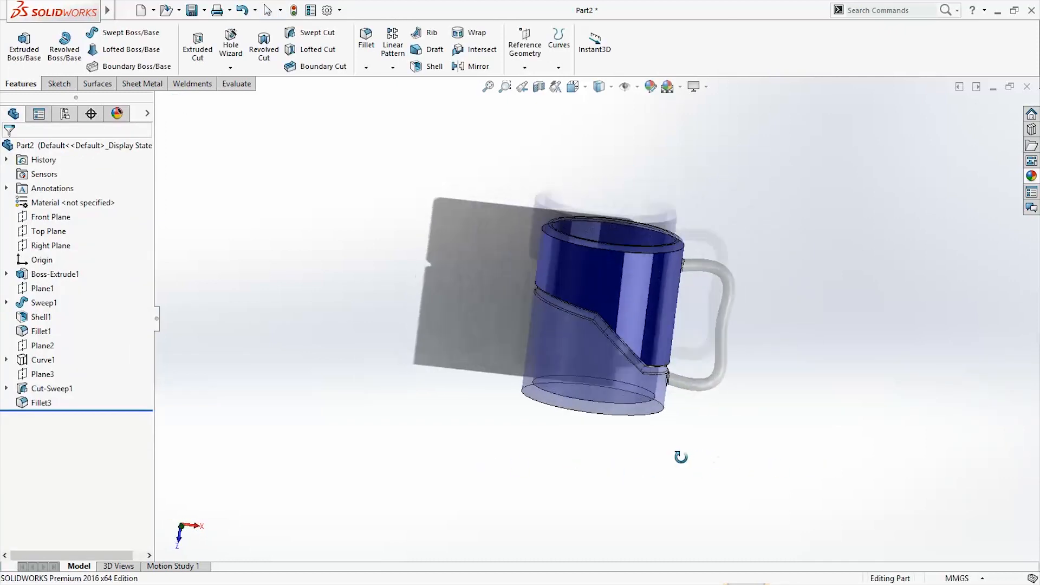
{"action": "right_click", "coordinate": [579, 354]}
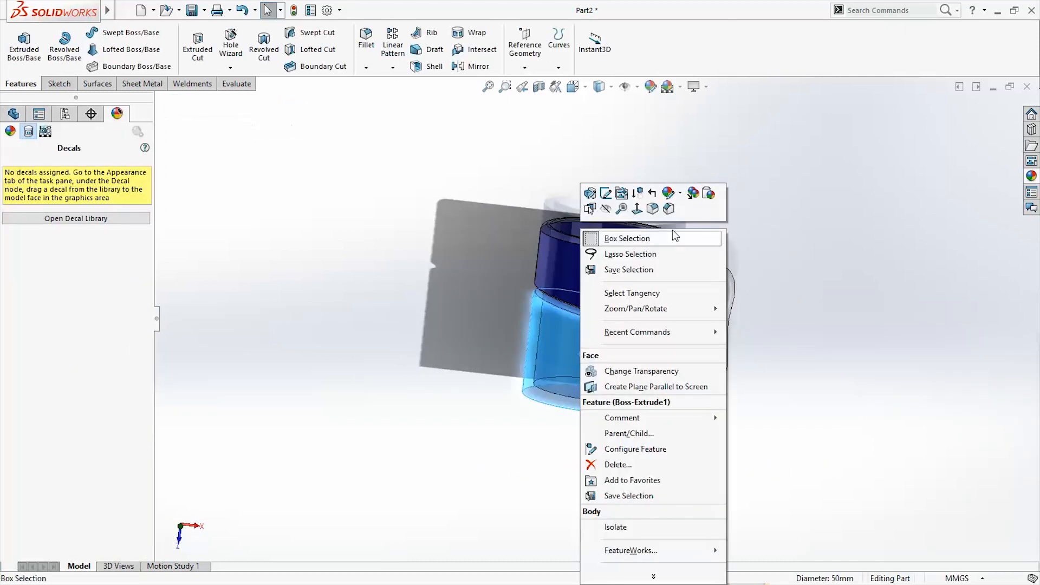
{"action": "left_click", "coordinate": [680, 195]}
{"action": "left_click", "coordinate": [681, 195]}
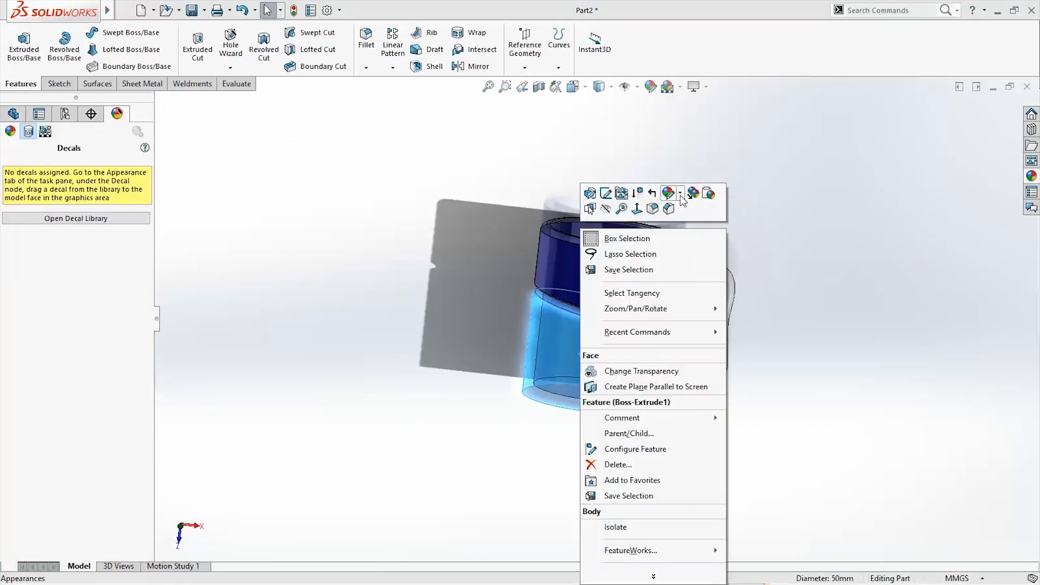
{"action": "left_click", "coordinate": [681, 195]}
{"action": "left_click", "coordinate": [705, 215]}
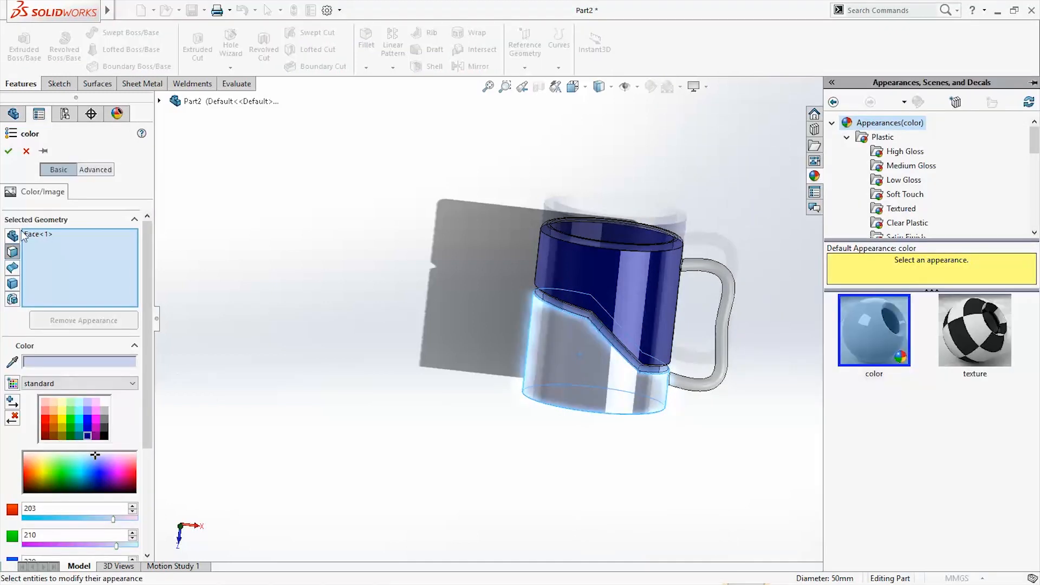
Step: Change the colour of the outer face below the groove to yellow and accept the appearance
{"action": "left_click", "coordinate": [63, 419]}
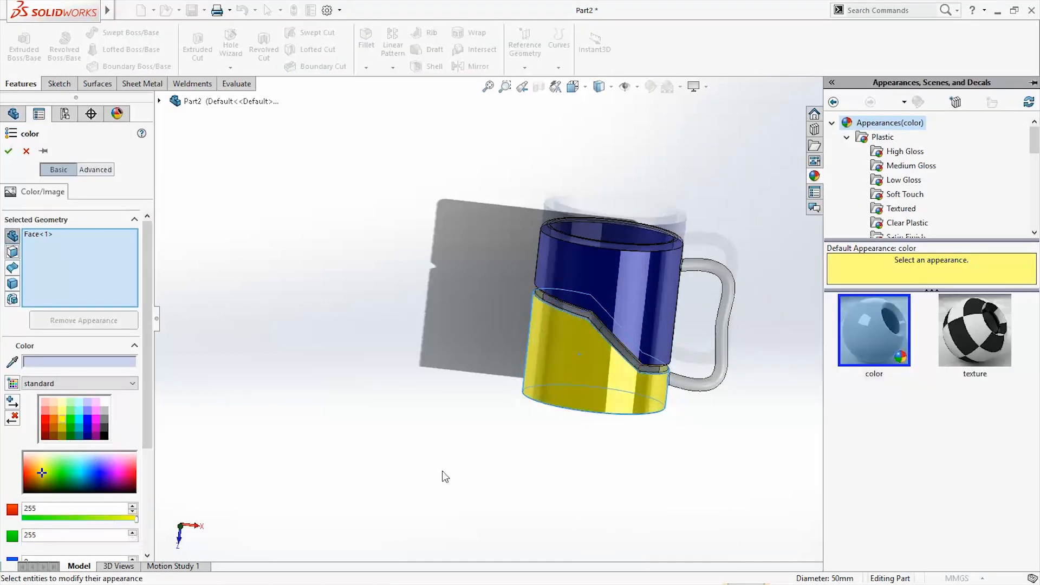
{"action": "mouse_move", "coordinate": [441, 476]}
{"action": "middle_mouse_down"}
{"action": "mouse_move", "coordinate": [522, 499]}
{"action": "mouse_move", "coordinate": [453, 481]}
{"action": "middle_mouse_up"}
{"action": "scroll", "coordinate": [625, 400], "scroll_direction": "down", "scroll_amount": 3}
{"action": "middle_click_drag", "start_coordinate": [625, 400], "coordinate": [634, 388]}
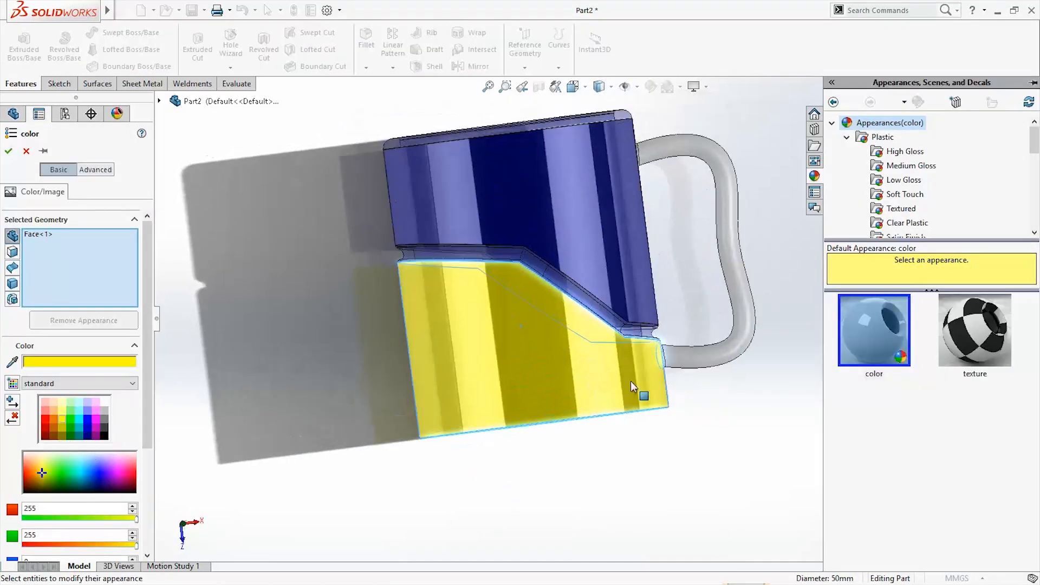
{"action": "scroll", "coordinate": [622, 325], "scroll_direction": "up", "scroll_amount": 4}
{"action": "scroll", "coordinate": [630, 288], "scroll_direction": "down", "scroll_amount": 2}
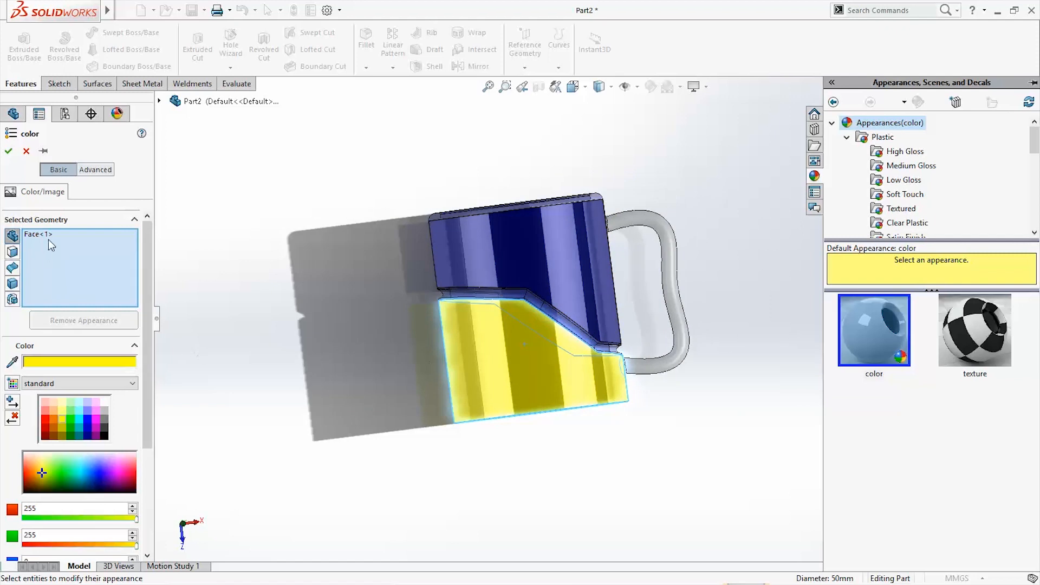
{"action": "left_click", "coordinate": [92, 169]}
{"action": "left_click", "coordinate": [59, 169]}
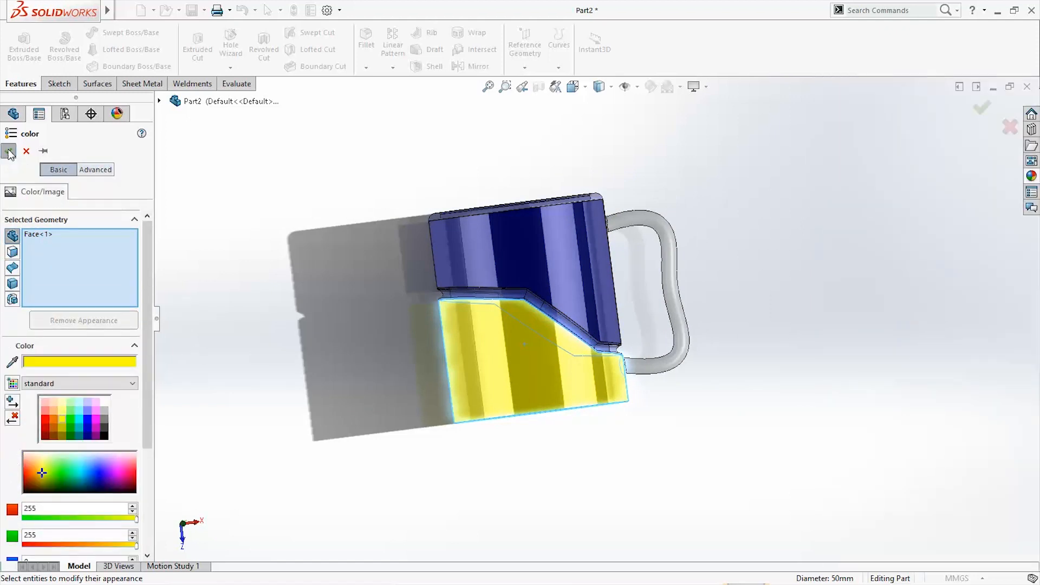
{"action": "left_click", "coordinate": [9, 152]}
Step: Give the groove's Cut-Sweep1 feature a red colour and accept the appearance
{"action": "left_click", "coordinate": [42, 388]}
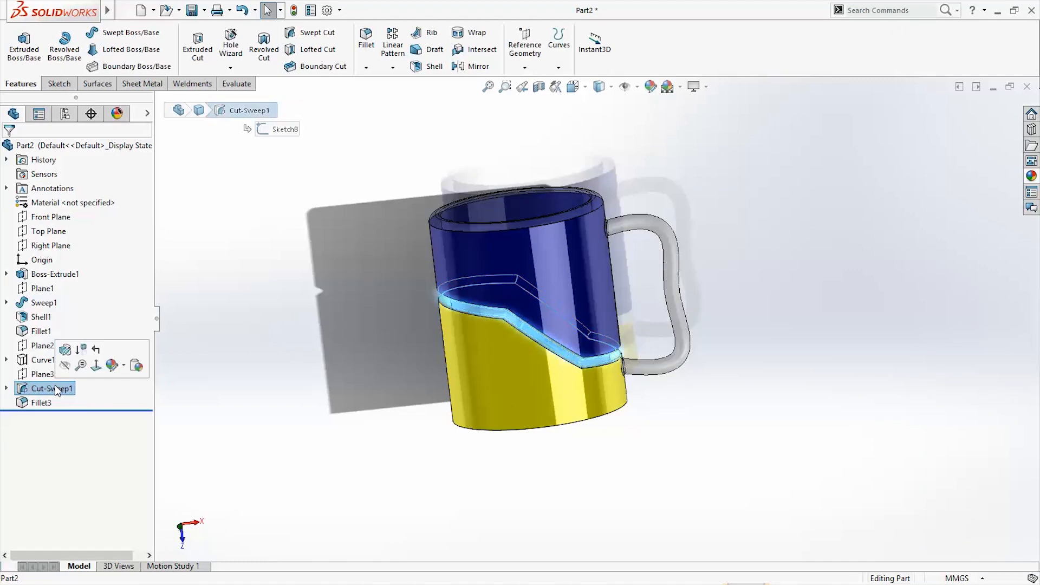
{"action": "right_click", "coordinate": [42, 388]}
{"action": "left_click", "coordinate": [120, 296]}
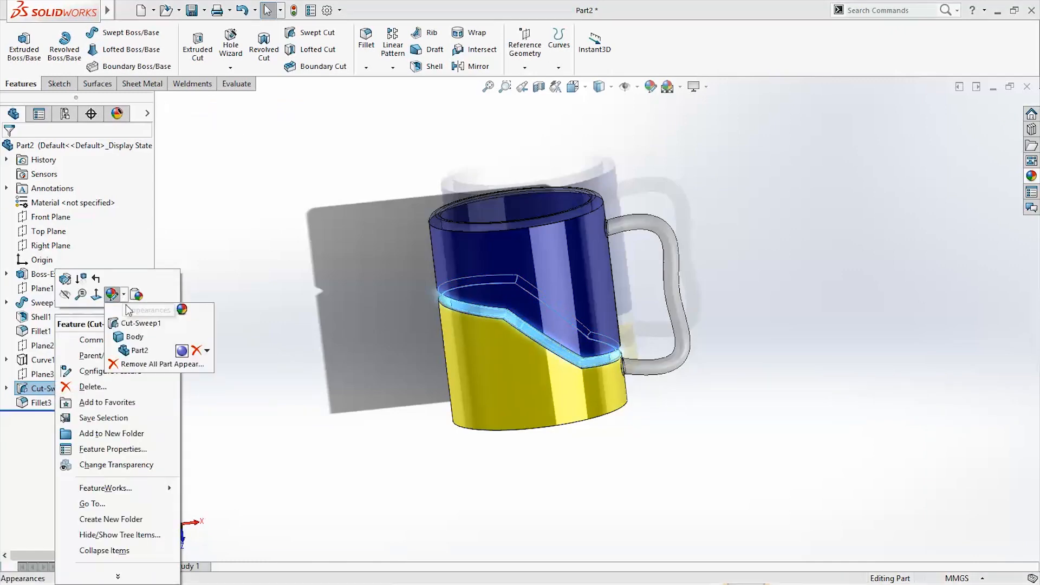
{"action": "left_click", "coordinate": [150, 336]}
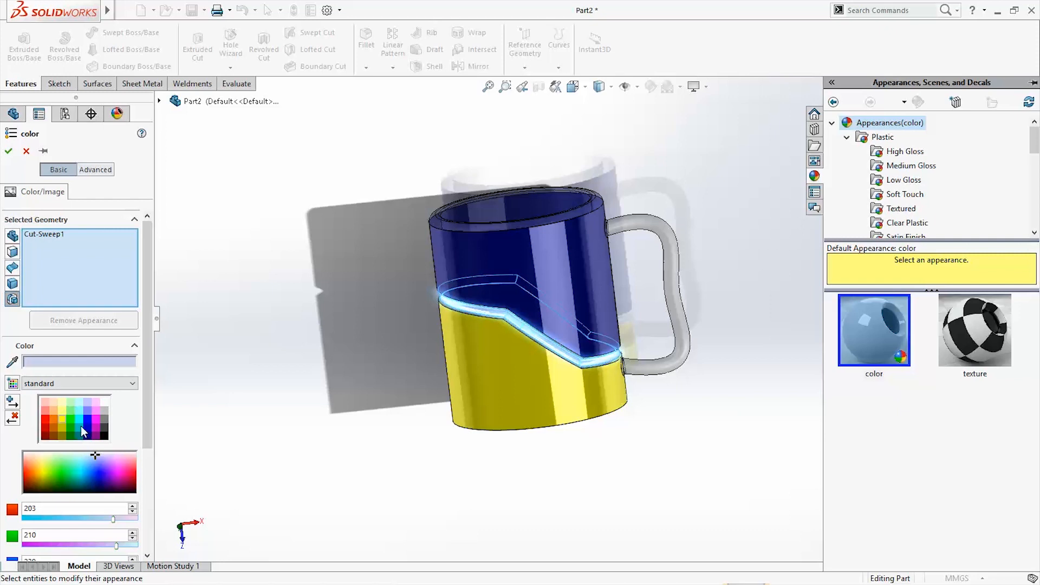
{"action": "left_click", "coordinate": [70, 419]}
{"action": "middle_click_drag", "start_coordinate": [331, 435], "coordinate": [360, 435]}
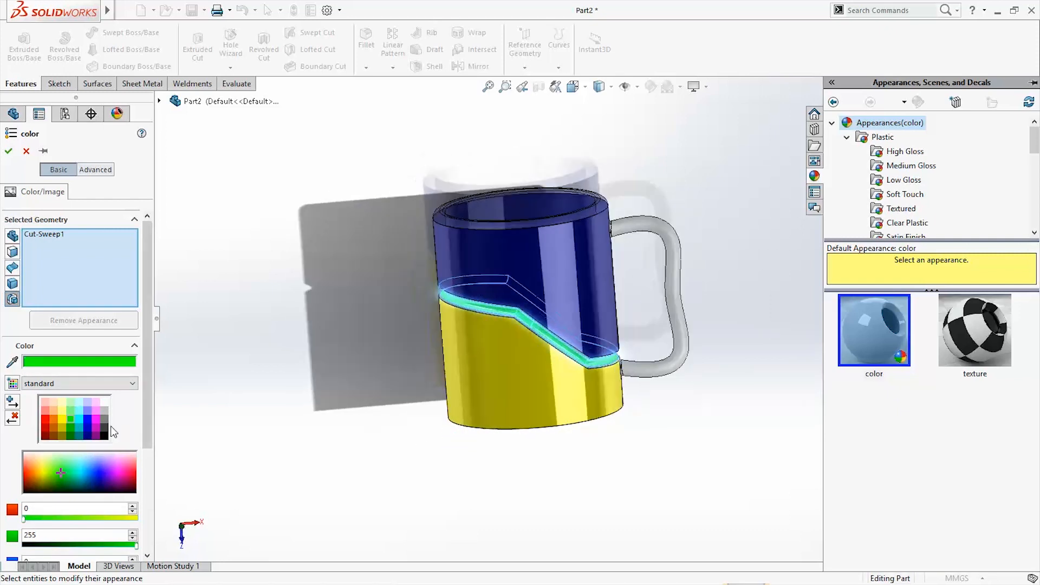
{"action": "left_click", "coordinate": [97, 419]}
{"action": "left_click", "coordinate": [45, 416]}
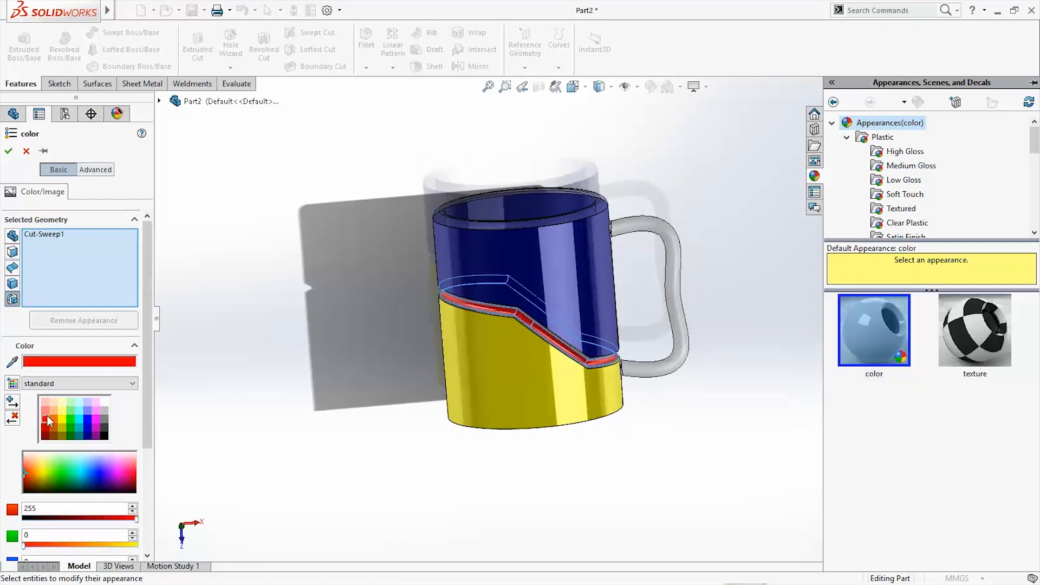
{"action": "middle_click_drag", "start_coordinate": [510, 477], "coordinate": [545, 447]}
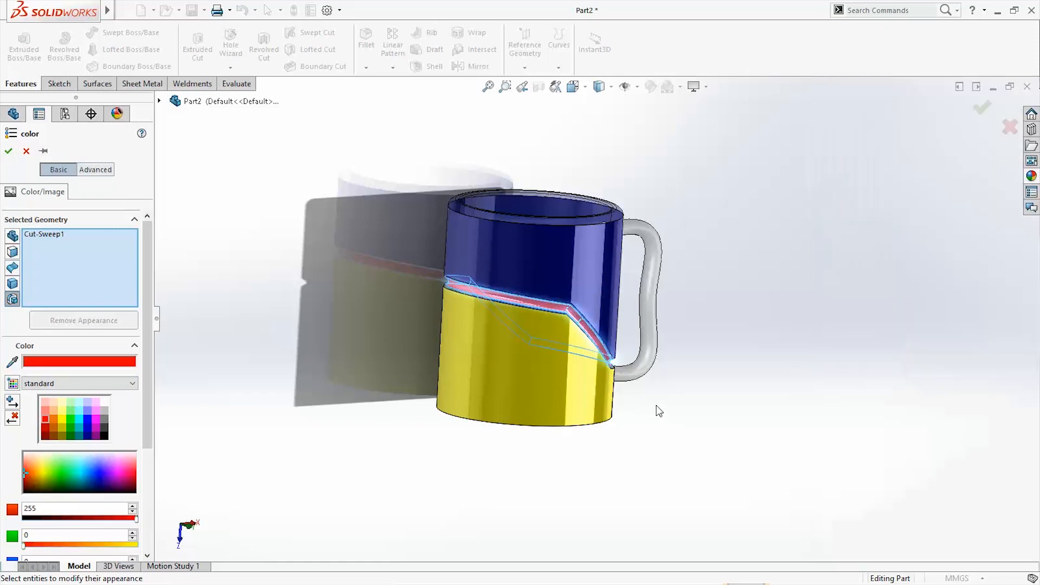
{"action": "left_click", "coordinate": [8, 151]}
{"action": "middle_click_drag", "start_coordinate": [611, 303], "coordinate": [642, 440]}
{"action": "left_click", "coordinate": [41, 403]}
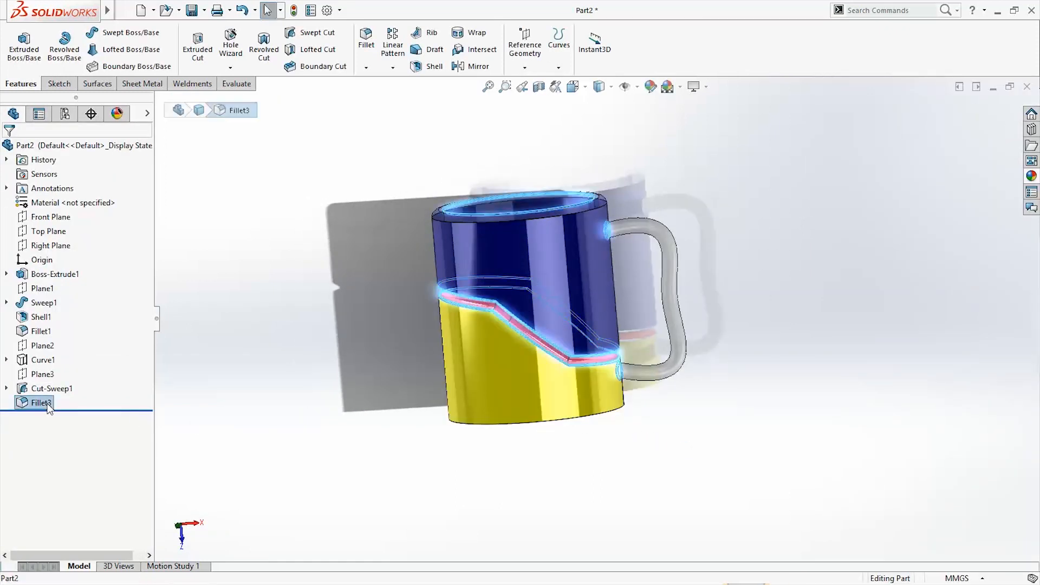
{"action": "right_click", "coordinate": [44, 403]}
{"action": "left_click", "coordinate": [75, 280]}
{"action": "middle_click_drag", "start_coordinate": [252, 450], "coordinate": [579, 276]}
{"action": "left_click", "coordinate": [471, 352]}
{"action": "middle_click_drag", "start_coordinate": [650, 466], "coordinate": [684, 534]}
{"action": "right_click", "coordinate": [33, 279]}
{"action": "left_click", "coordinate": [671, 427]}
{"action": "middle_click_drag", "start_coordinate": [673, 426], "coordinate": [684, 504]}
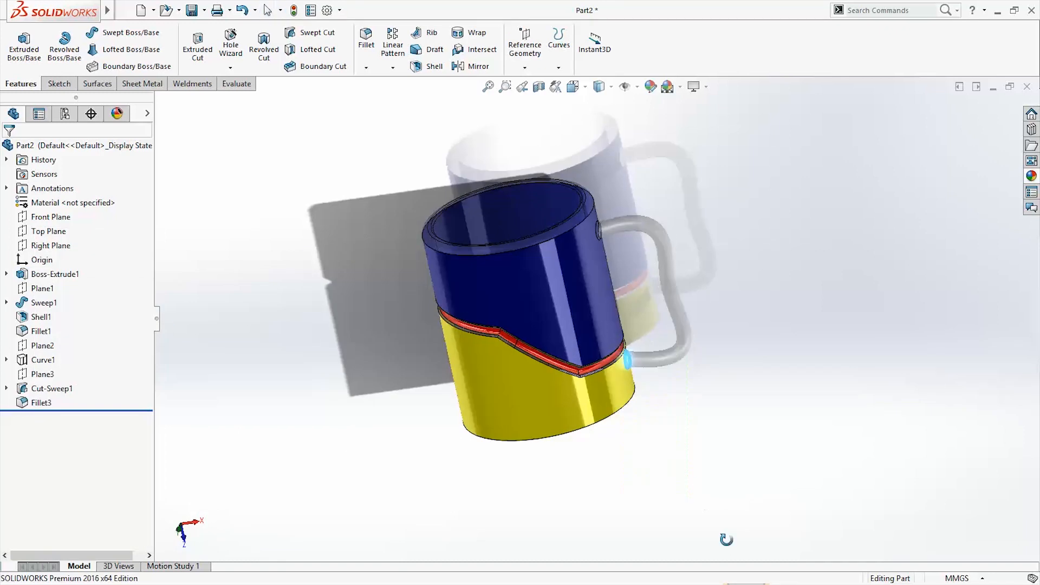
Step: Change the colour of the mug's underside face to blue and accept the appearance
{"action": "middle_click_drag", "start_coordinate": [725, 539], "coordinate": [607, 390]}
{"action": "right_click", "coordinate": [589, 392]}
{"action": "left_click", "coordinate": [688, 195]}
{"action": "left_click", "coordinate": [736, 232]}
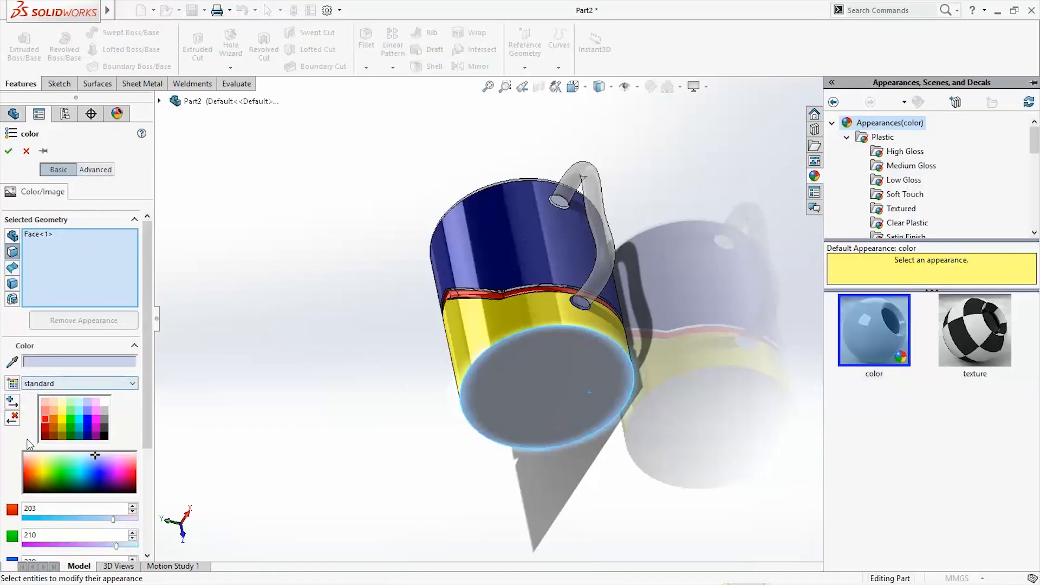
{"action": "left_click", "coordinate": [87, 427]}
{"action": "left_click", "coordinate": [8, 151]}
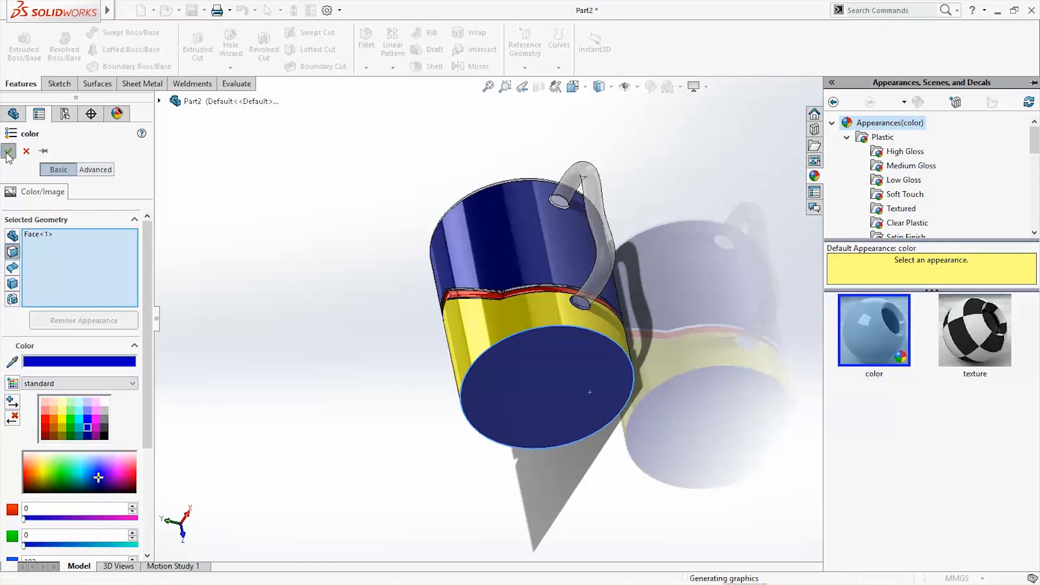
Step: Open the appearance settings for the mug rim's Fillet1 feature
{"action": "middle_click_drag", "start_coordinate": [678, 439], "coordinate": [896, 399]}
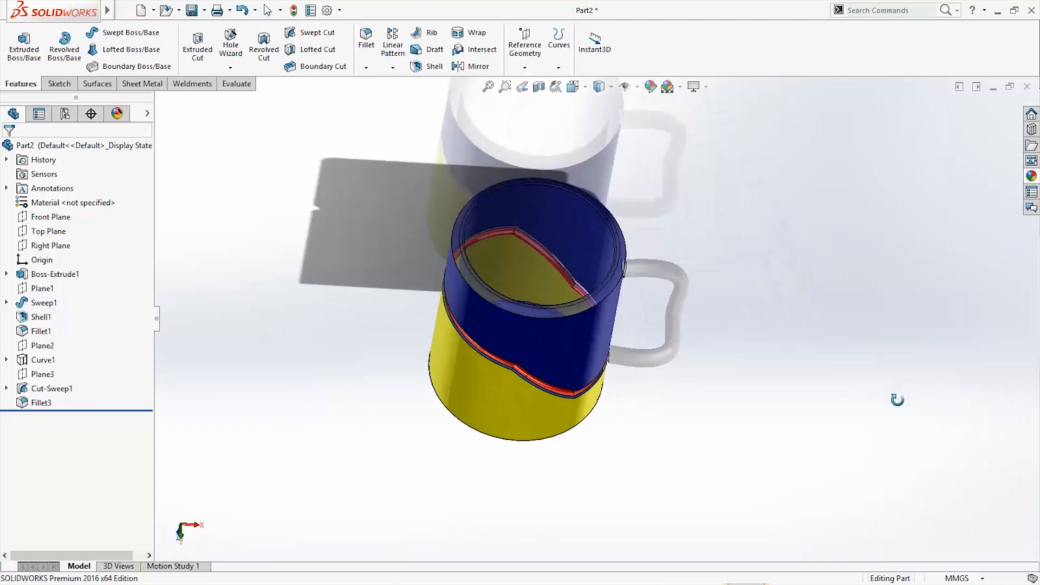
{"action": "left_click", "coordinate": [612, 288]}
{"action": "right_click", "coordinate": [613, 289]}
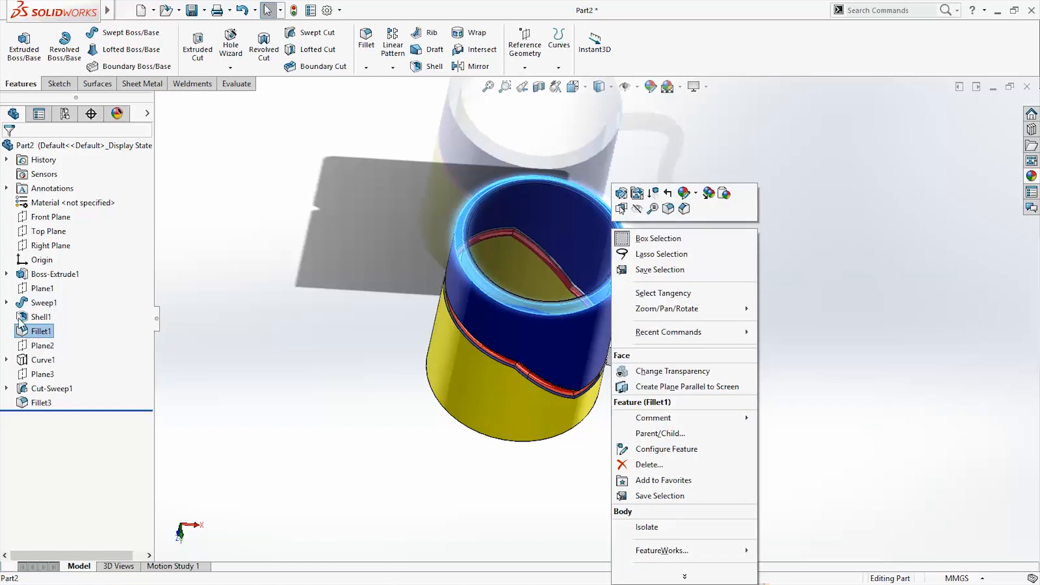
{"action": "left_click", "coordinate": [43, 318]}
{"action": "left_click", "coordinate": [42, 330]}
{"action": "left_click", "coordinate": [40, 346]}
{"action": "left_click", "coordinate": [25, 335]}
{"action": "left_click", "coordinate": [25, 337]}
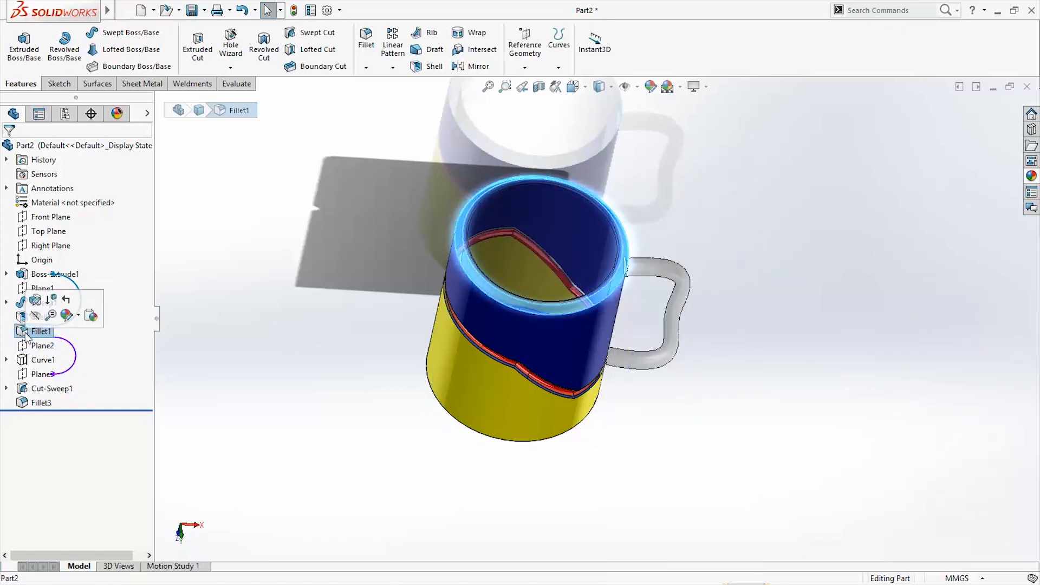
{"action": "right_click", "coordinate": [26, 334]}
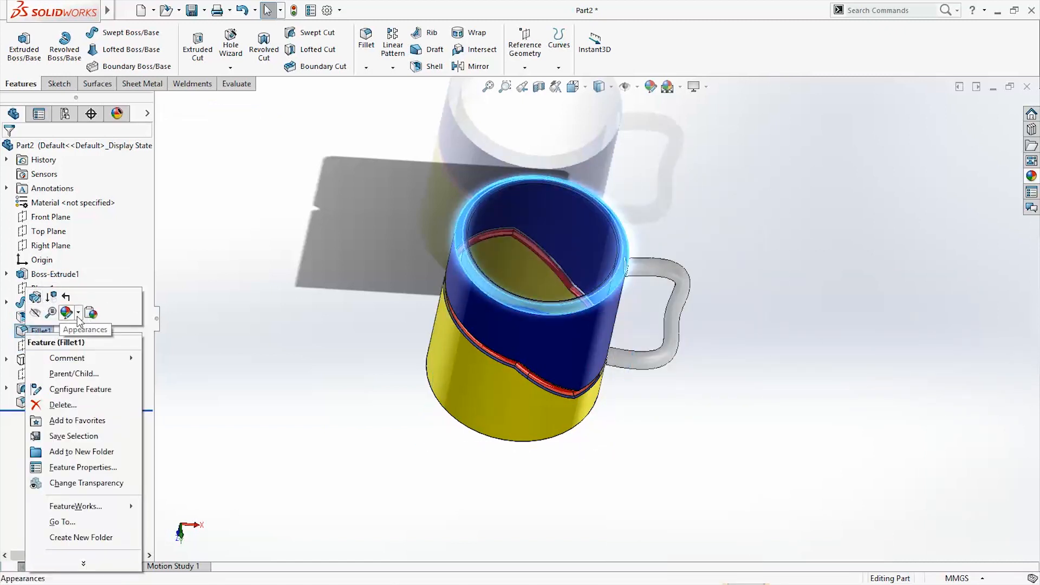
{"action": "left_click", "coordinate": [78, 312]}
{"action": "left_click", "coordinate": [142, 366]}
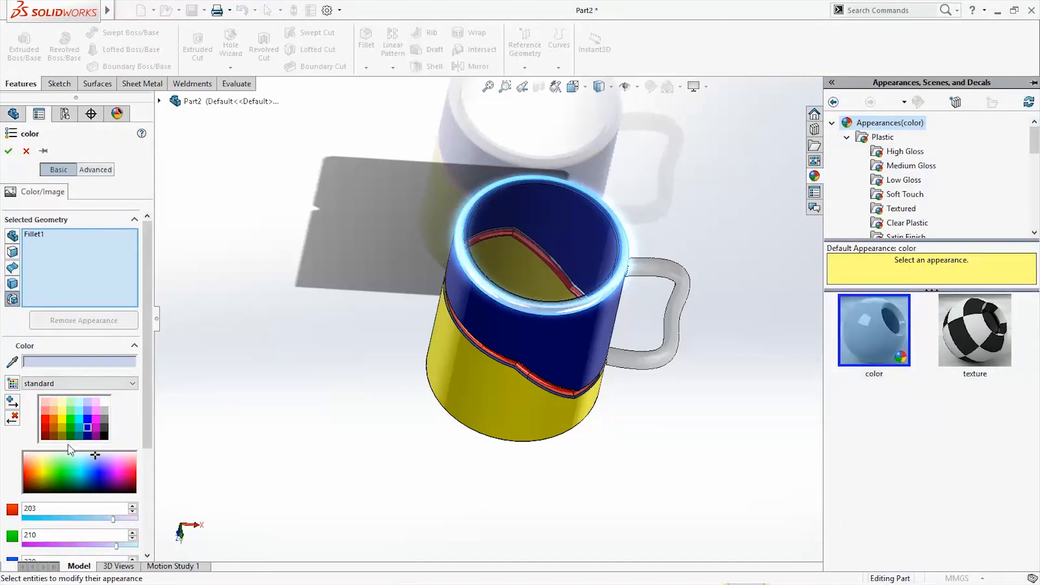
Step: Change the colour of the rim fillet to dark green and accept the appearance
{"action": "left_click", "coordinate": [71, 437]}
{"action": "left_click", "coordinate": [8, 150]}
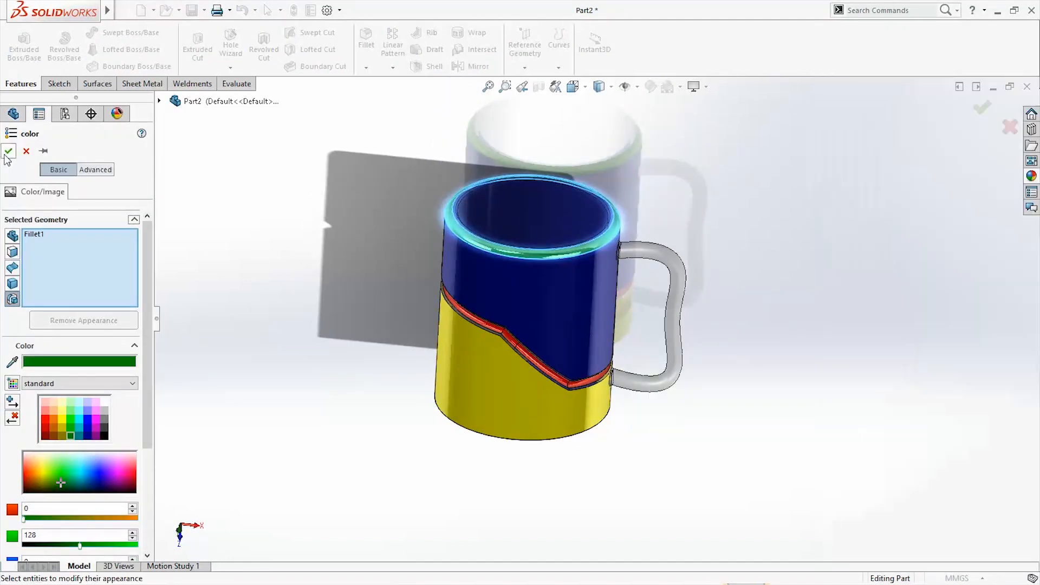
{"action": "middle_click_drag", "start_coordinate": [714, 440], "coordinate": [704, 402]}
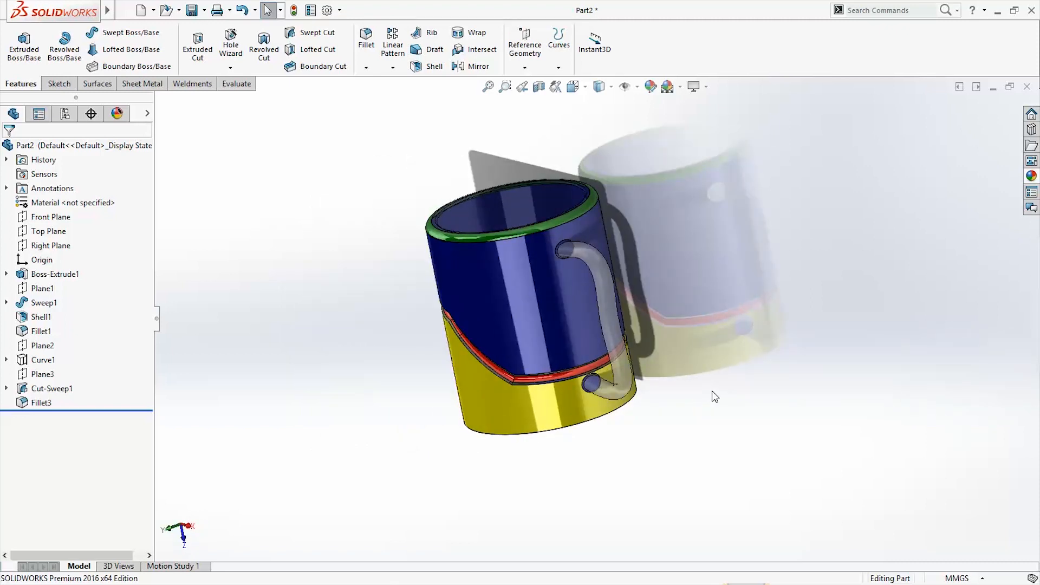